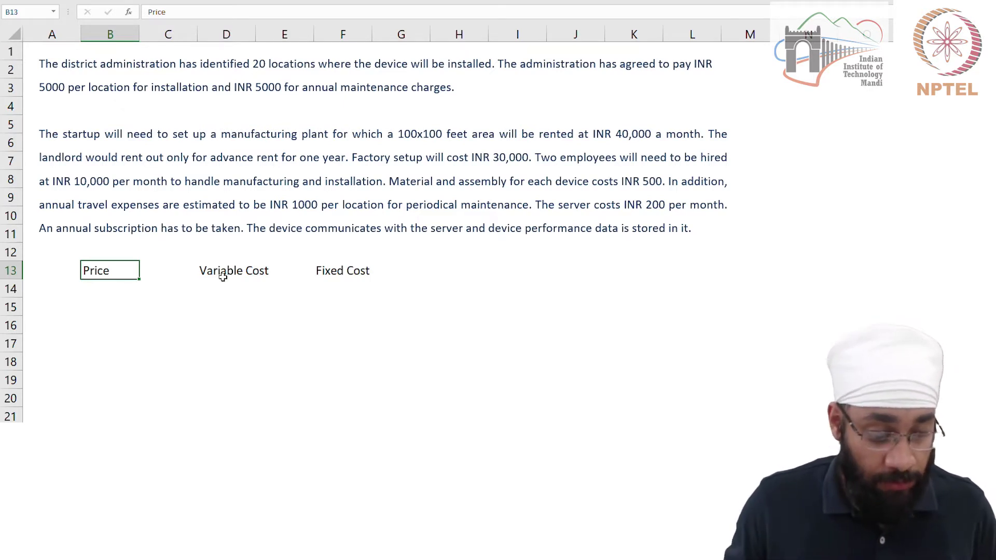
# - Highlight the 20 installation locations in the problem text, and enter the label Scenario in cell B17
pyautogui.click(113, 63)
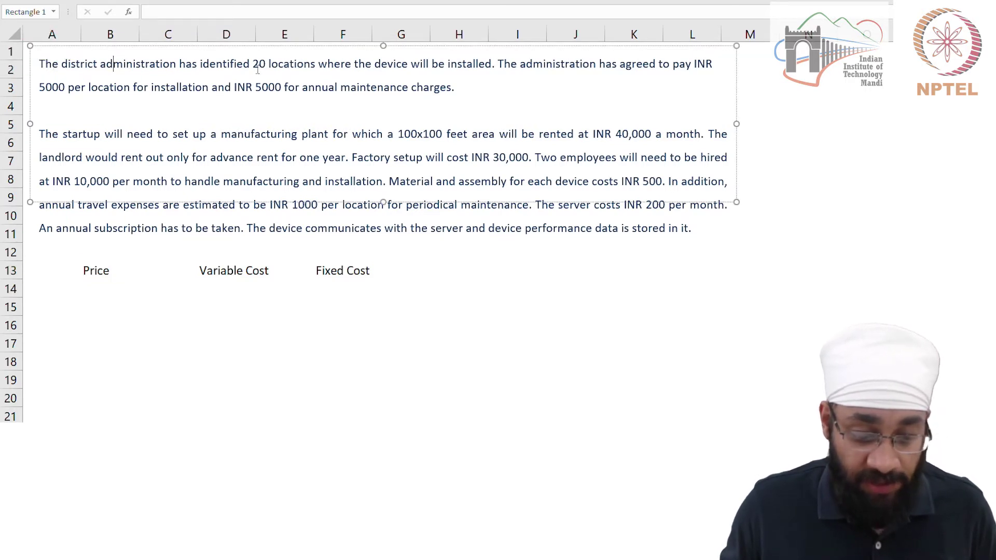
pyautogui.moveTo(253, 64); pyautogui.dragTo(455, 60)
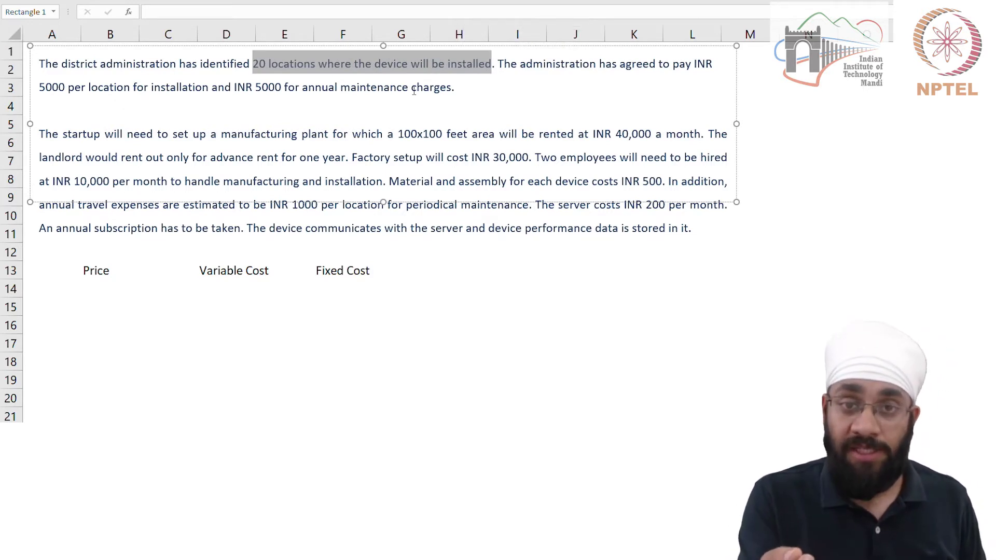
pyautogui.click(200, 309)
pyautogui.click(249, 352)
pyautogui.press('Left')
pyautogui.press('Right')
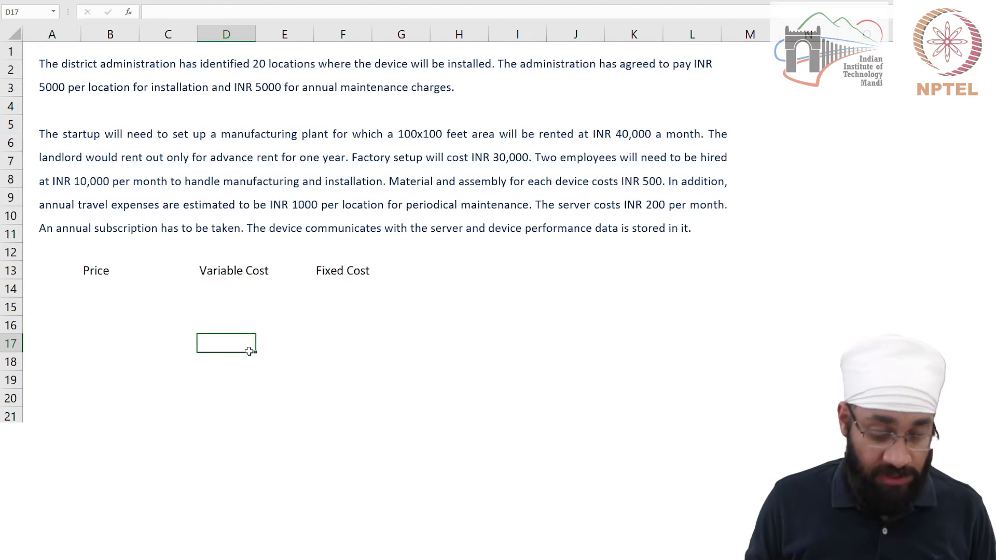
pyautogui.press('Left')
pyautogui.press('Left')
pyautogui.write('Scenario')
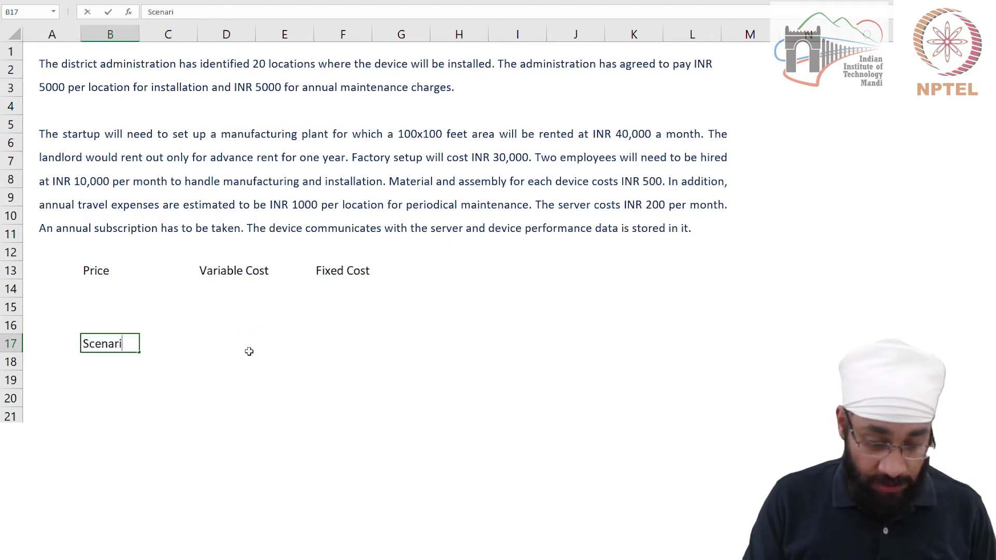
pyautogui.press('Tab')
pyautogui.press('Right')
pyautogui.press('Left')
pyautogui.press('Right')
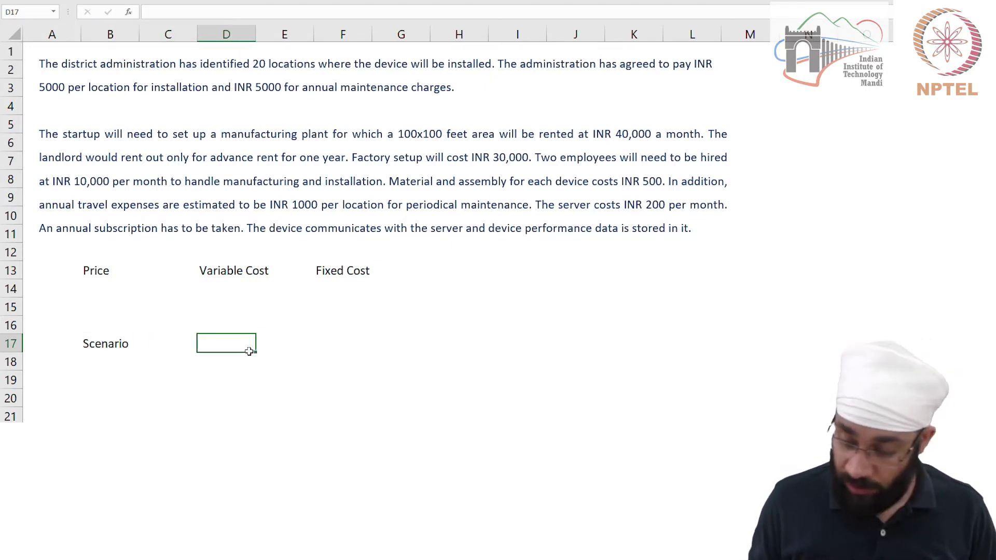
pyautogui.write('20')
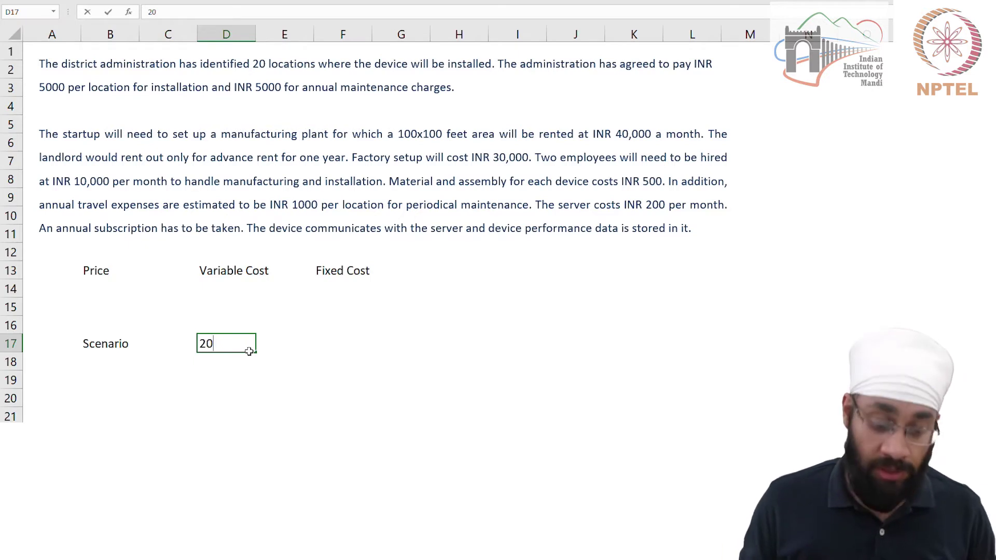
pyautogui.hotkey('ctrl', 'Return')
pyautogui.press('Right')
pyautogui.press('Left')
pyautogui.press('BackSpace')
pyautogui.write('5')
pyautogui.press('Tab')
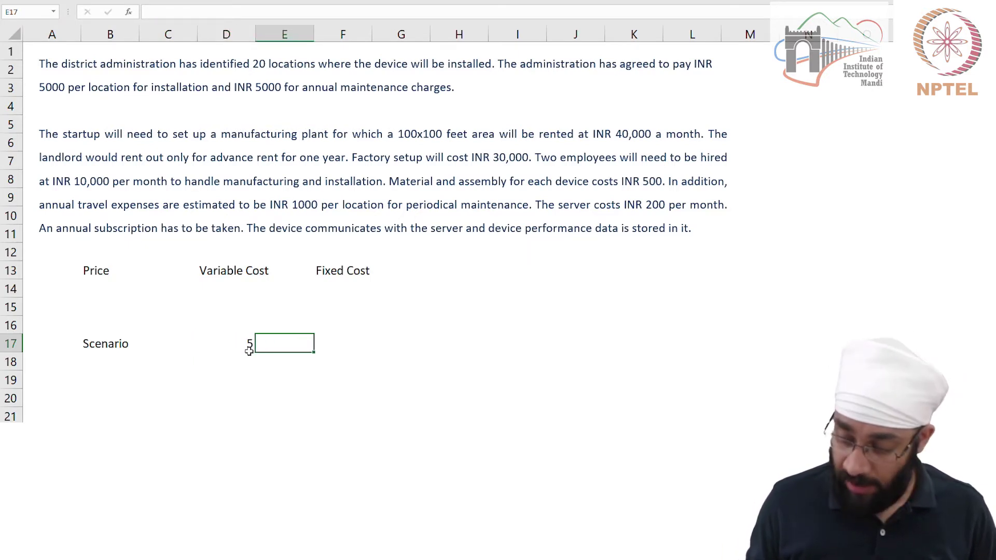
# - Fill cells D17 through L17 of the Scenario row with 10, 20, 30, 40, 50, 60, 70, 80 and 100
pyautogui.press('Left')
pyautogui.press('BackSpace')
pyautogui.write('10')
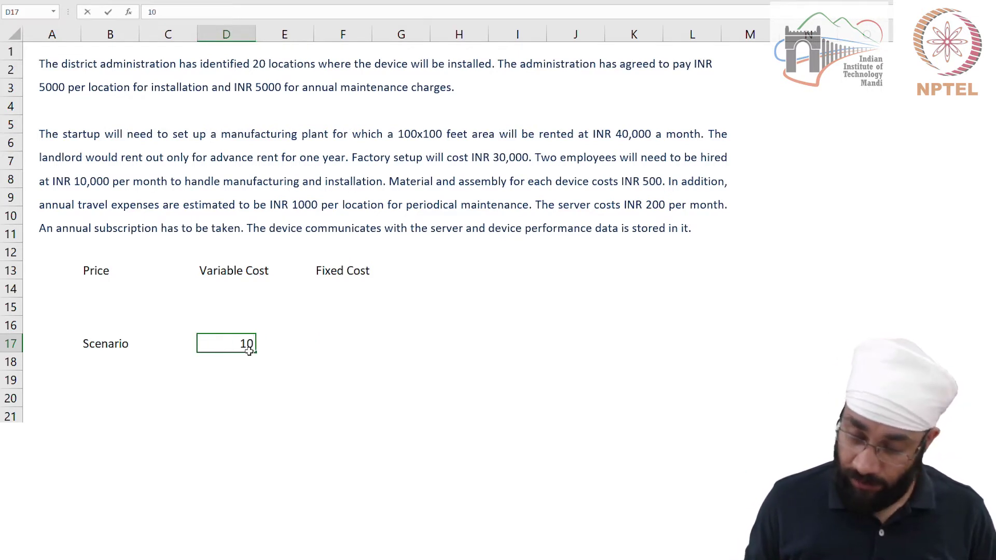
pyautogui.press('Tab')
pyautogui.write('20')
pyautogui.press('Tab')
pyautogui.write('30')
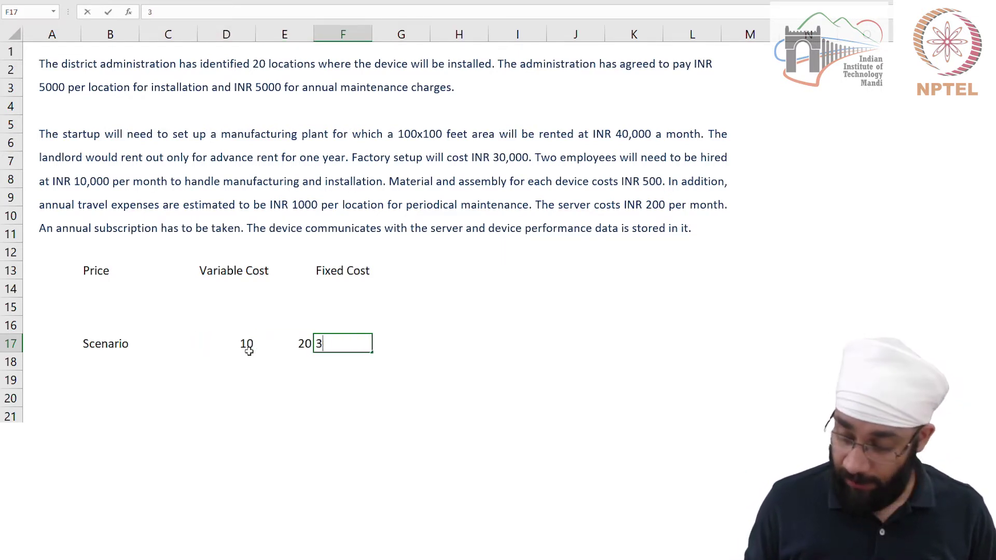
pyautogui.press('Tab')
pyautogui.write('40\t50\t60\t70')
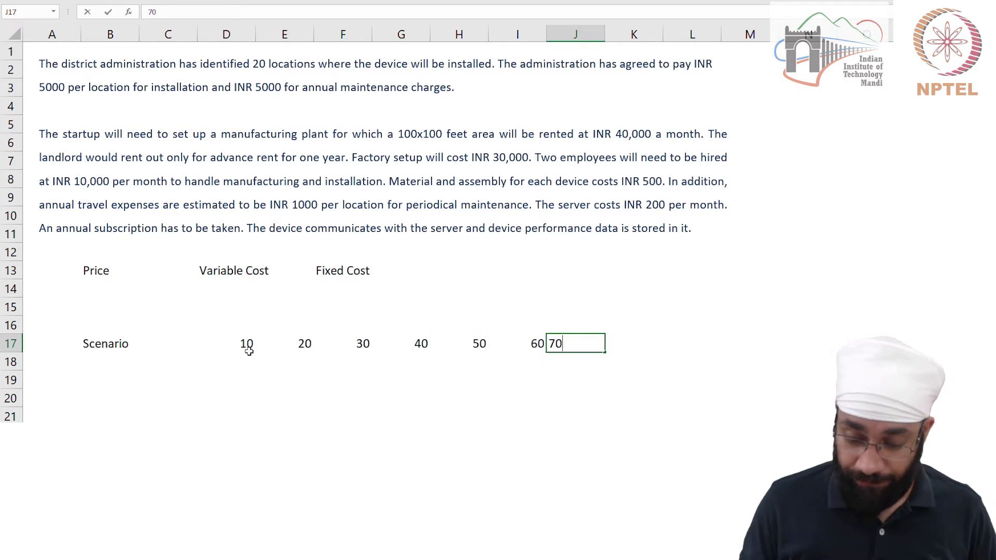
pyautogui.write('\t80\t100')
pyautogui.press('Tab')
pyautogui.press('Left')
pyautogui.press('Left')
pyautogui.press('Left')
pyautogui.press('Left')
pyautogui.press('Left')
pyautogui.press('Left')
pyautogui.press('Left')
pyautogui.press('Left')
pyautogui.press('Left')
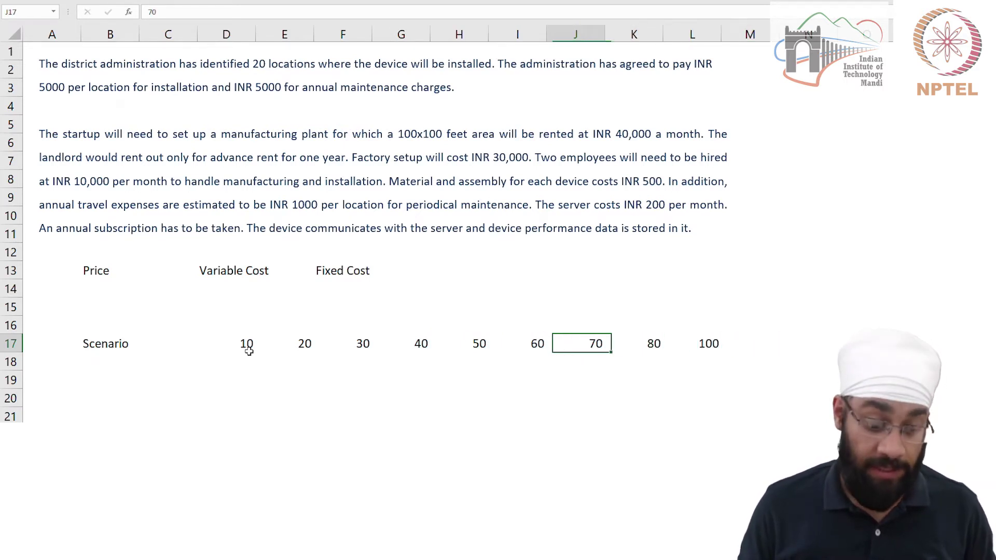
pyautogui.press('Left')
pyautogui.press('Left')
pyautogui.press('Right')
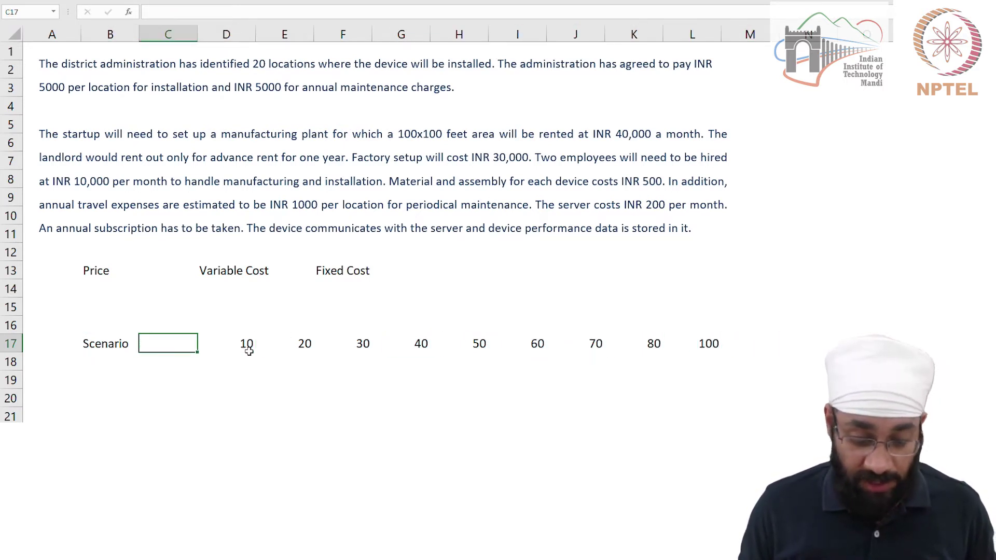
pyautogui.press('Right')
pyautogui.press('Down')
pyautogui.press('Left')
pyautogui.press('Left')
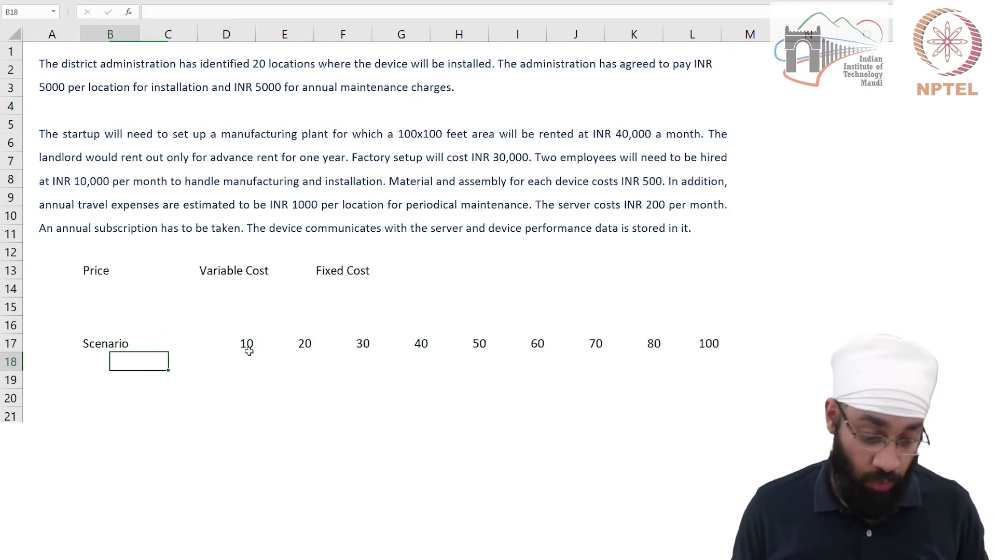
pyautogui.press('Right')
pyautogui.press('Right')
pyautogui.press('Up')
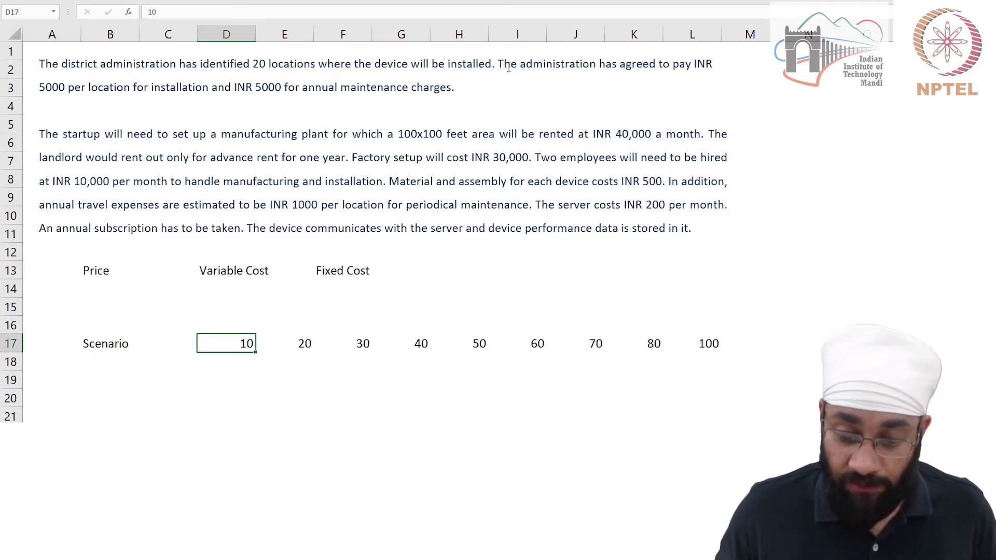
# - Highlight the administration's payment terms in the problem text, and enter Installation in C14 with 5000 in D14
pyautogui.click(498, 64)
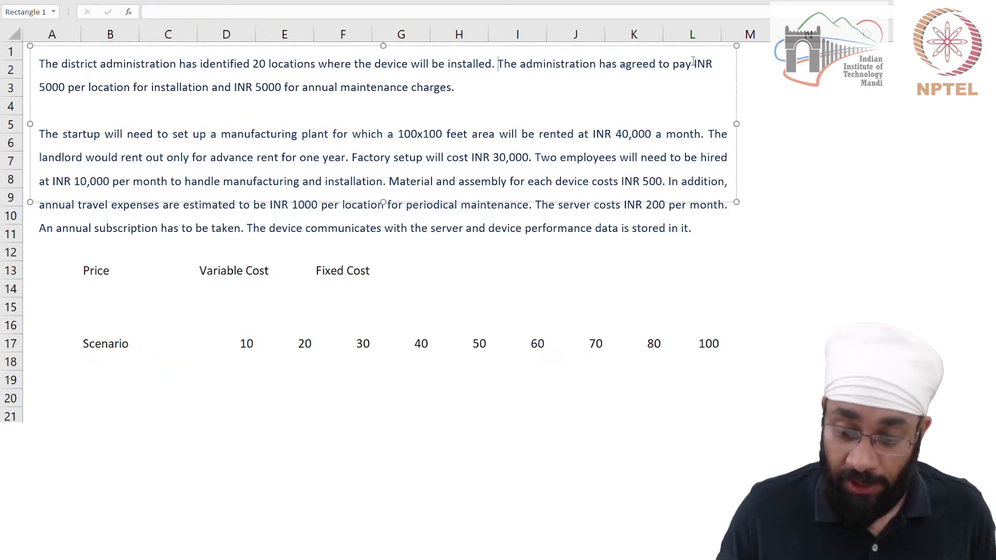
pyautogui.moveTo(42, 87); pyautogui.dragTo(450, 85)
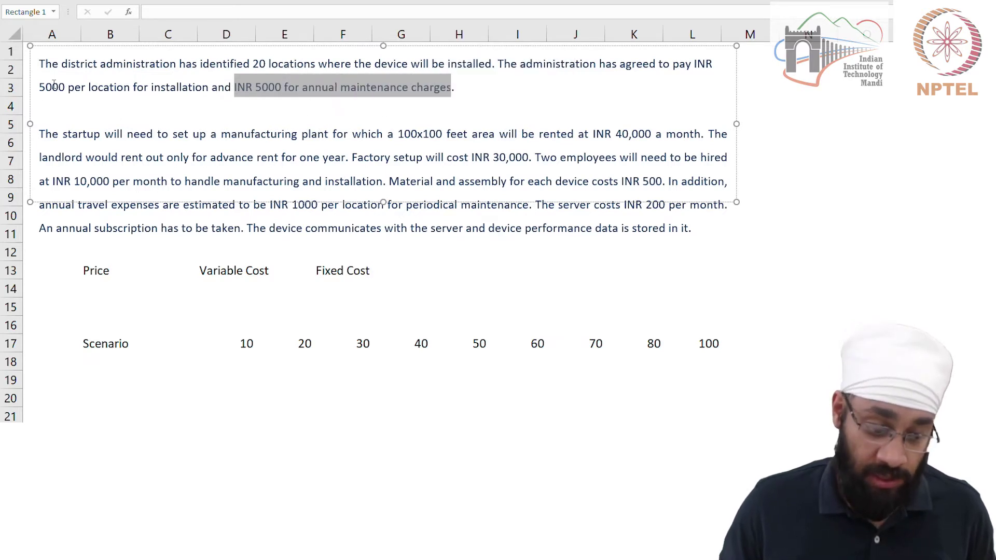
pyautogui.moveTo(53, 87); pyautogui.dragTo(86, 86)
pyautogui.click(240, 287)
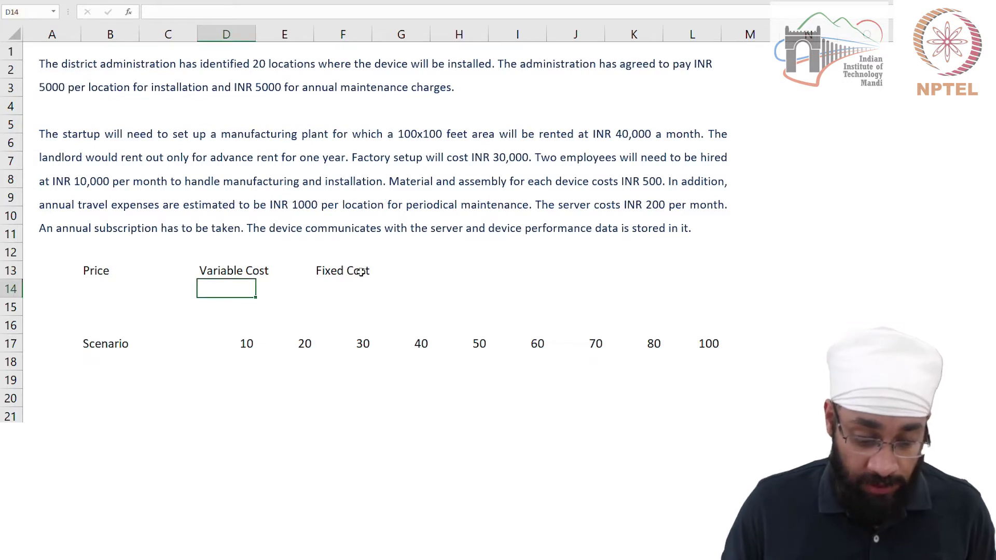
pyautogui.press('Left')
pyautogui.press('Right')
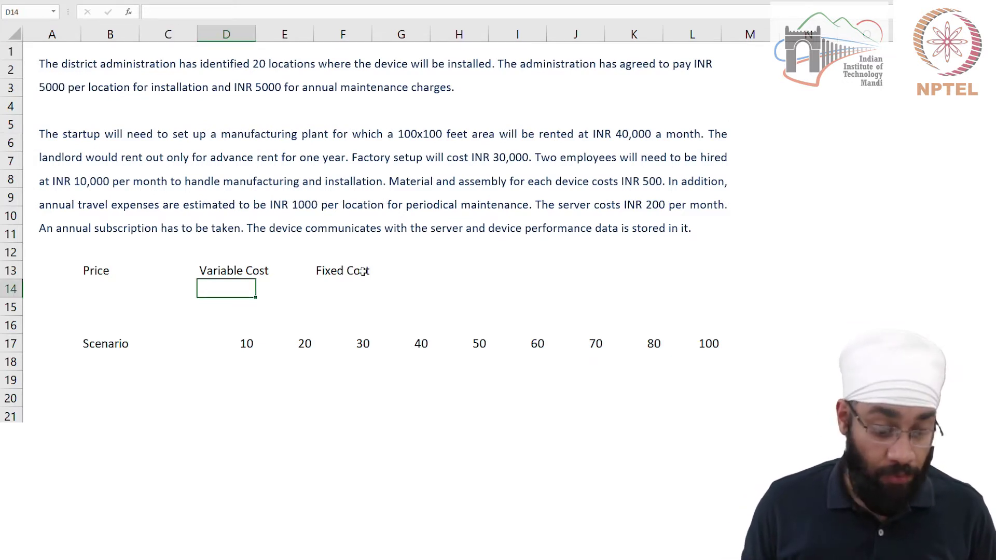
pyautogui.press('Left')
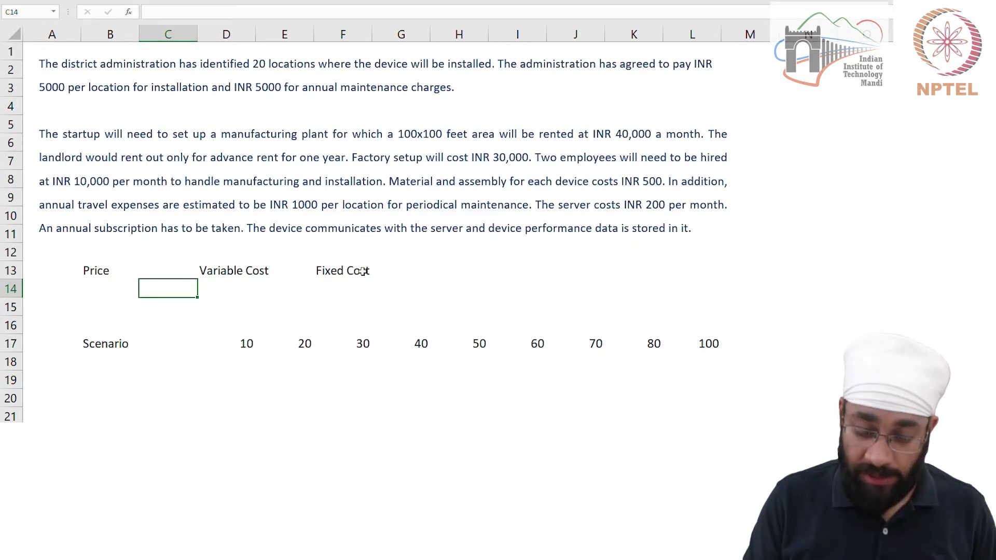
pyautogui.write('P')
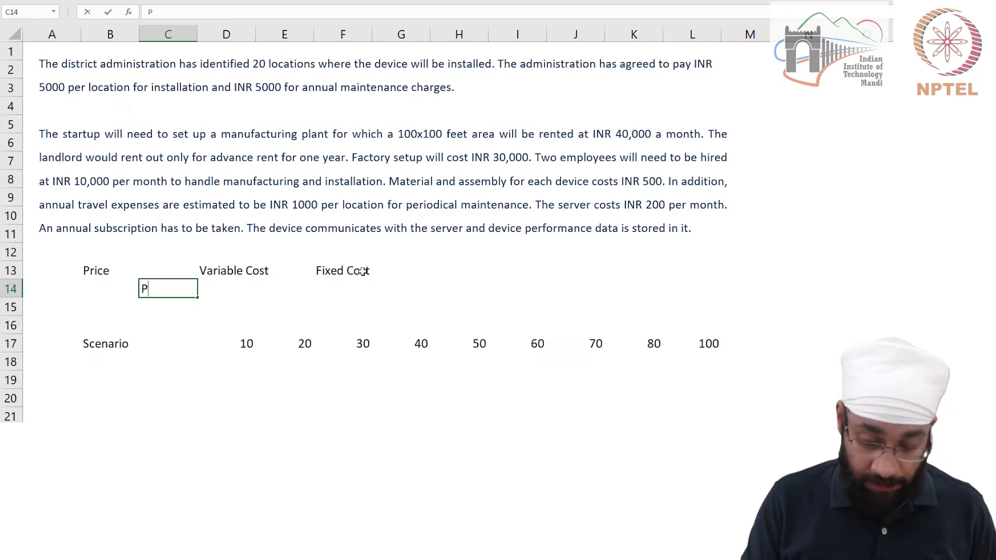
pyautogui.press('BackSpace')
pyautogui.write('Insta')
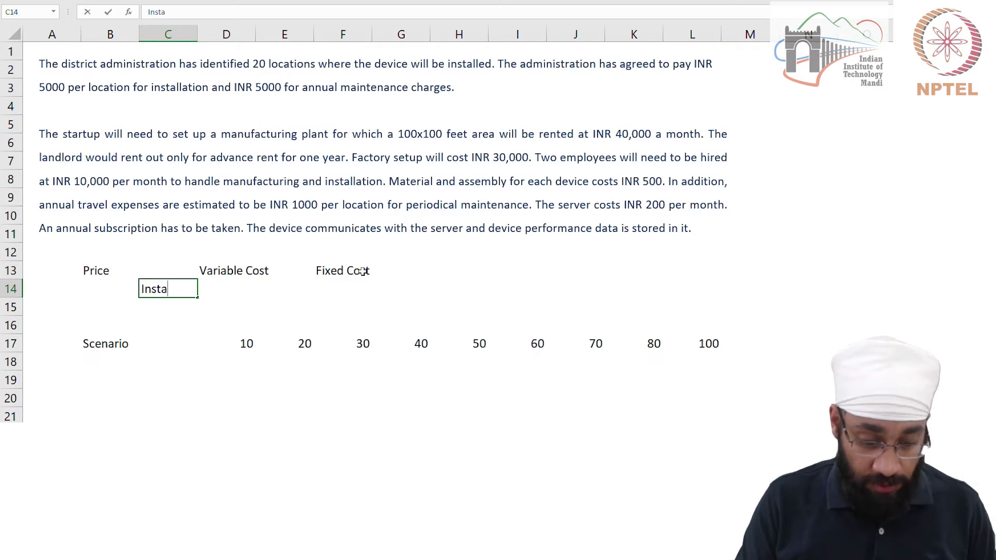
pyautogui.write('llation')
pyautogui.press('Tab')
pyautogui.write('5000')
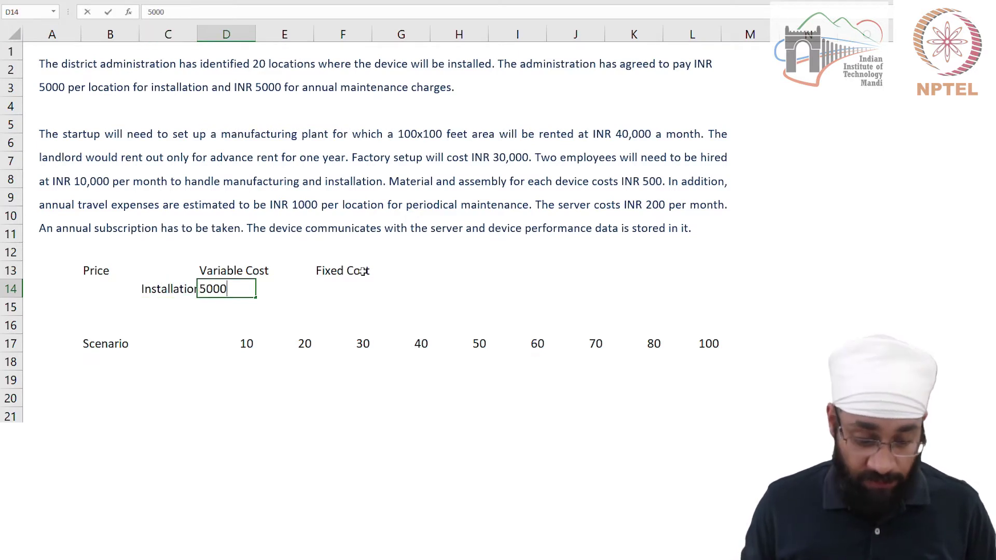
pyautogui.press('Return')
# - Enter Maintenance in C15 with 5000 in D15
pyautogui.write('Maintenance')
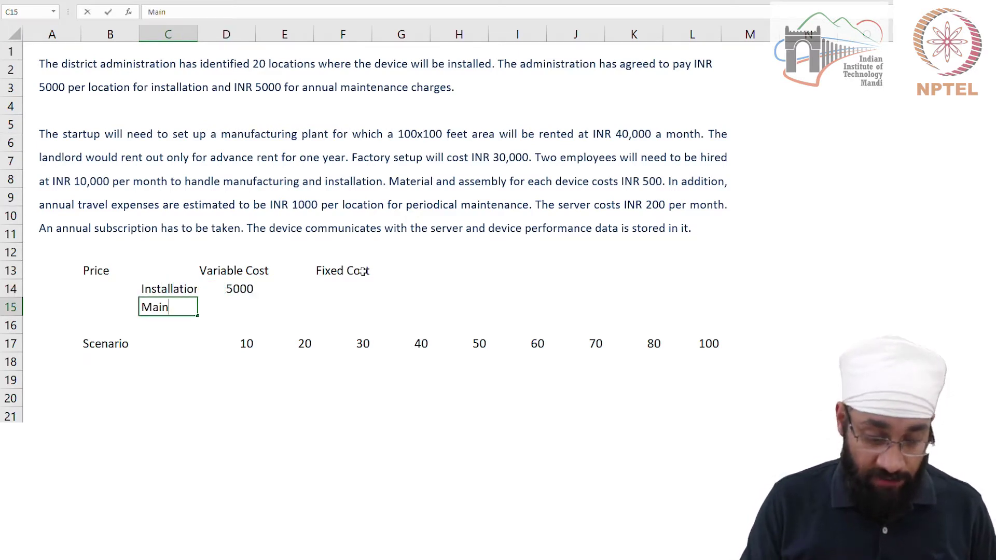
pyautogui.press('Tab')
pyautogui.write('5000')
pyautogui.press('Return')
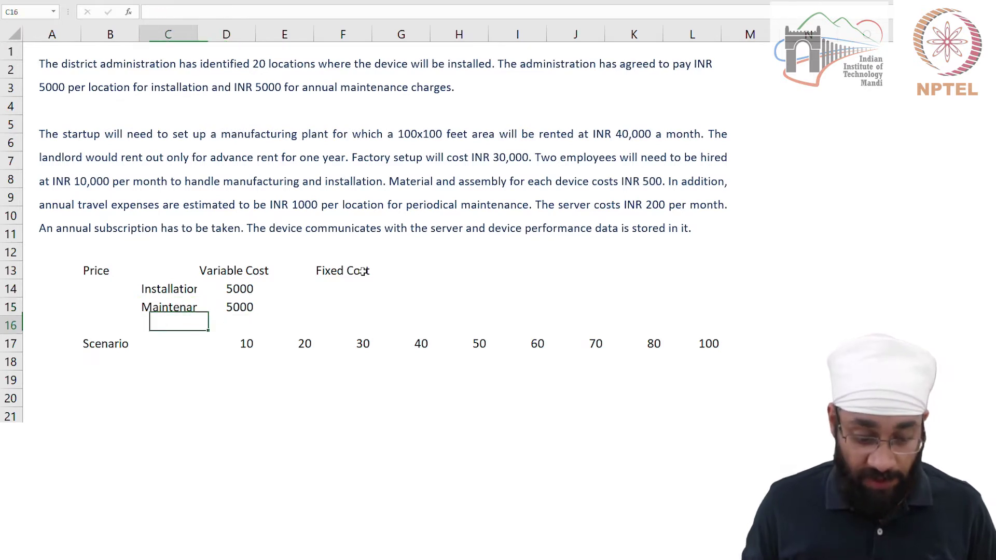
# - Label cell C16 Total P and sum the installation and maintenance amounts in D16
pyautogui.write('Total P')
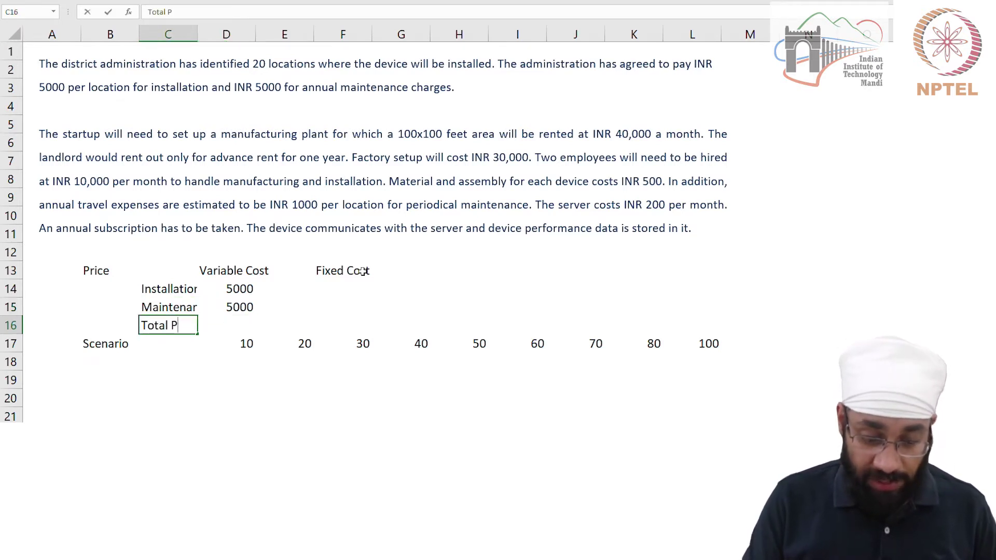
pyautogui.press('Tab')
pyautogui.write('=sum(')
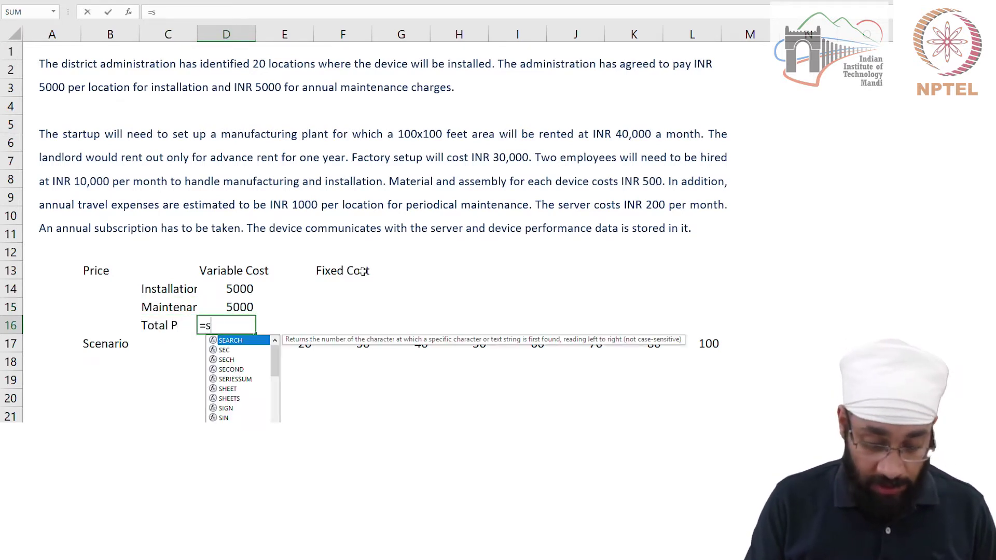
pyautogui.press('Up')
pyautogui.hotkey('shift', 'Up')
pyautogui.press('Return')
pyautogui.write('\\')
pyautogui.press('Up')
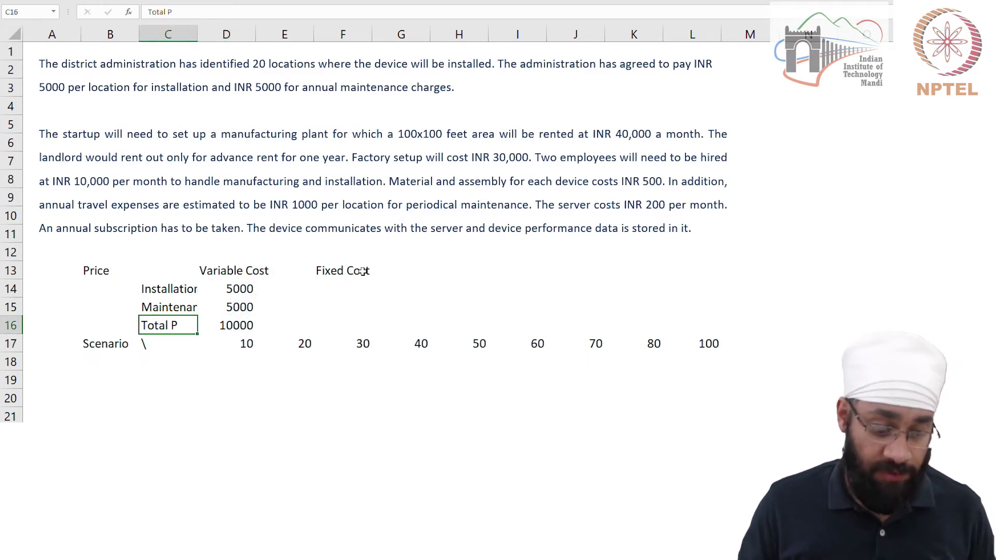
pyautogui.press('Down')
pyautogui.press('Delete')
# - Move the Installation, Maintenance and Total P block from C14:D16 to A14:B16, under the Price heading
pyautogui.press('Up')
pyautogui.press('Up')
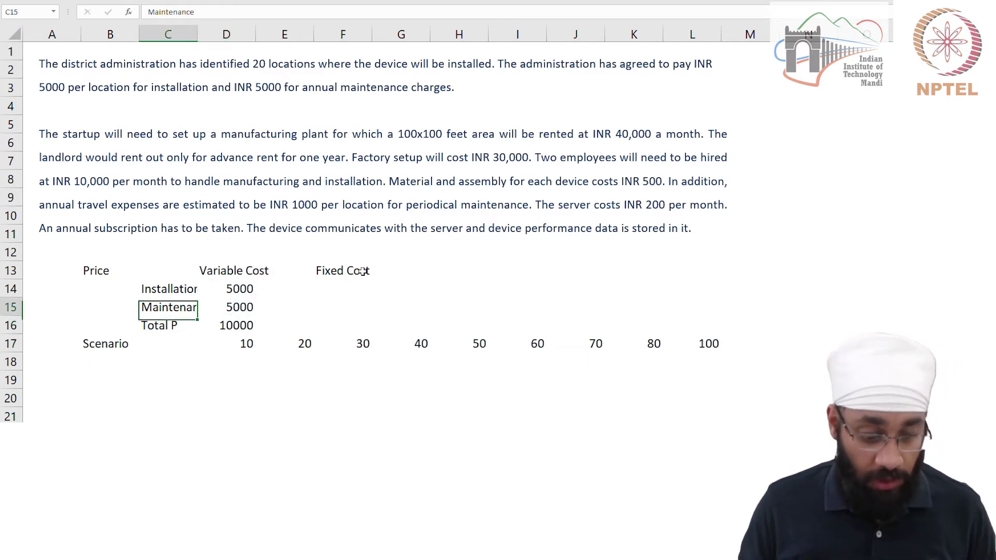
pyautogui.press('Up')
pyautogui.hotkey('shift', 'Right')
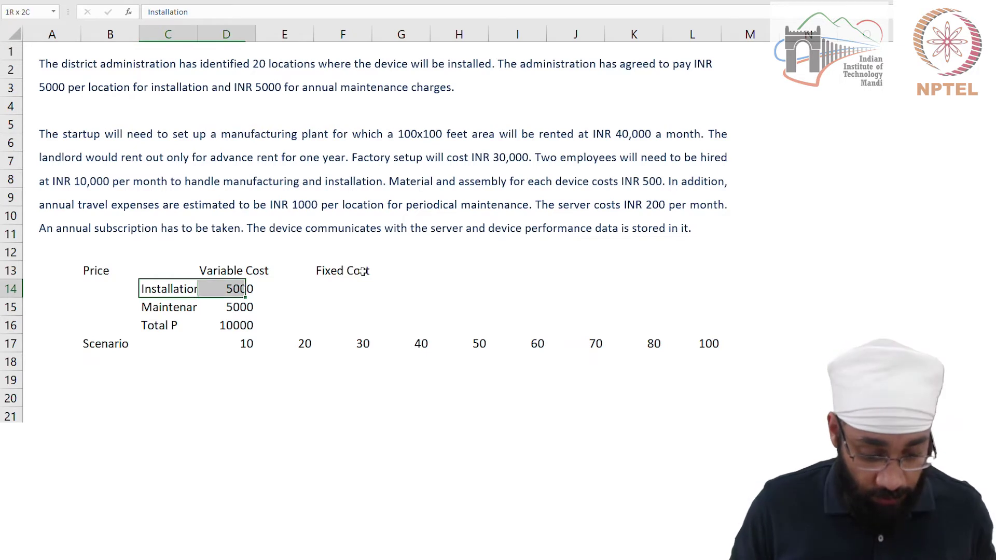
pyautogui.hotkey('shift', 'Down')
pyautogui.hotkey('shift', 'Down')
pyautogui.hotkey('ctrl', 'c')
pyautogui.press('Left')
pyautogui.press('Left')
pyautogui.hotkey('ctrl', 'v')
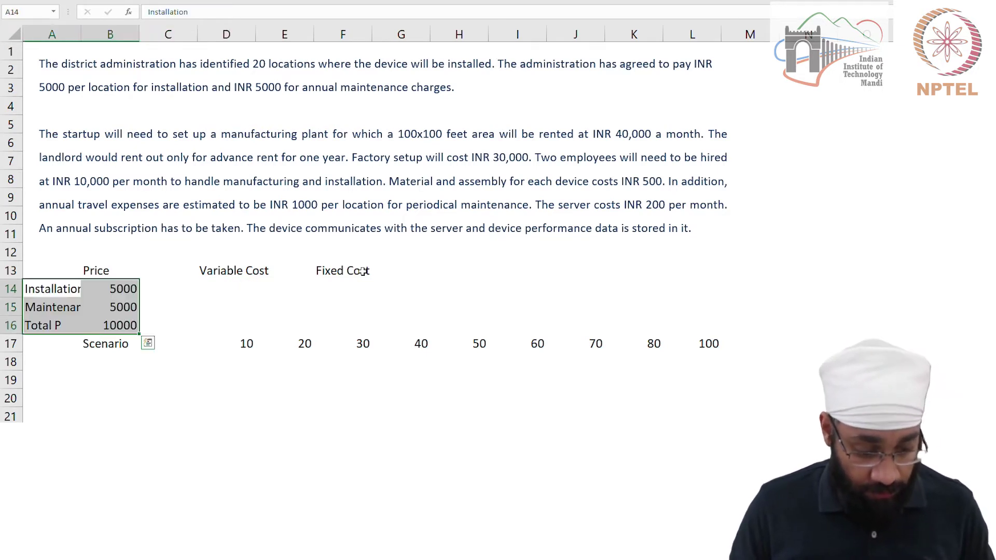
# - Insert a blank row above the Scenario row, directly below Total P
pyautogui.press('Down')
pyautogui.press('Down')
pyautogui.press('Down')
pyautogui.hotkey('shift', 'space')
pyautogui.hotkey('ctrl', 'shift', '+')
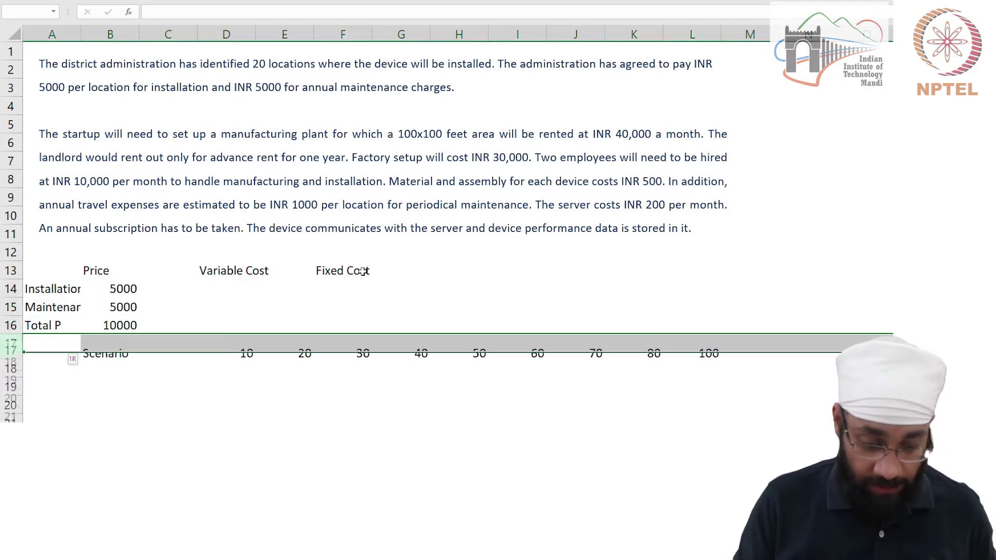
pyautogui.press('Up')
pyautogui.press('Up')
pyautogui.press('Up')
pyautogui.press('Up')
pyautogui.hotkey('shift', 'Right')
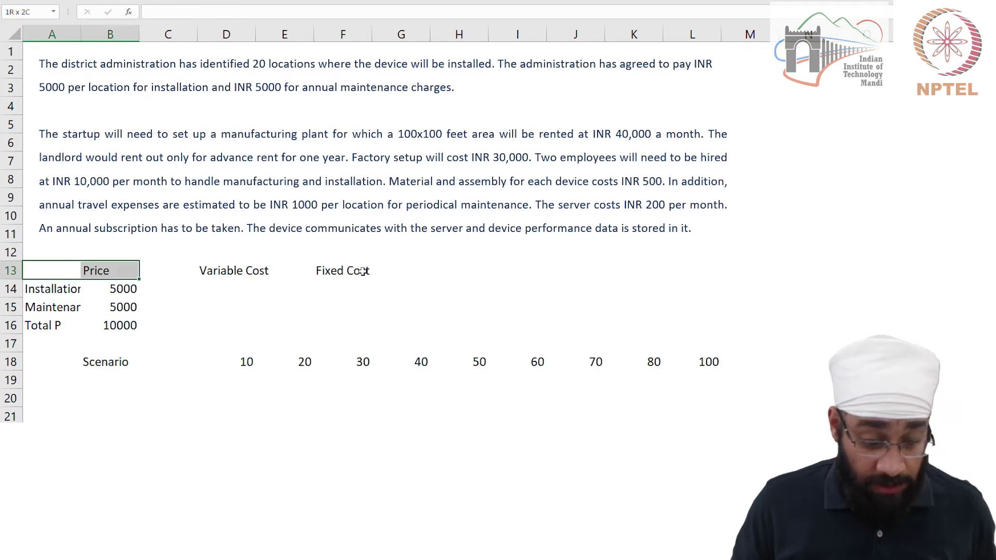
pyautogui.hotkey('shift', 'Down')
pyautogui.hotkey('shift', 'Down')
pyautogui.hotkey('shift', 'Down')
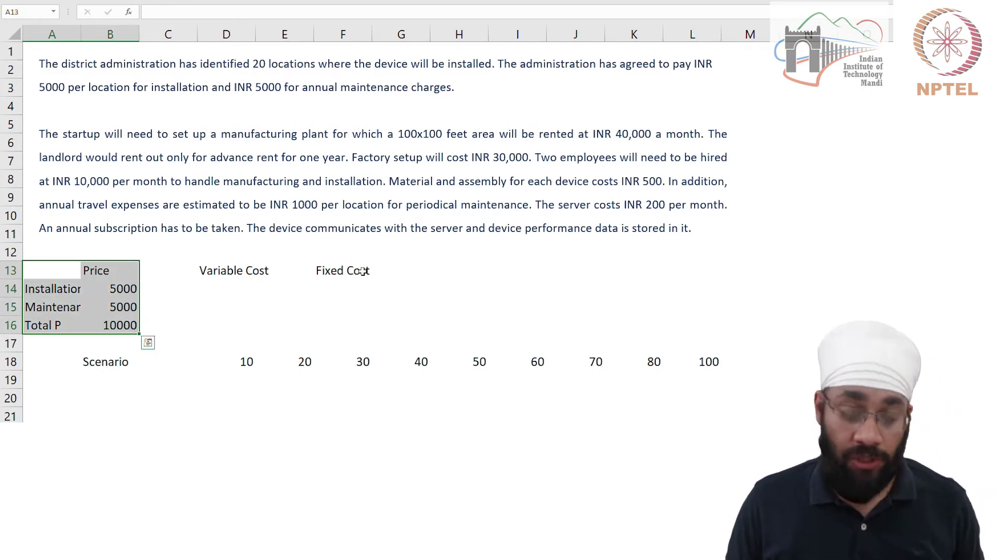
pyautogui.press('Right')
pyautogui.press('Right')
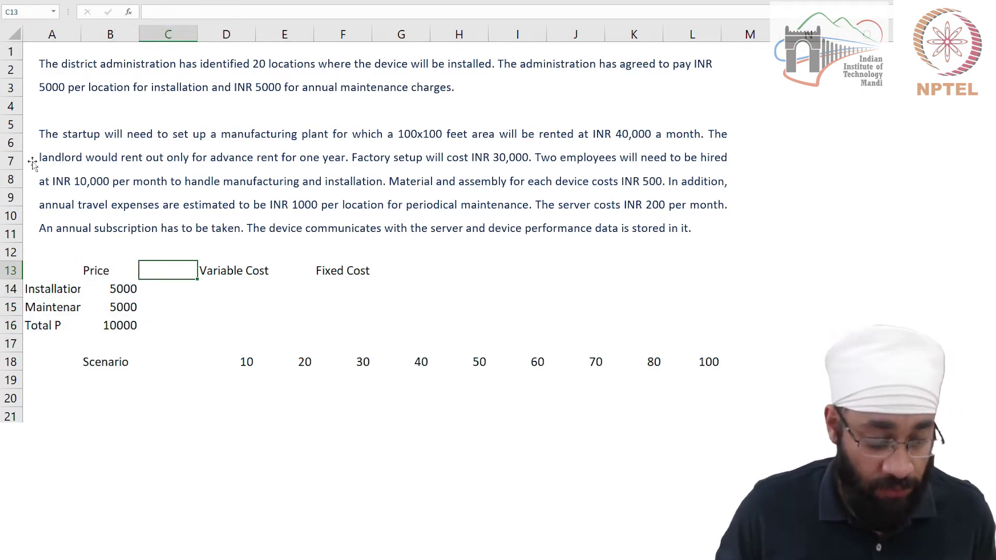
# - Review the plant rent terms in the problem text and move the Fixed Cost heading from F13 to G13
pyautogui.click(73, 136)
pyautogui.moveTo(44, 132); pyautogui.dragTo(385, 135)
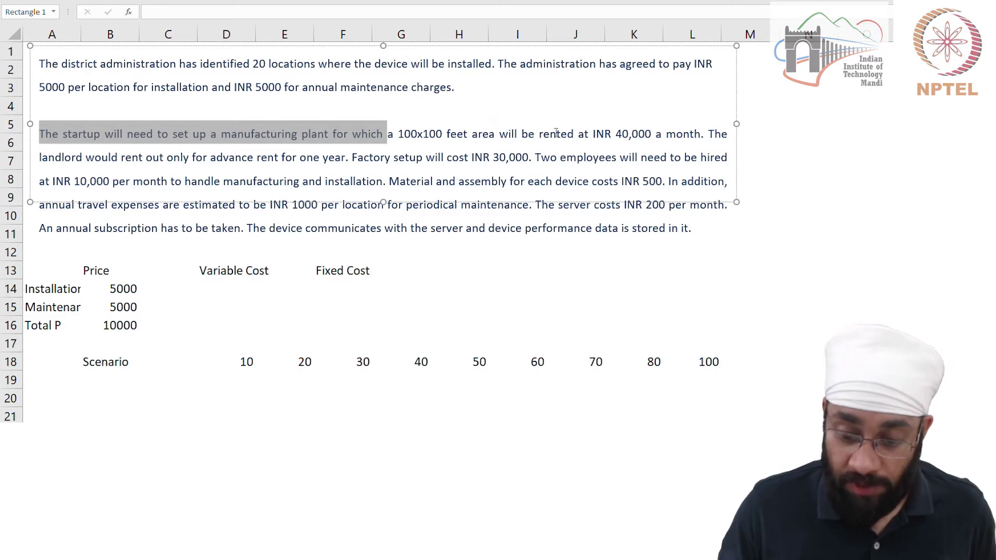
pyautogui.moveTo(540, 133); pyautogui.dragTo(641, 129)
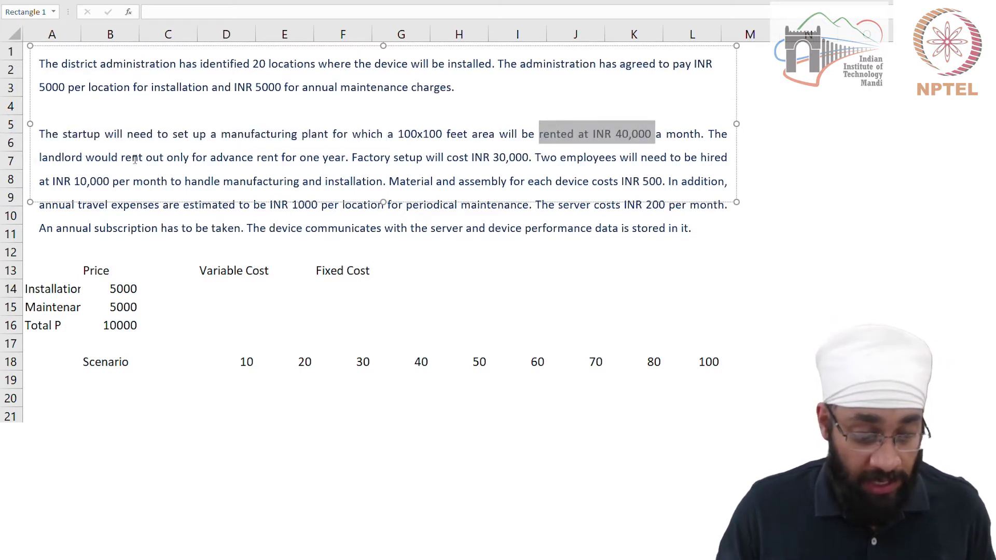
pyautogui.moveTo(121, 157); pyautogui.dragTo(330, 161)
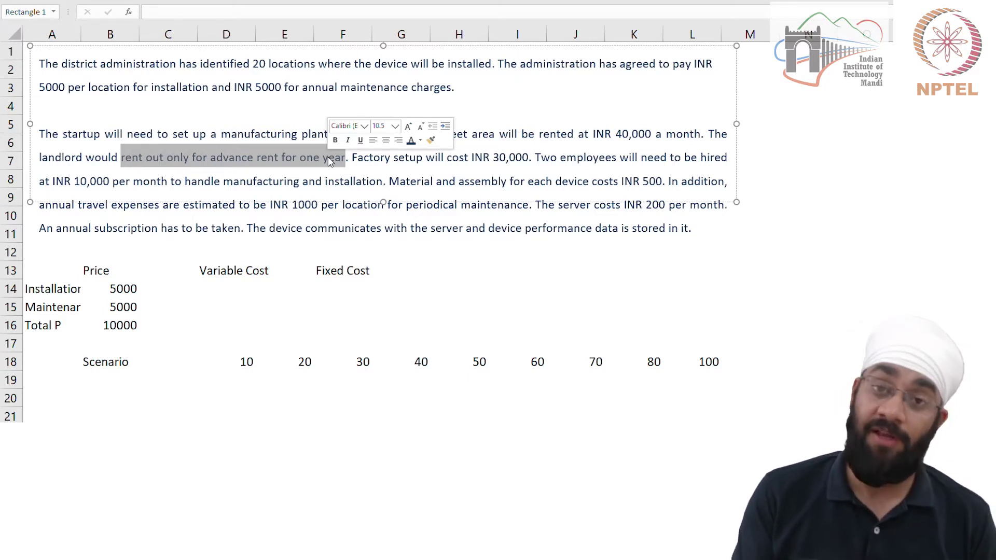
pyautogui.click(338, 288)
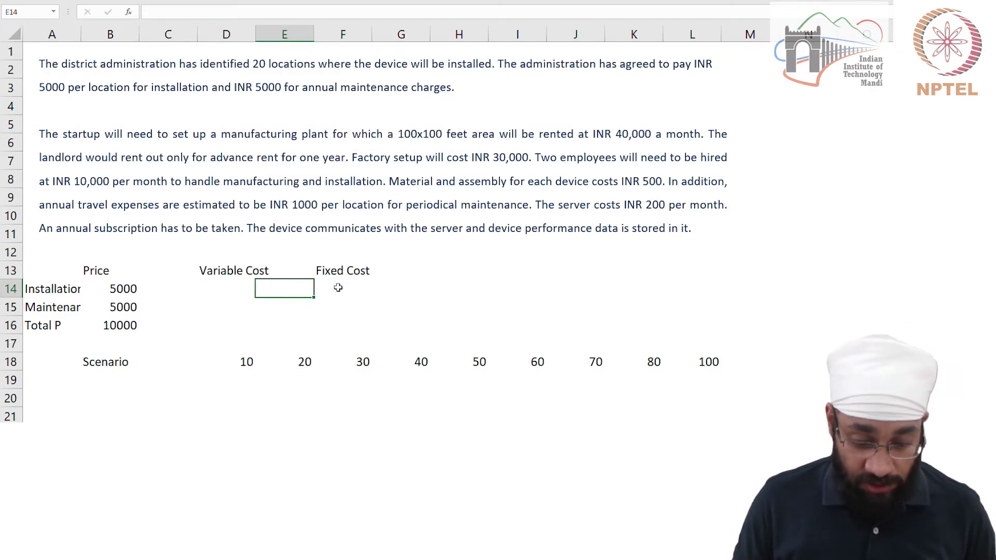
pyautogui.press('Up')
pyautogui.hotkey('ctrl', 'c')
pyautogui.press('Right')
pyautogui.hotkey('ctrl', 'v')
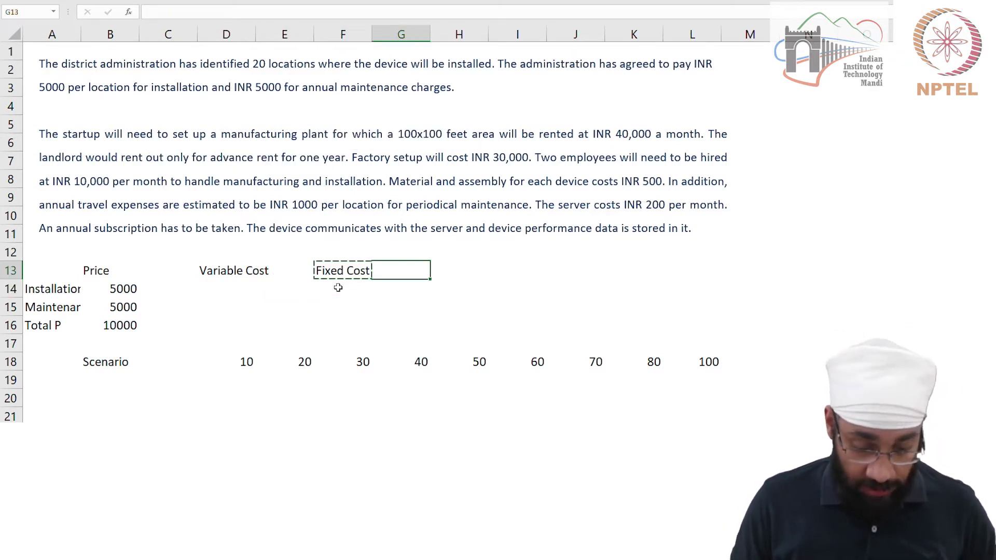
# - Label F14 Plant Rent and calculate the annual rent in G14 as 40000*12
pyautogui.click(338, 288)
pyautogui.write('Plan')
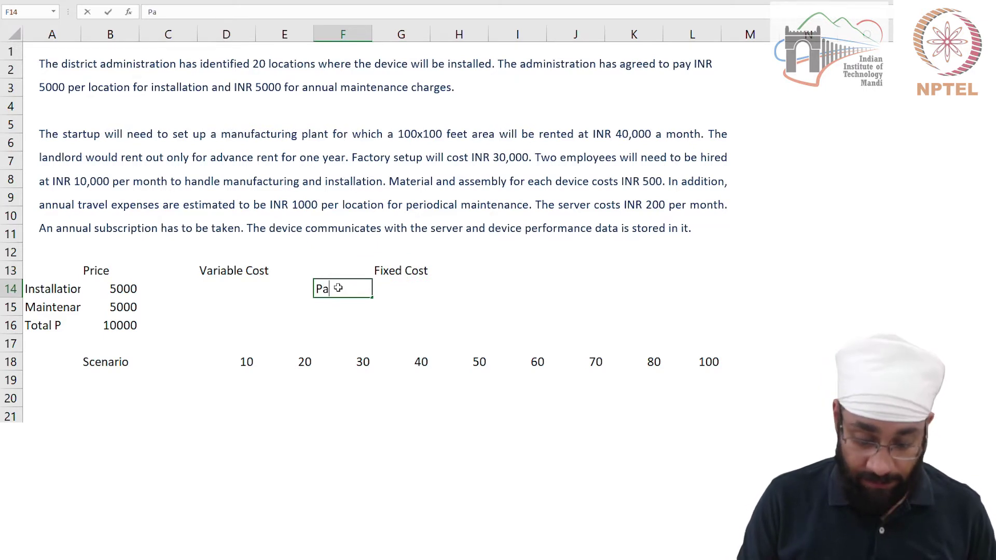
pyautogui.write('t Rent')
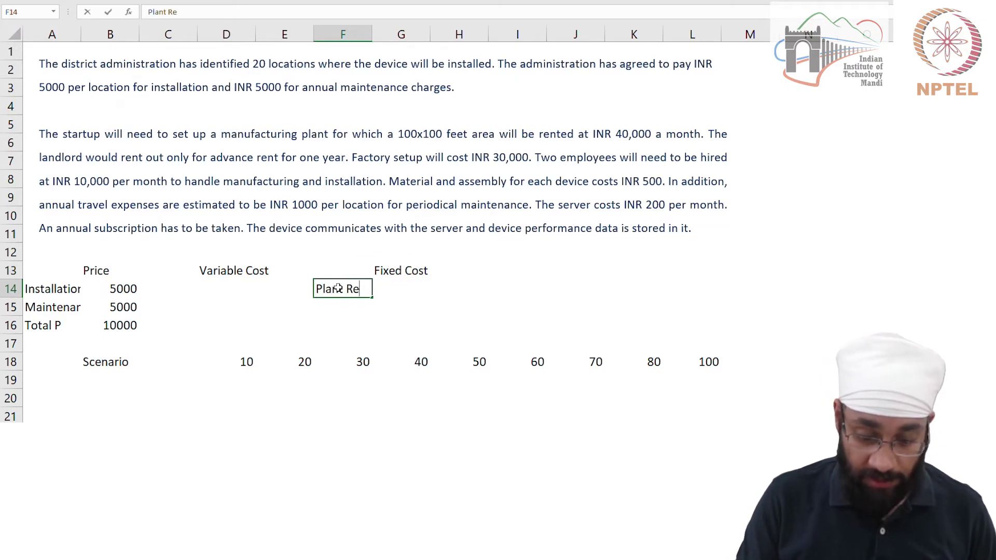
pyautogui.press('Tab')
pyautogui.write('+')
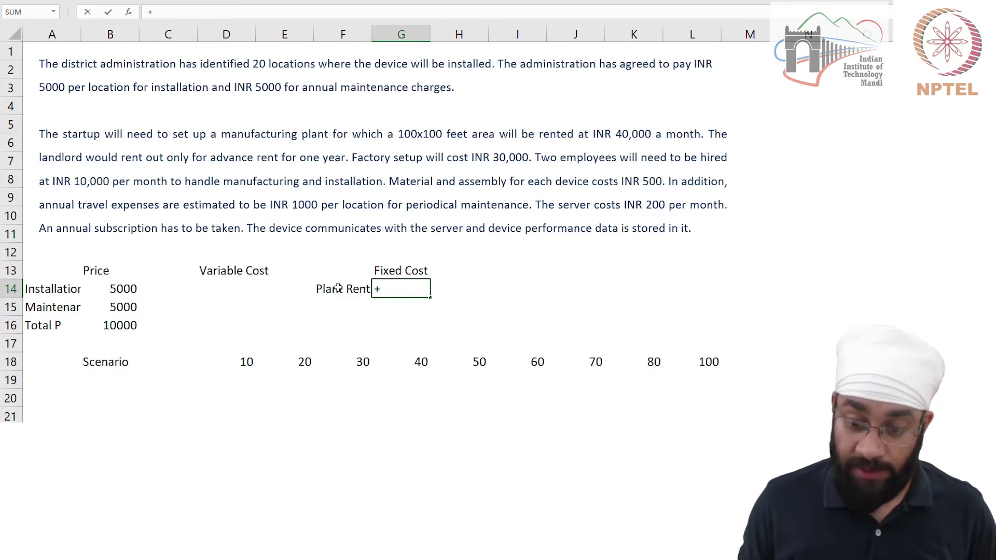
pyautogui.write('4000')
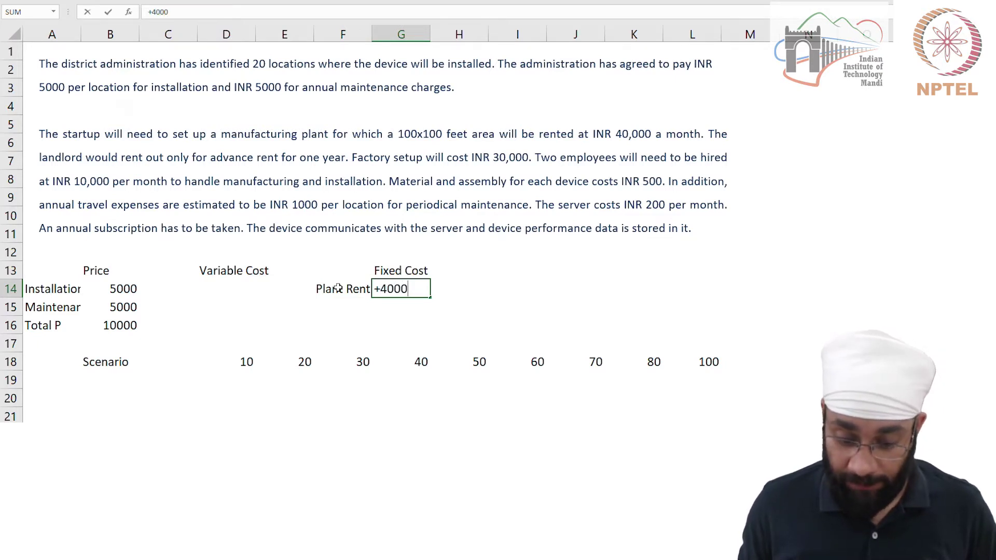
pyautogui.write('0*12')
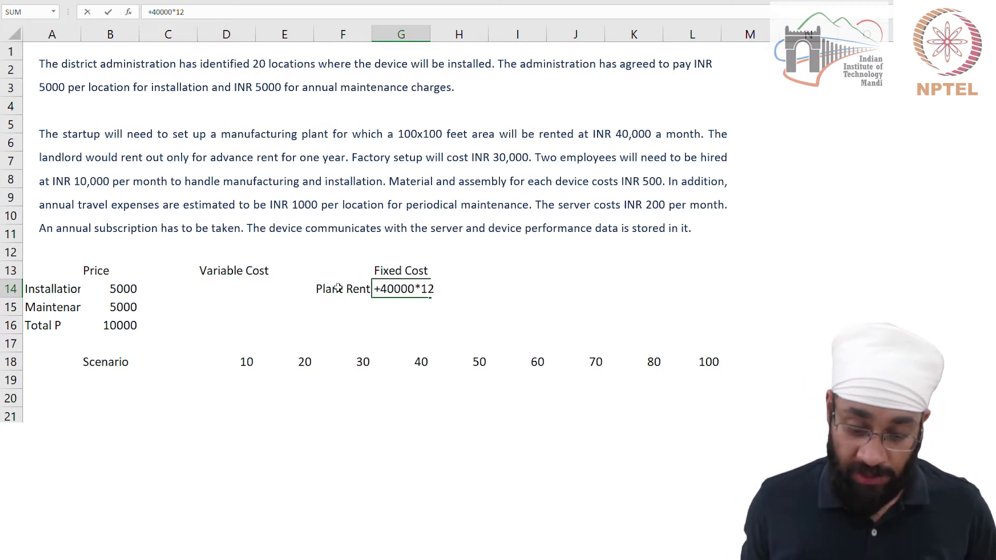
pyautogui.press('Return')
pyautogui.click(337, 288)
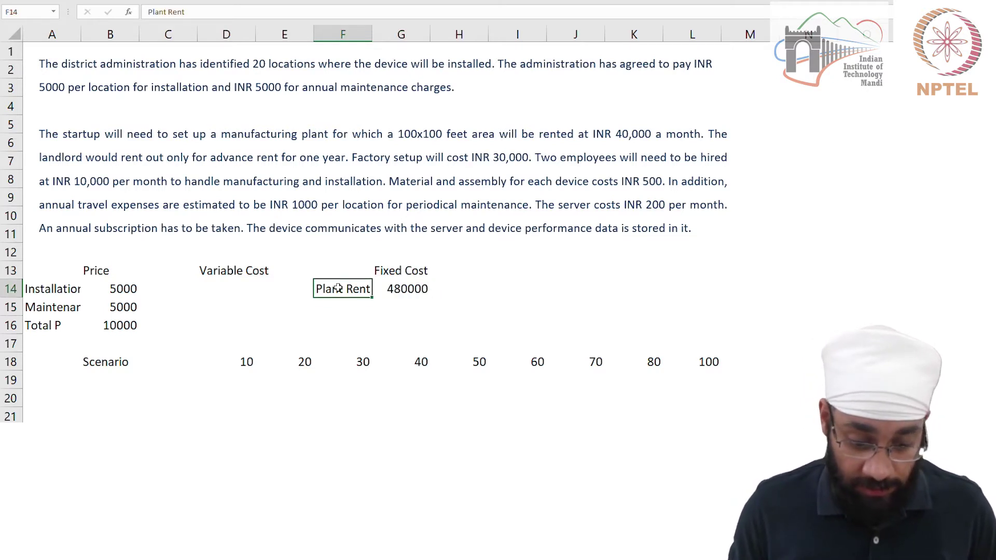
pyautogui.press('Right')
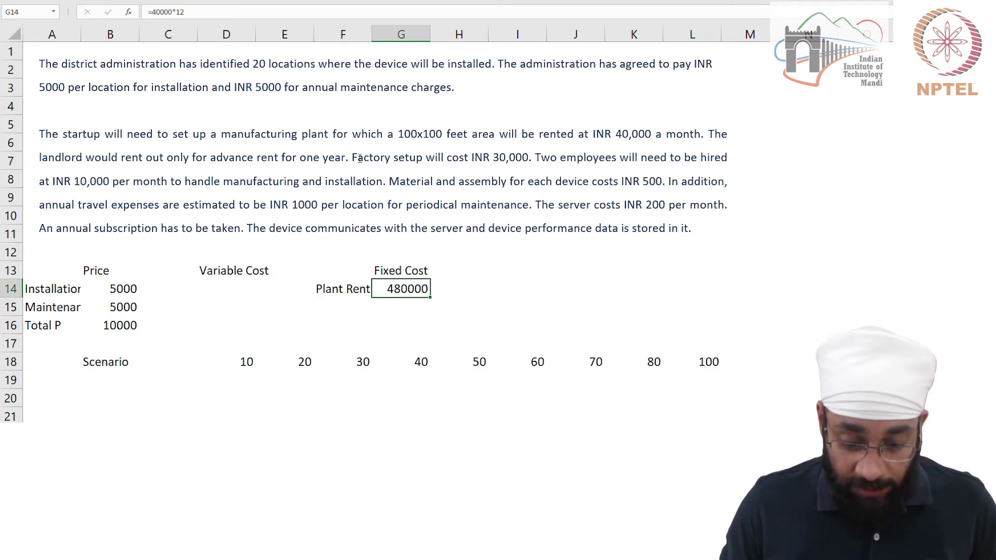
# - Enter Setup Cost in F15 with the factory setup amount of 30000 in G15
pyautogui.moveTo(352, 158); pyautogui.dragTo(528, 161)
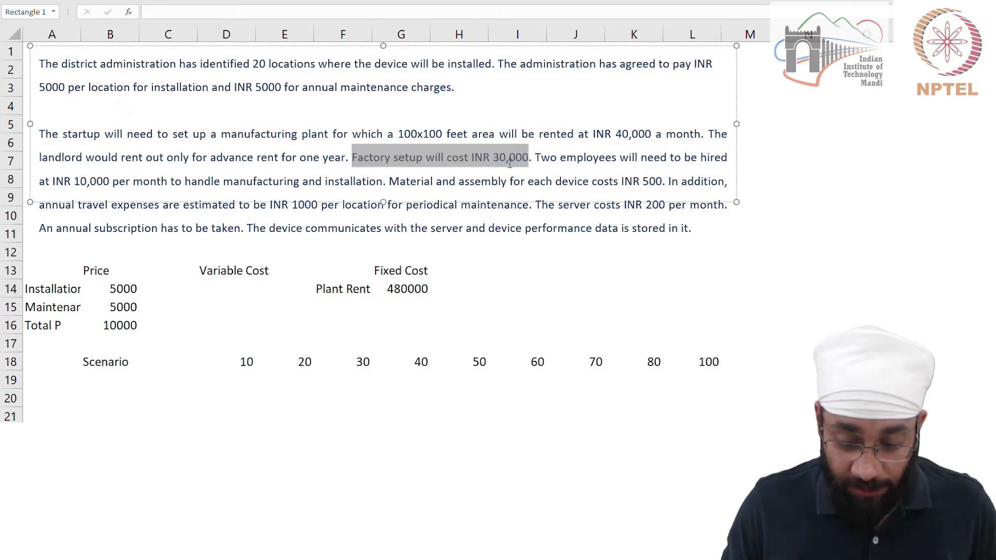
pyautogui.click(344, 302)
pyautogui.write('Setup Cost')
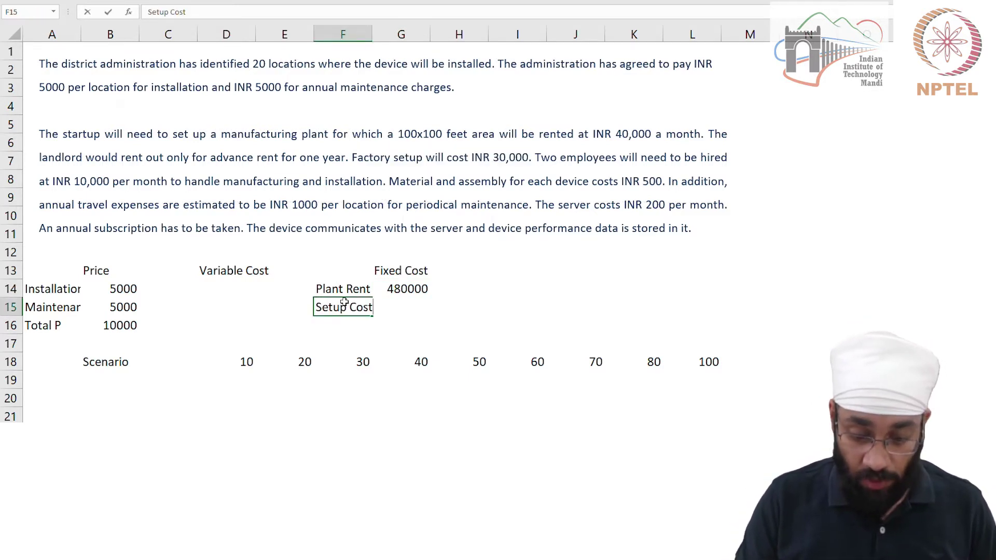
pyautogui.press('Tab')
pyautogui.write('3')
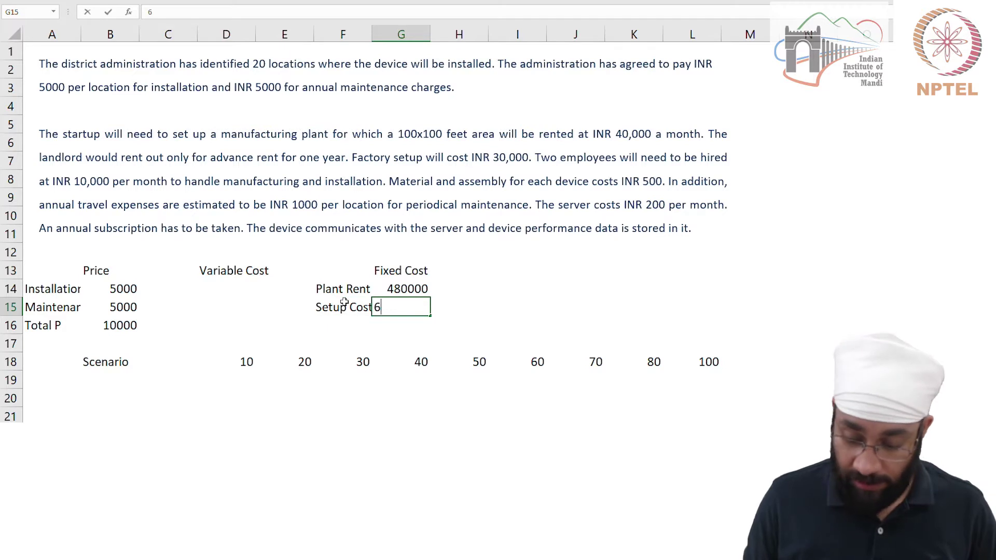
pyautogui.press('BackSpace')
pyautogui.write('30000')
pyautogui.press('Return')
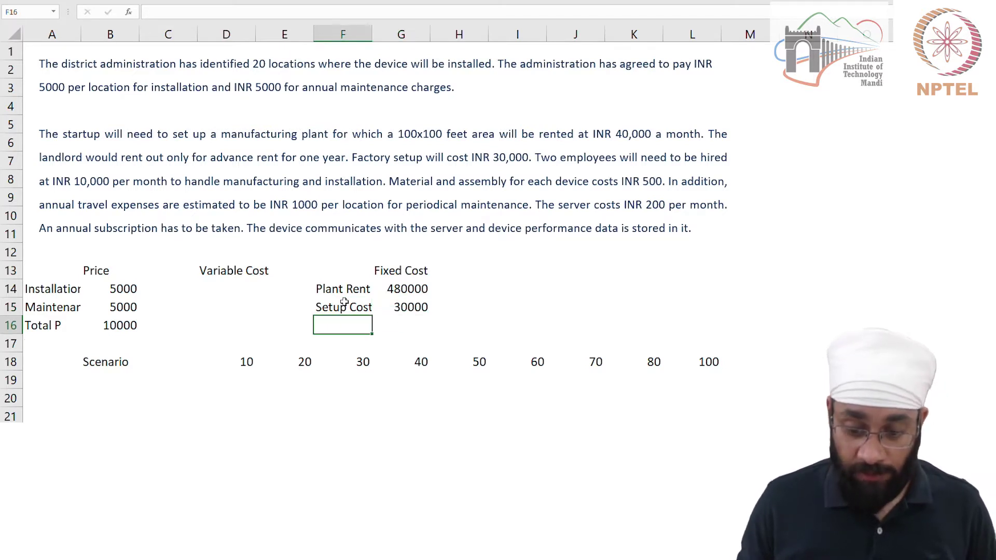
# - Review the employee hiring terms in the problem text and label F16 Salary
pyautogui.click(541, 157)
pyautogui.moveTo(580, 158); pyautogui.dragTo(729, 158)
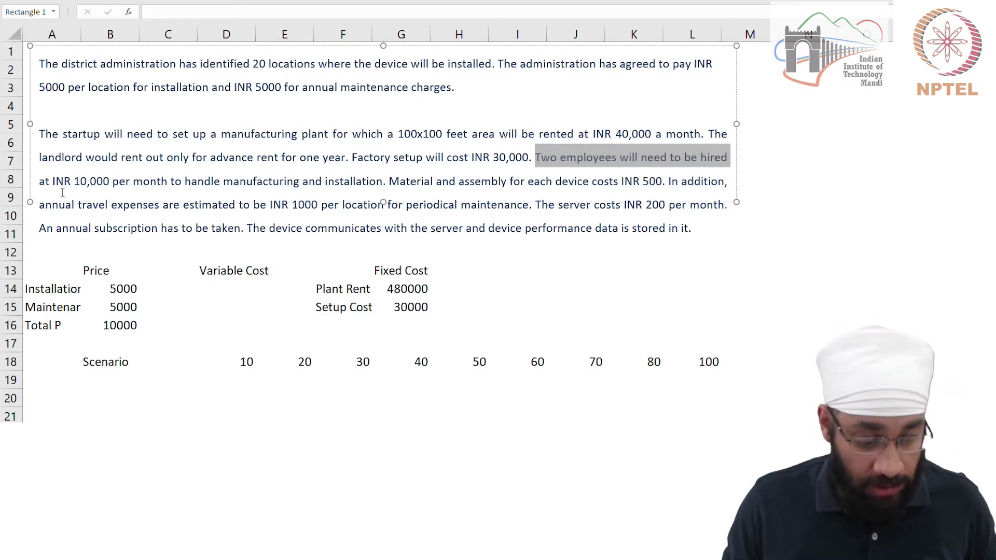
pyautogui.moveTo(54, 181); pyautogui.dragTo(351, 181)
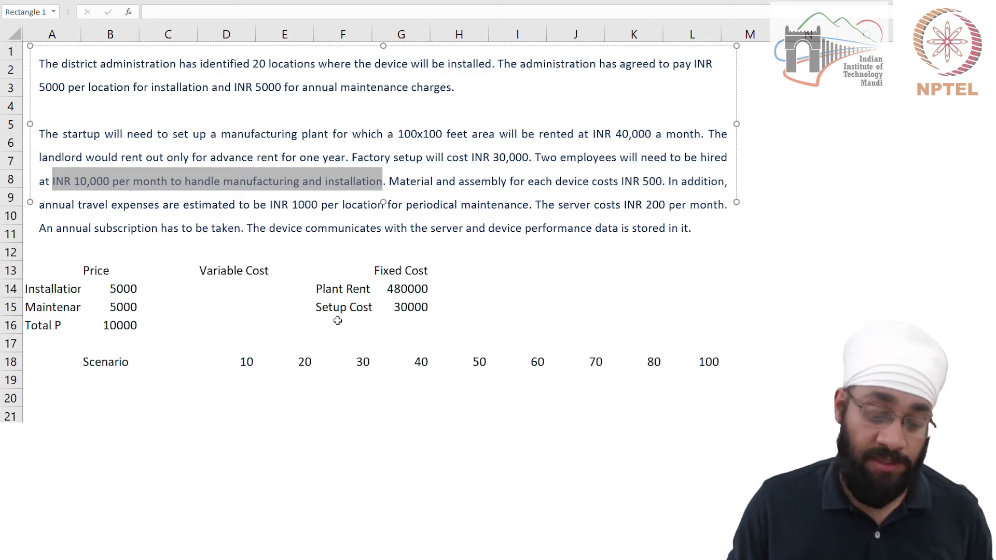
pyautogui.click(338, 321)
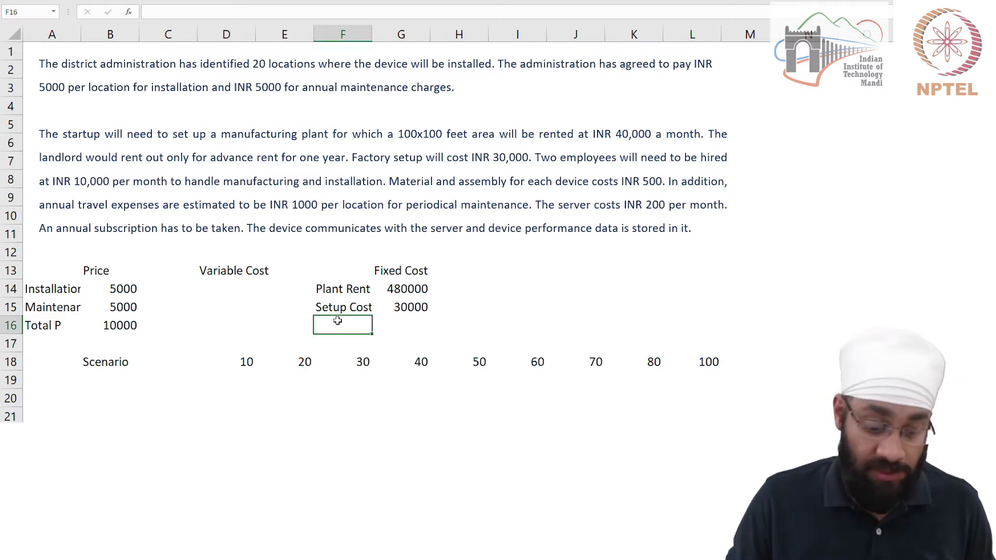
pyautogui.write('Sala')
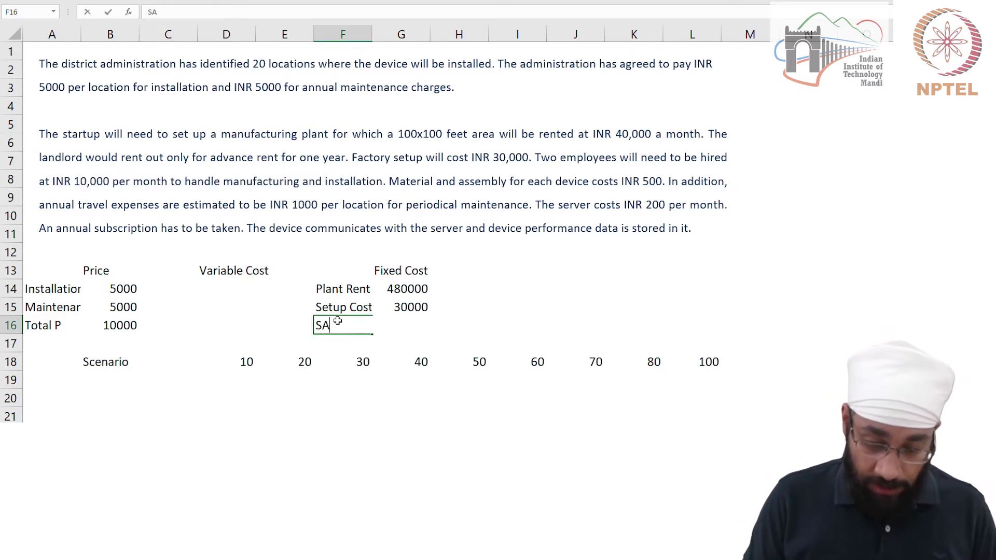
pyautogui.press('BackSpace')
pyautogui.press('BackSpace')
pyautogui.write('lary')
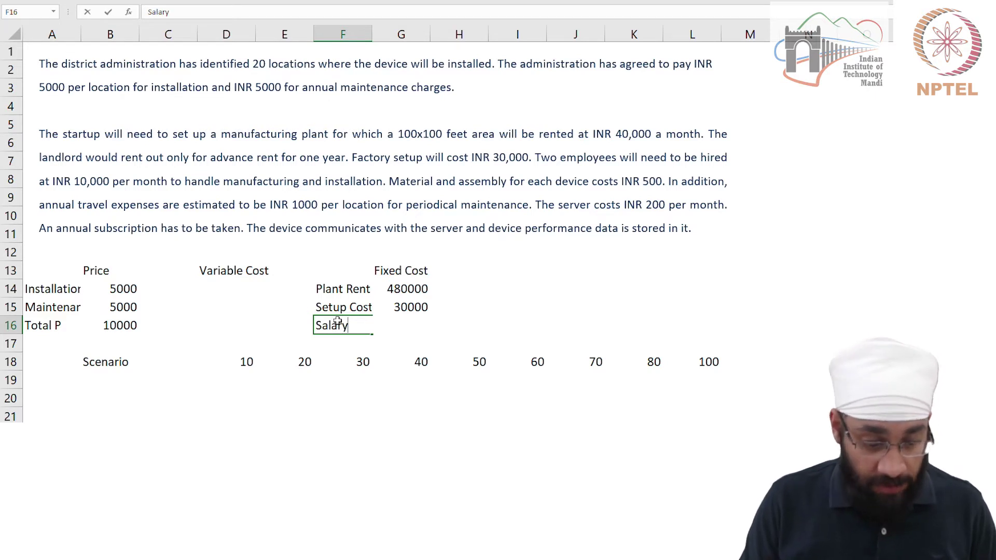
# - Calculate the annual salary of the two employees in G16 as 10000*2*12
pyautogui.press('Tab')
pyautogui.write('+')
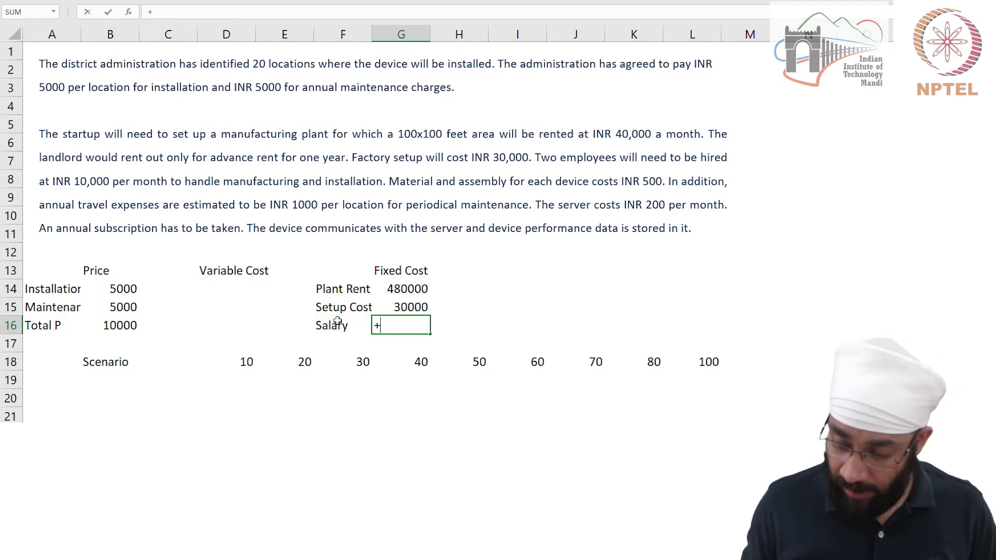
pyautogui.write('10000')
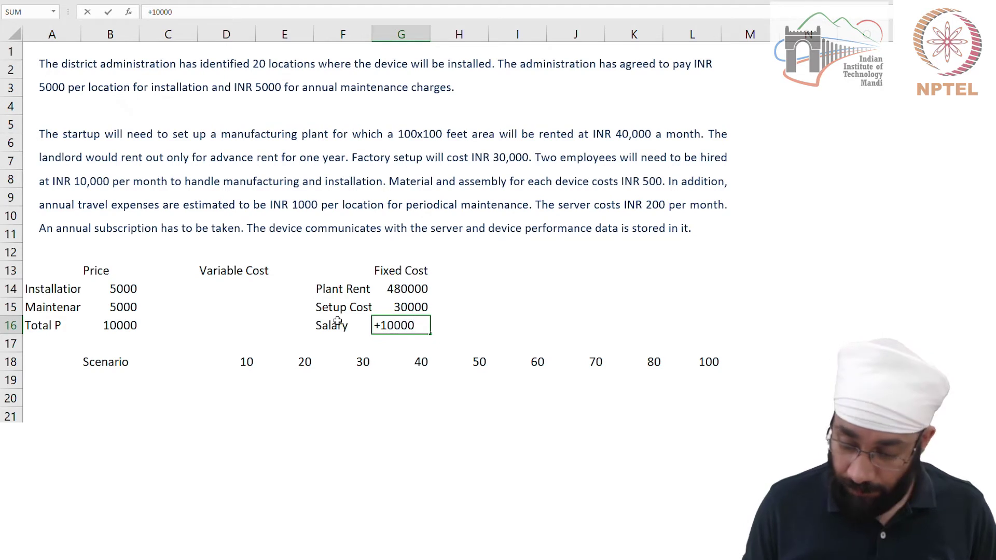
pyautogui.write('*2*1')
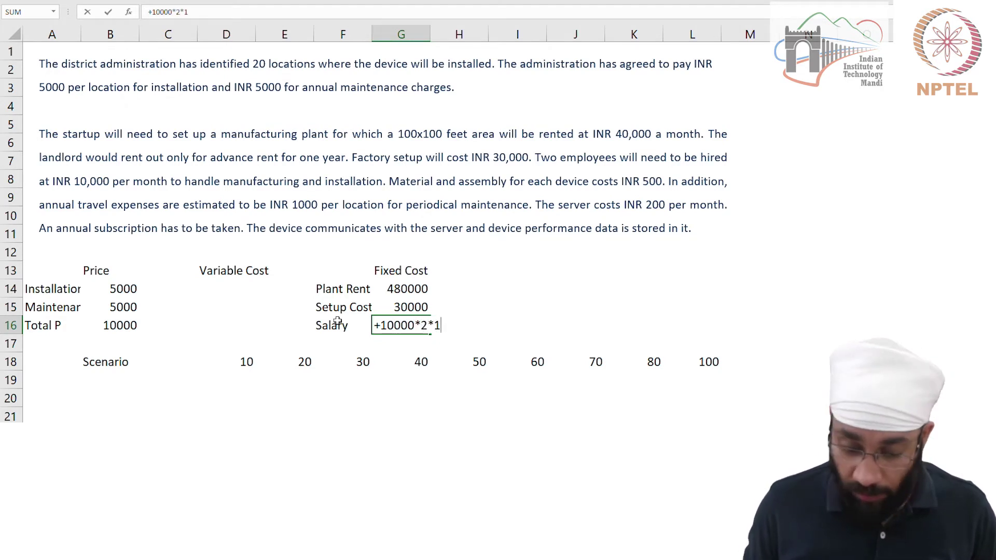
pyautogui.write('2')
pyautogui.press('Return')
pyautogui.click(338, 322)
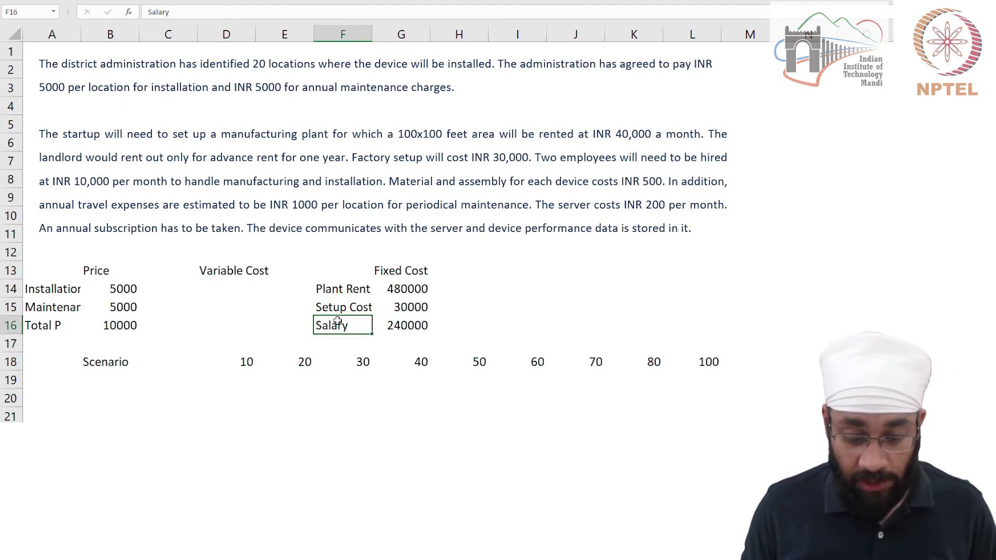
pyautogui.press('Right')
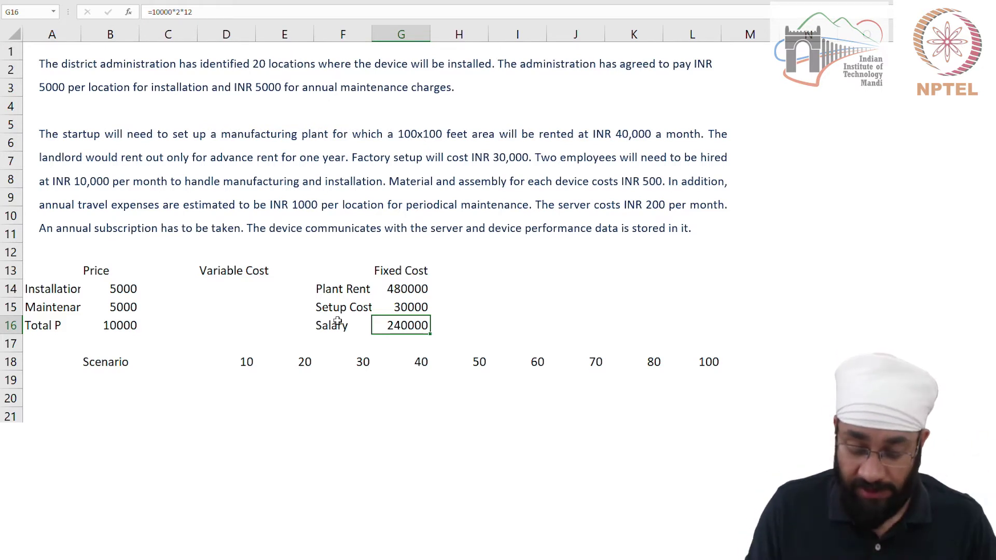
# - Insert two blank rows at row 17, directly below the Salary row
pyautogui.press('Down')
pyautogui.hotkey('shift', 'space')
pyautogui.hotkey('ctrl', 'shift', '+')
pyautogui.hotkey('ctrl', 'shift', '+')
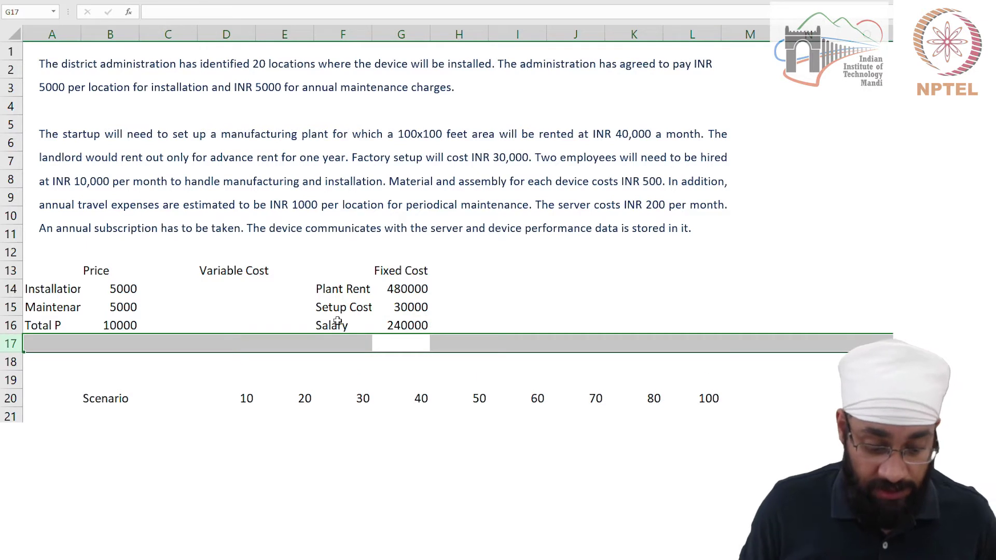
# - Enter Material in D14 under the Variable Cost heading, with the per-device cost of 500 in E14
pyautogui.press('Left')
pyautogui.press('Right')
pyautogui.press('Right')
pyautogui.press('Up')
pyautogui.press('Left')
pyautogui.press('Up')
pyautogui.press('Up')
pyautogui.press('Up')
pyautogui.press('Left')
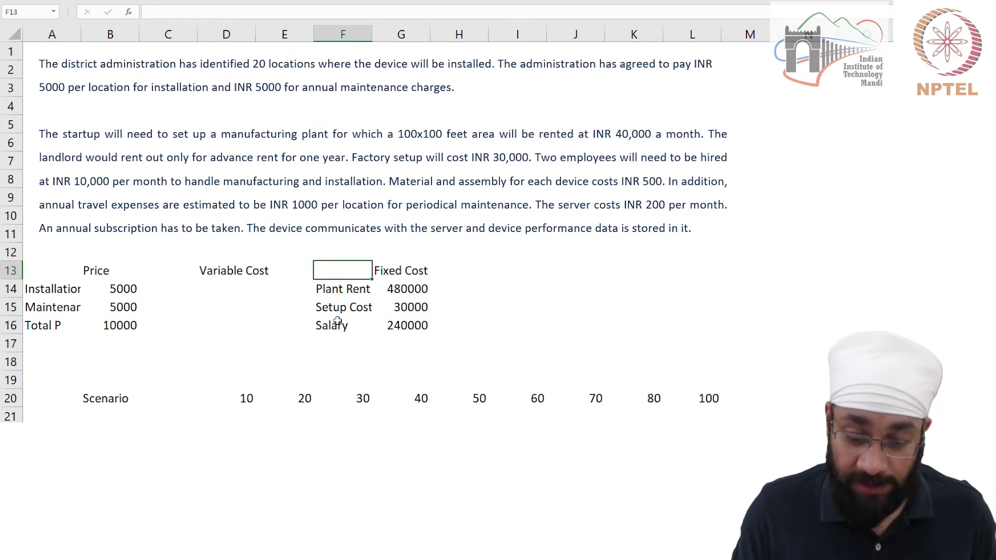
pyautogui.press('Left')
pyautogui.press('Left')
pyautogui.press('Down')
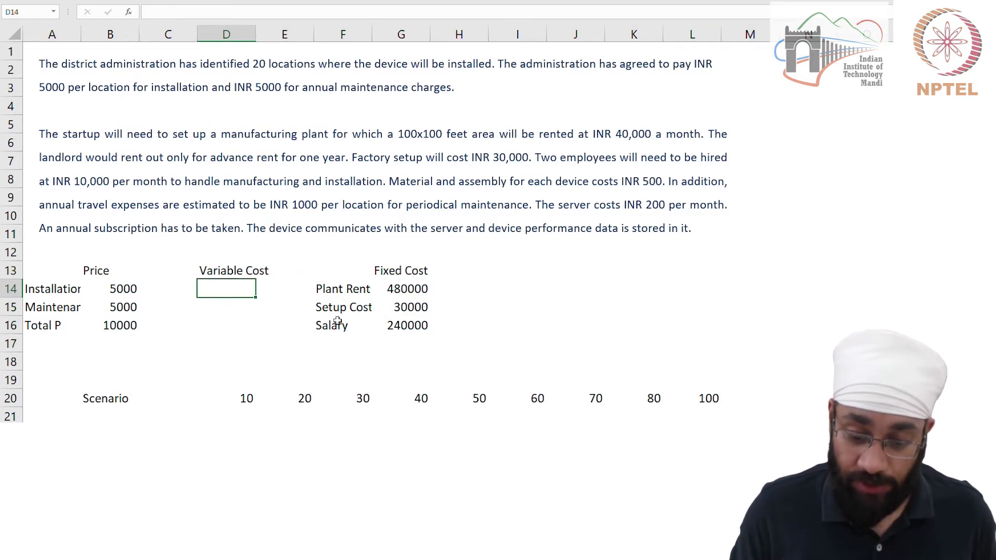
pyautogui.click(341, 185)
pyautogui.moveTo(389, 181); pyautogui.dragTo(664, 181)
pyautogui.click(220, 286)
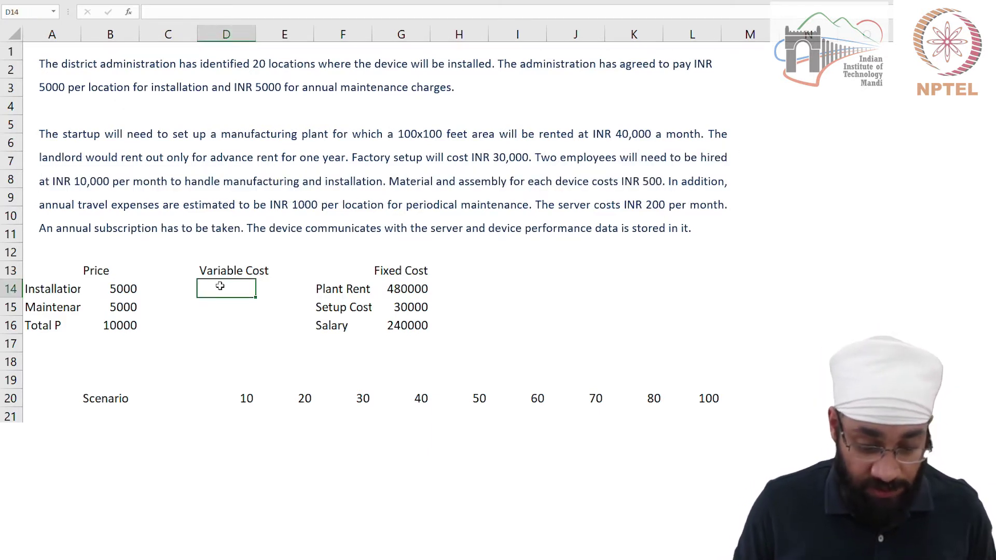
pyautogui.press('Up')
pyautogui.press('Down')
pyautogui.write('M')
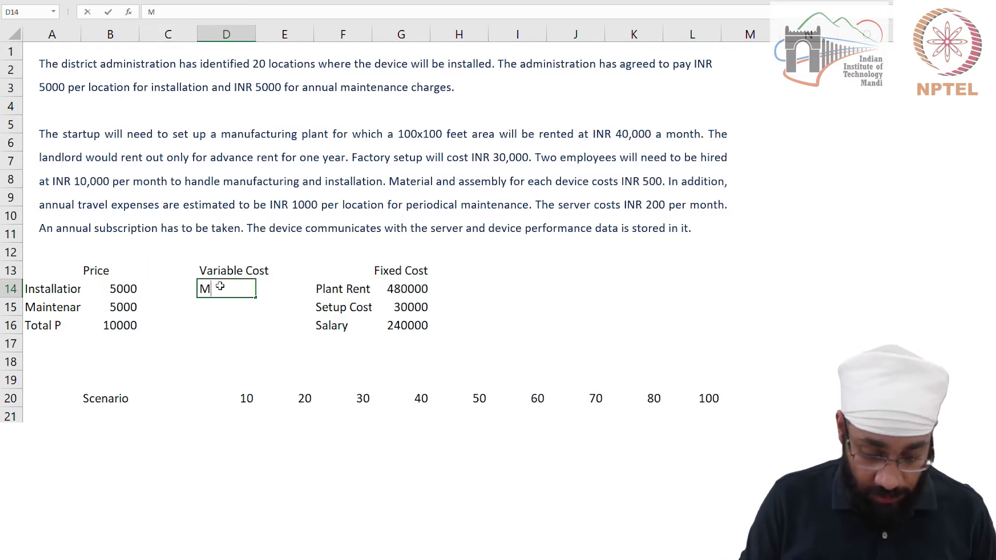
pyautogui.write('aterial')
pyautogui.press('Tab')
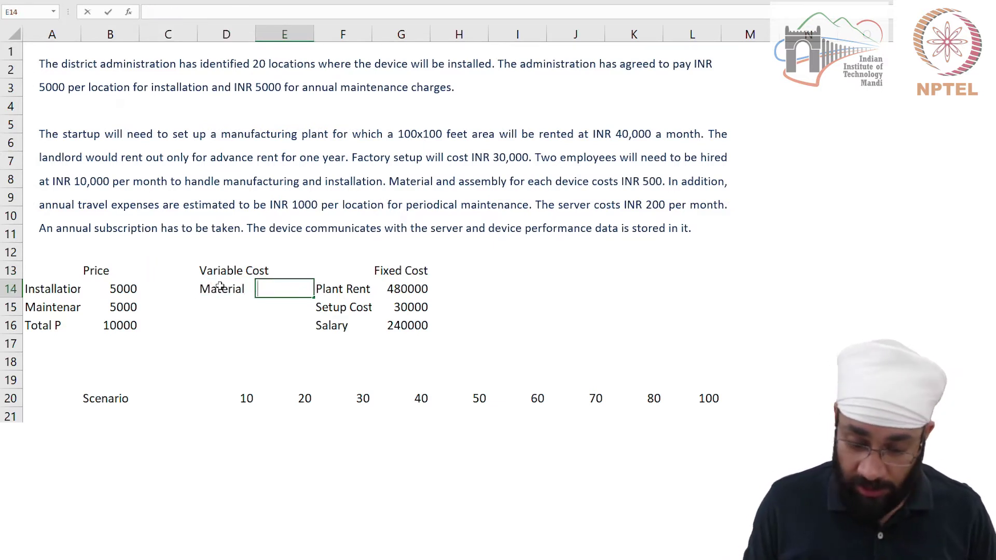
pyautogui.write('500')
pyautogui.press('Return')
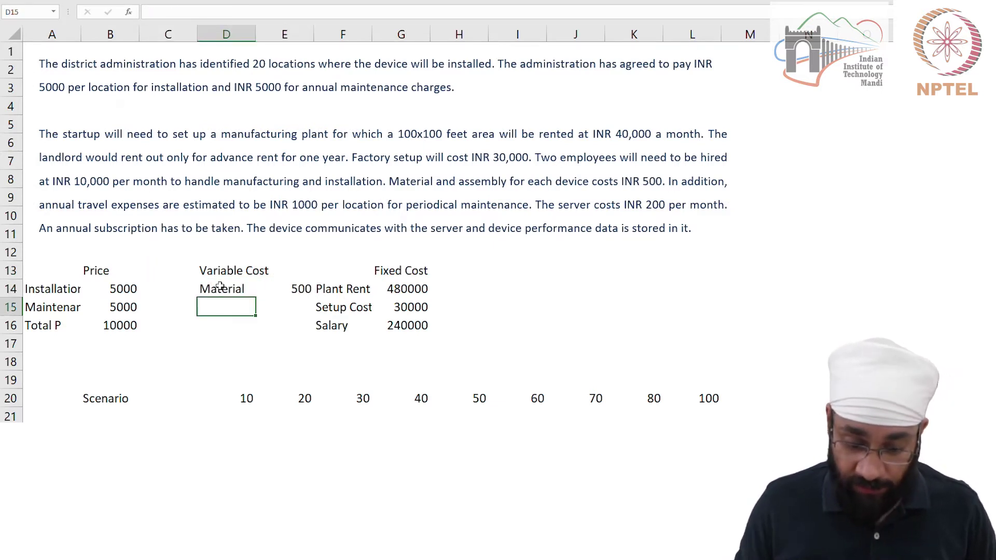
# - Move the Fixed Cost block with its labels from F13:G16 to H13:I16
pyautogui.click(343, 272)
pyautogui.hotkey('shift', 'Right')
pyautogui.hotkey('shift', 'Down')
pyautogui.hotkey('shift', 'Down')
pyautogui.hotkey('shift', 'Down')
pyautogui.hotkey('ctrl', 'c')
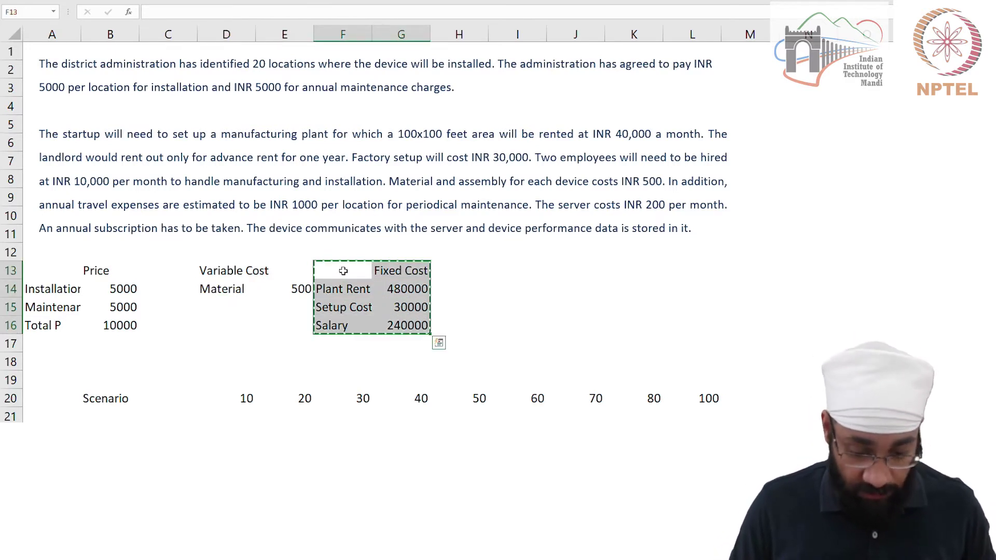
pyautogui.press('Right')
pyautogui.press('Right')
pyautogui.hotkey('ctrl', 'v')
pyautogui.press('Left')
pyautogui.press('Left')
pyautogui.press('Left')
pyautogui.press('Left')
pyautogui.press('Down')
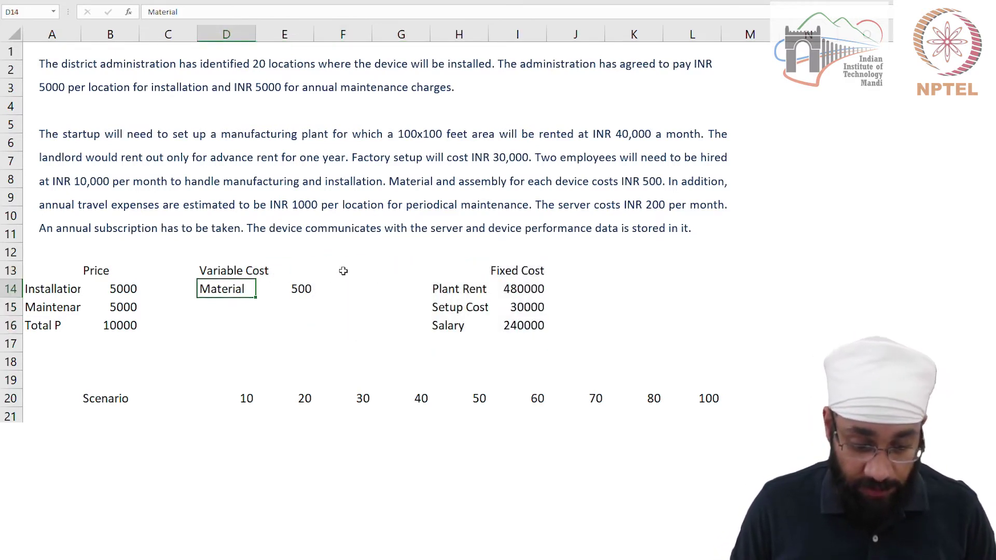
# - Enter Maintenance exp in D15 under Material, with the per-location travel expense of 1000 in E15
pyautogui.press('Down')
pyautogui.click(677, 177)
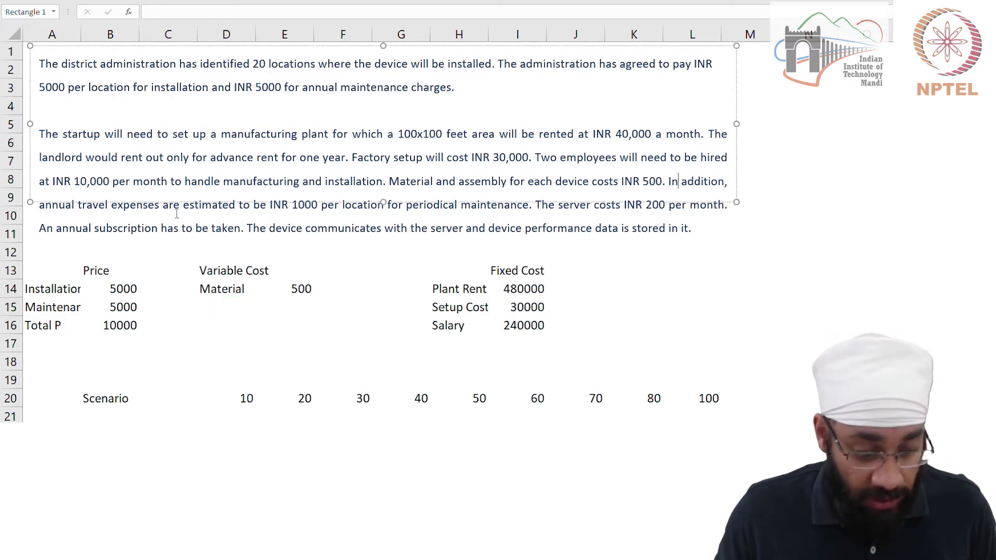
pyautogui.moveTo(120, 198); pyautogui.dragTo(488, 204)
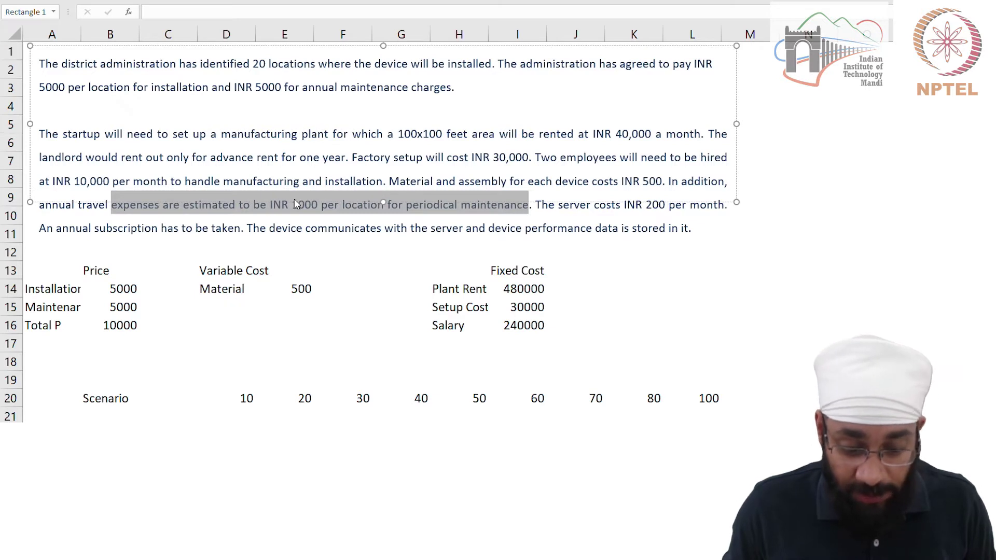
pyautogui.click(223, 303)
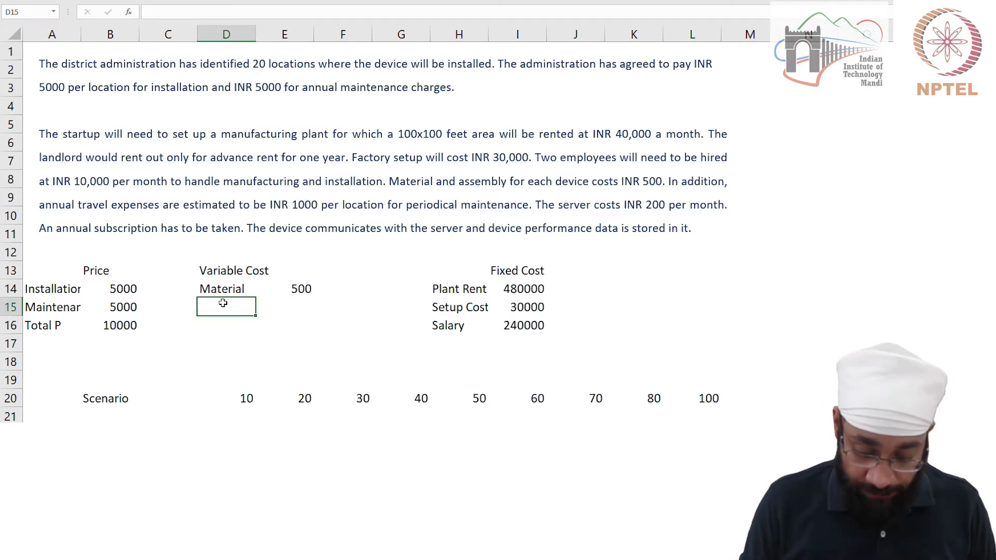
pyautogui.write('Ma')
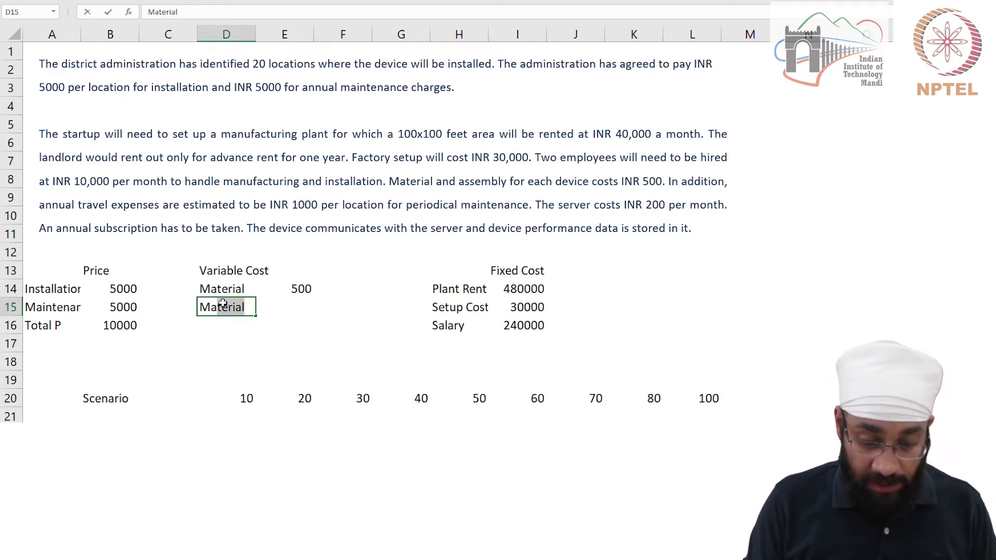
pyautogui.write('intenance c')
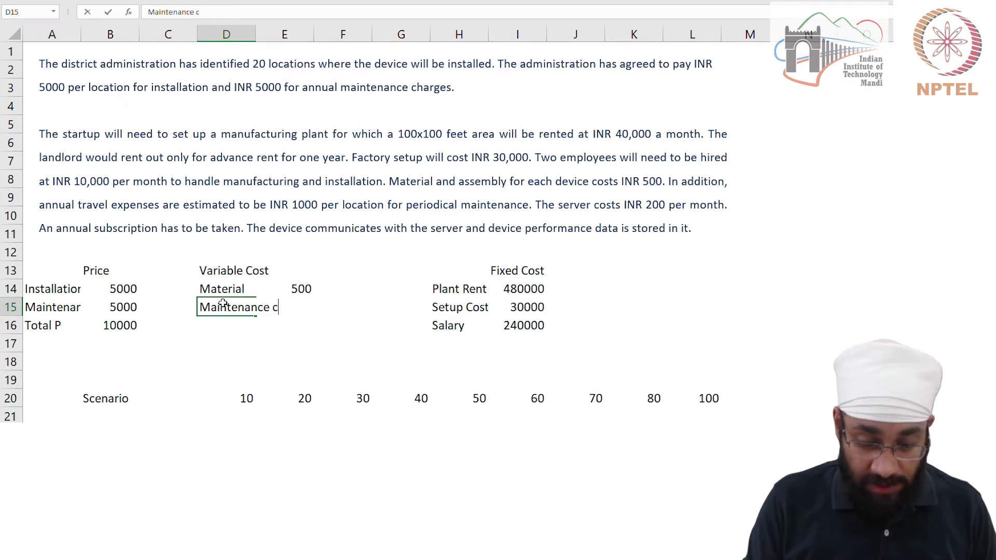
pyautogui.press('BackSpace')
pyautogui.write('exp')
pyautogui.press('Tab')
pyautogui.write('1000')
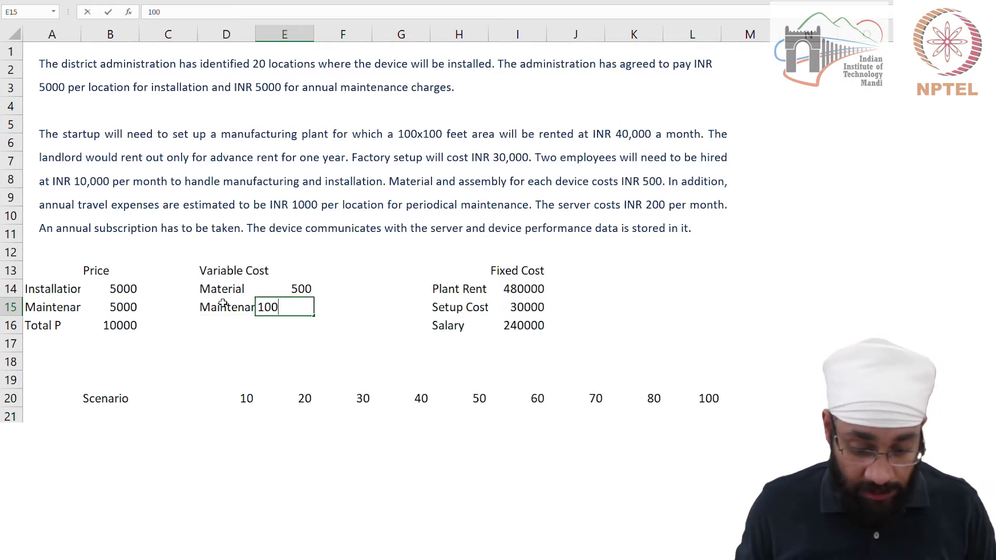
pyautogui.press('Return')
# - Review the Material and Maintenance exp entries against the travel expense sentence in the problem text
pyautogui.press('Up')
pyautogui.press('Up')
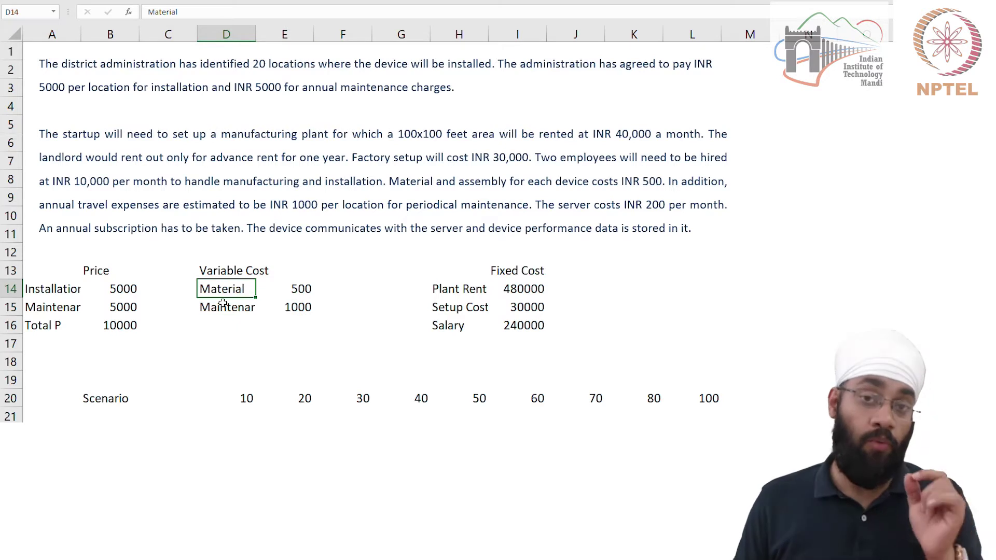
pyautogui.press('Right')
pyautogui.hotkey('shift', 'Down')
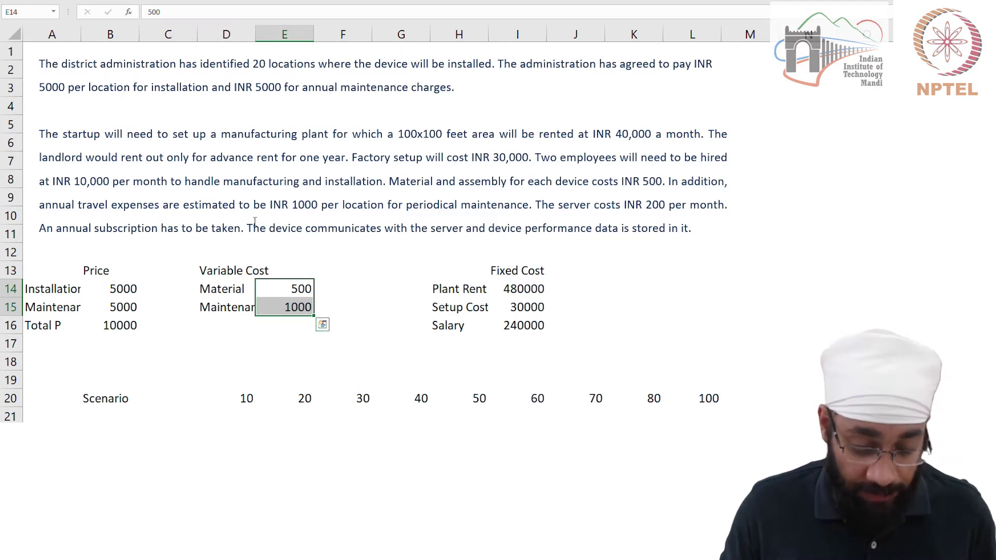
pyautogui.click(279, 199)
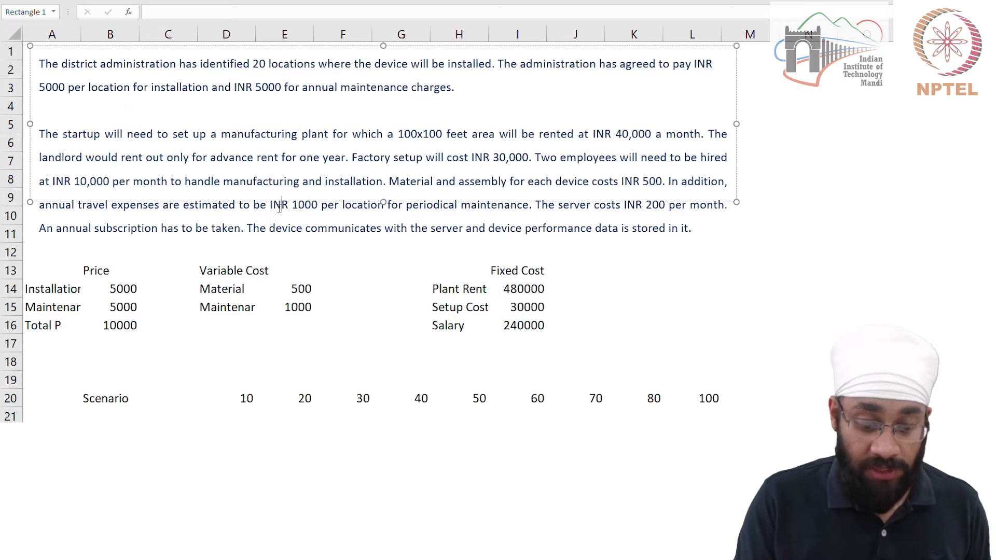
pyautogui.click(238, 305)
pyautogui.doubleClick(238, 306)
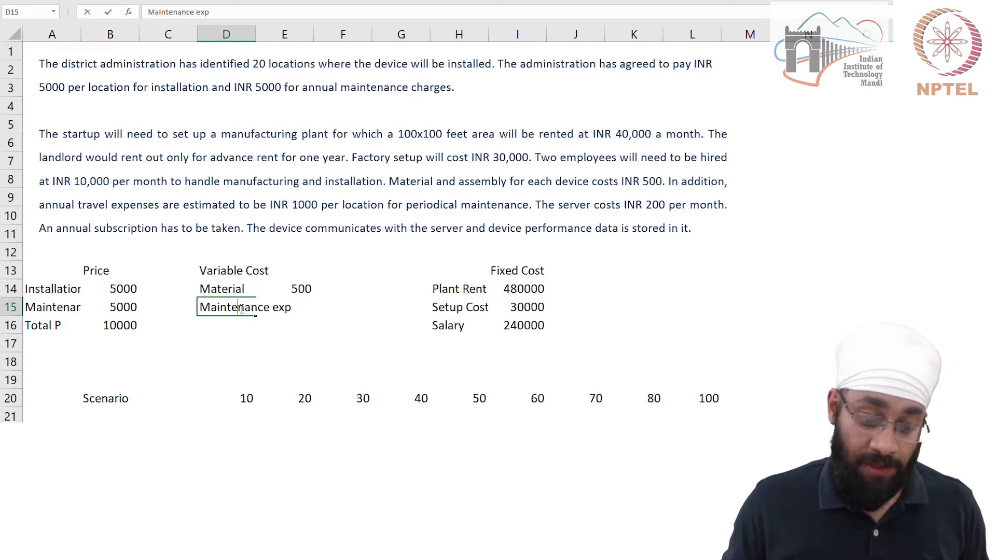
pyautogui.click(300, 291)
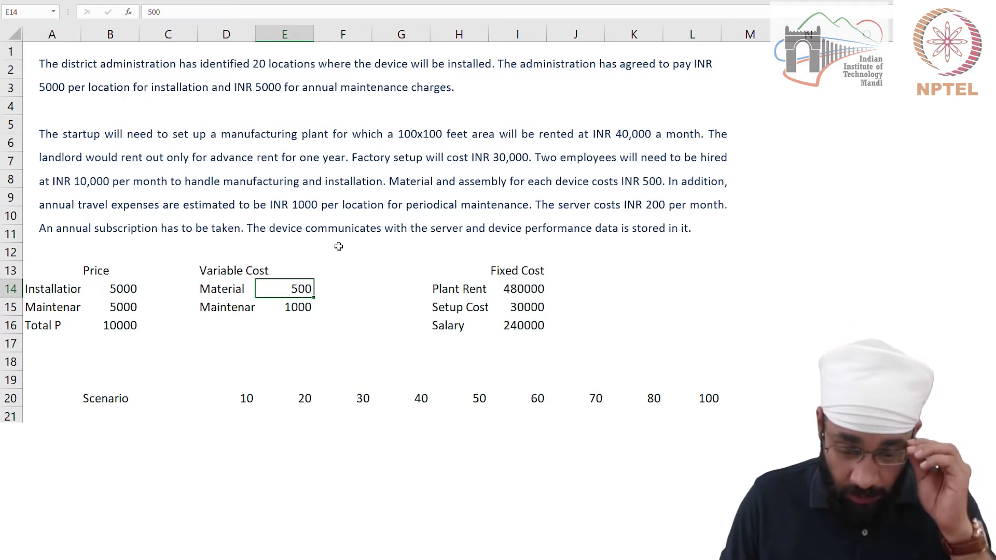
# - Add Server to the Fixed Cost list in H17 and calculate its annual subscription in I17 as 200*12
pyautogui.moveTo(538, 208); pyautogui.dragTo(719, 197)
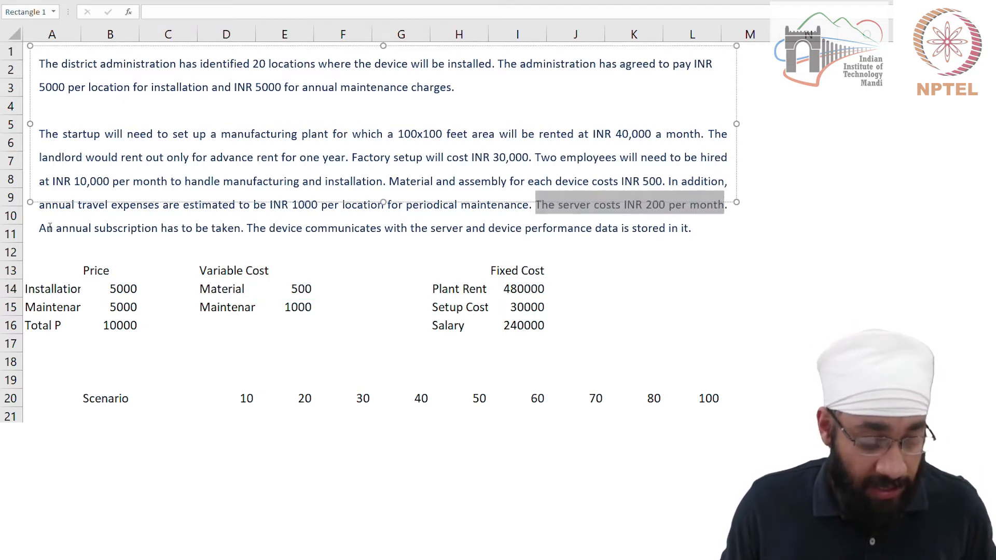
pyautogui.moveTo(40, 228); pyautogui.dragTo(242, 230)
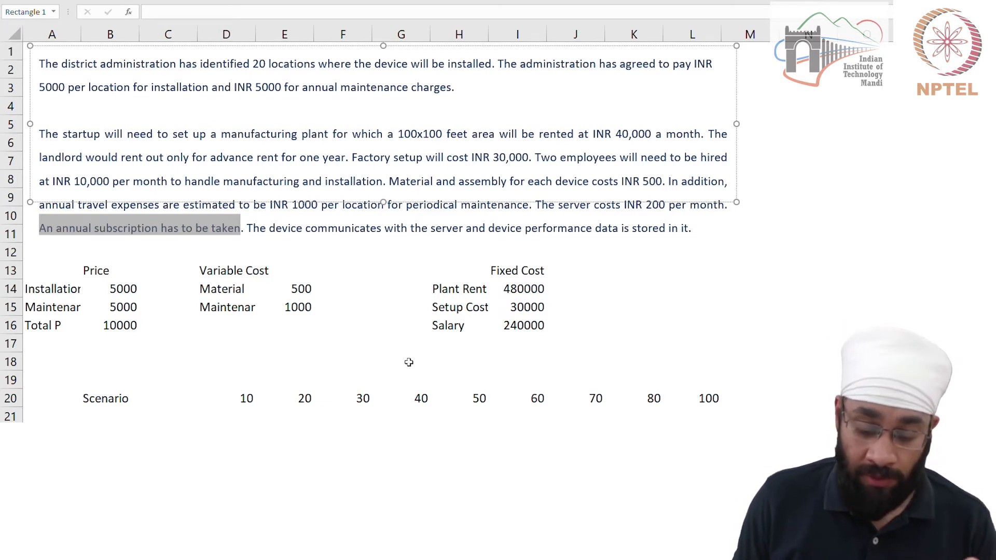
pyautogui.click(448, 344)
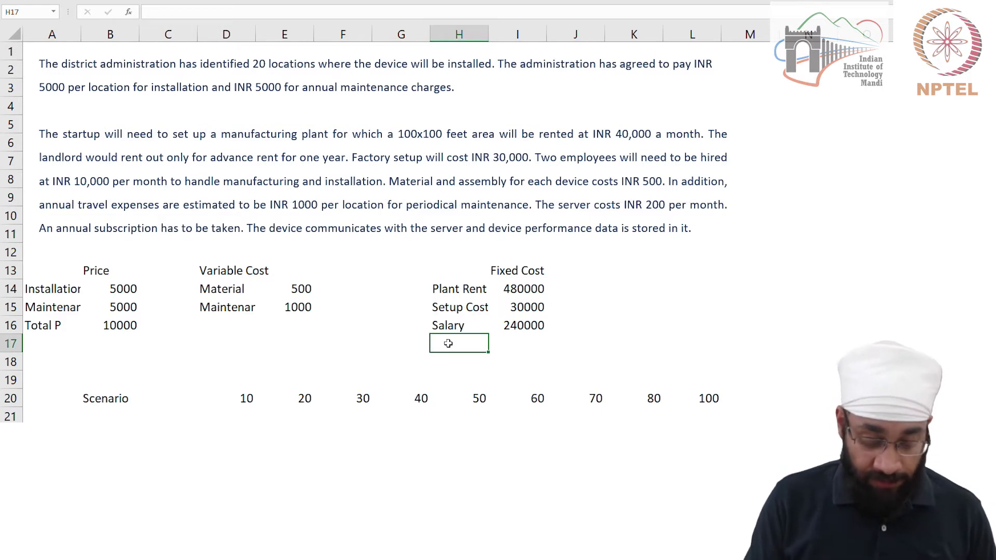
pyautogui.doubleClick(448, 343)
pyautogui.write('Server')
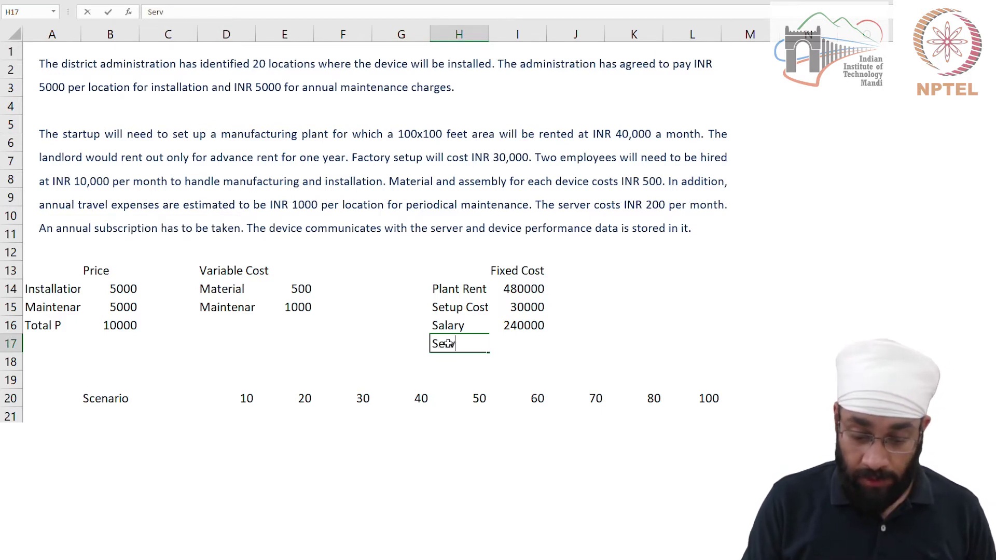
pyautogui.press('Tab')
pyautogui.write('+200*12')
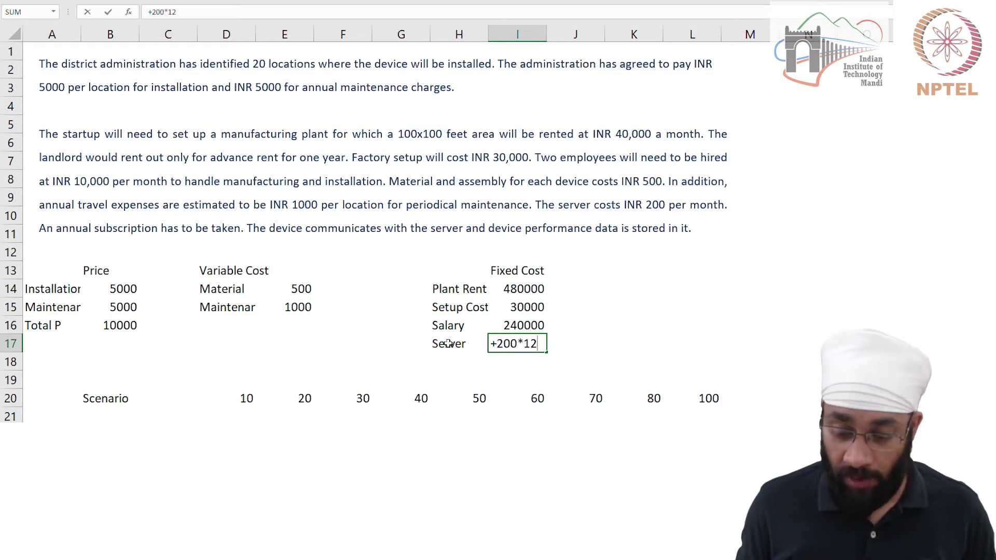
pyautogui.press('Return')
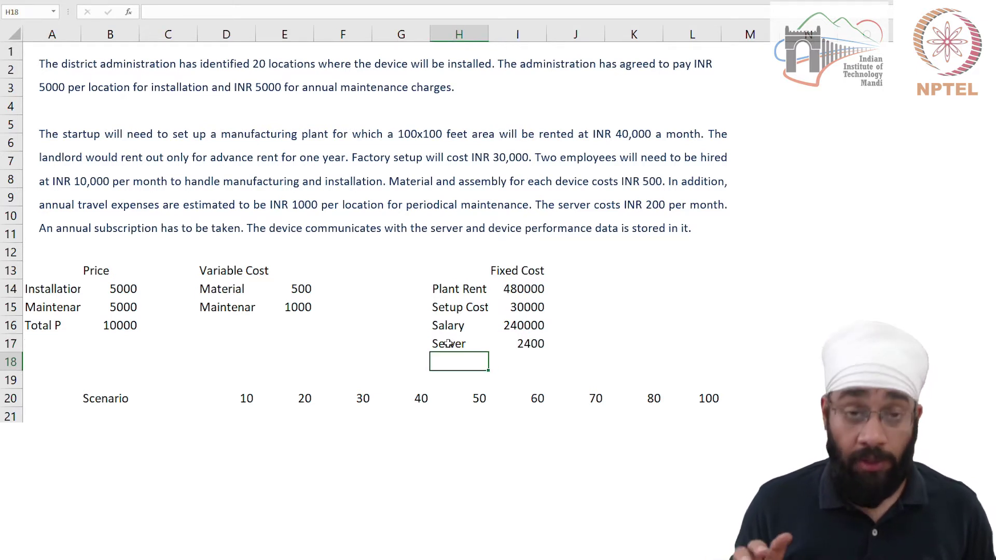
pyautogui.press('Up')
pyautogui.press('Right')
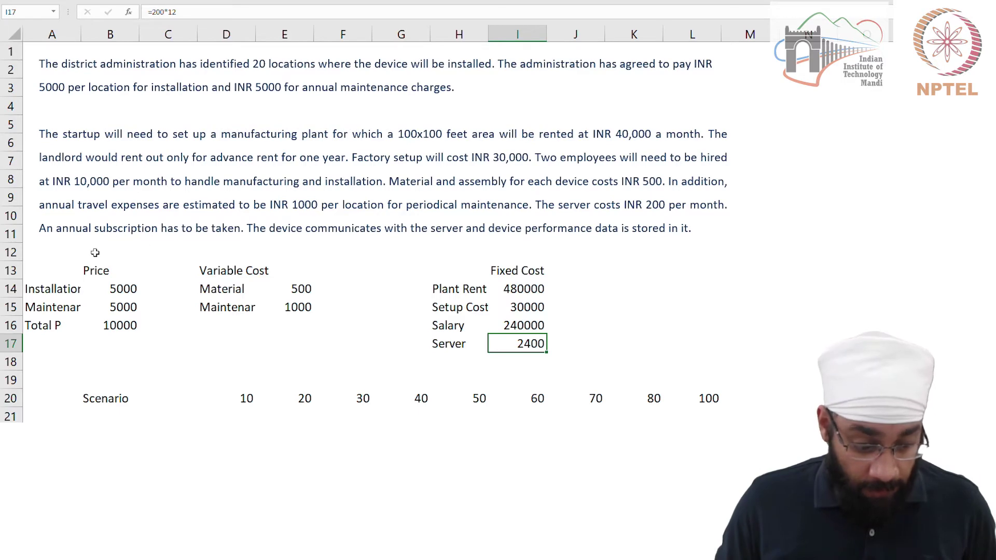
# - Label D16 as VC per unit, directly below the variable cost items
pyautogui.scroll(-3, 75, 278)
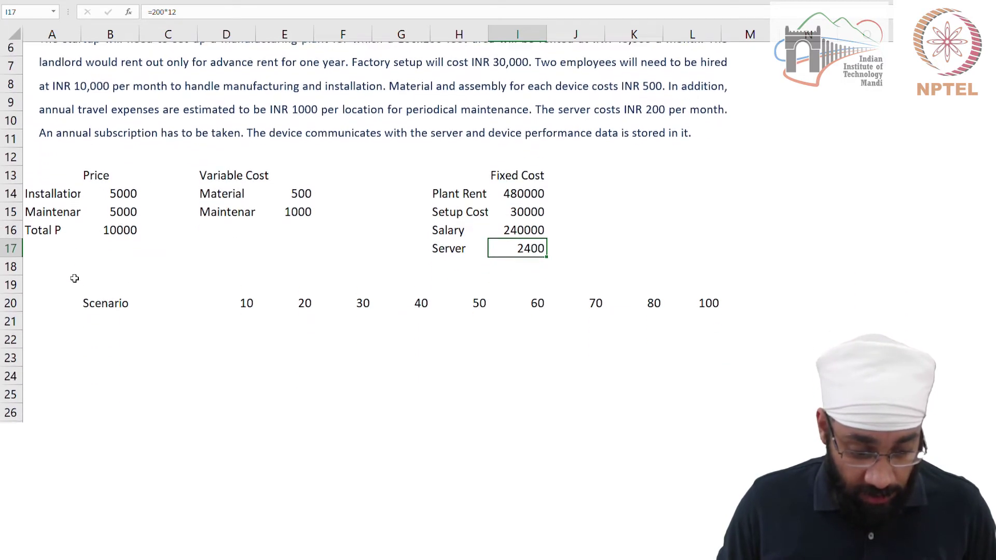
pyautogui.scroll(-1, 244, 242)
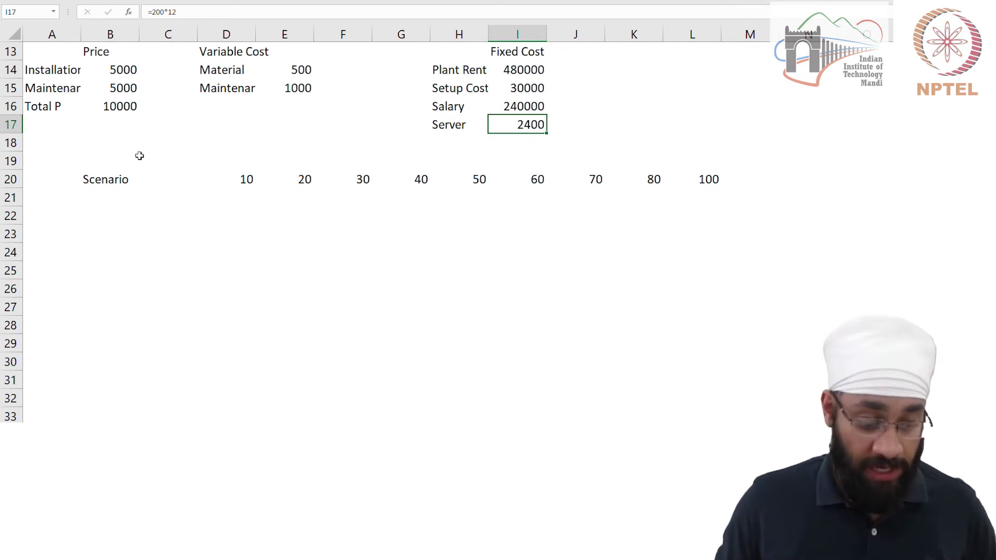
pyautogui.click(117, 175)
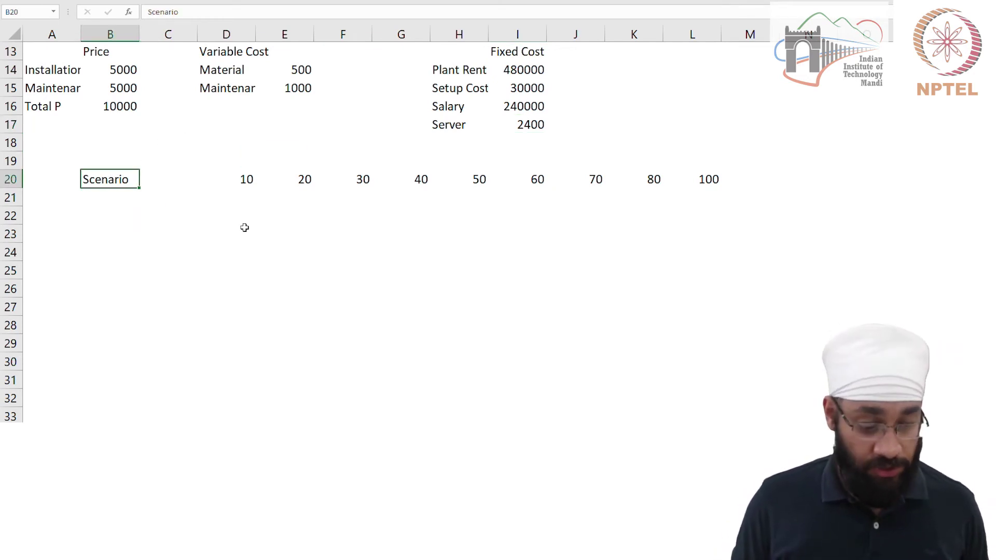
pyautogui.press('Up')
pyautogui.press('Up')
pyautogui.press('Up')
pyautogui.press('Left')
pyautogui.press('Right')
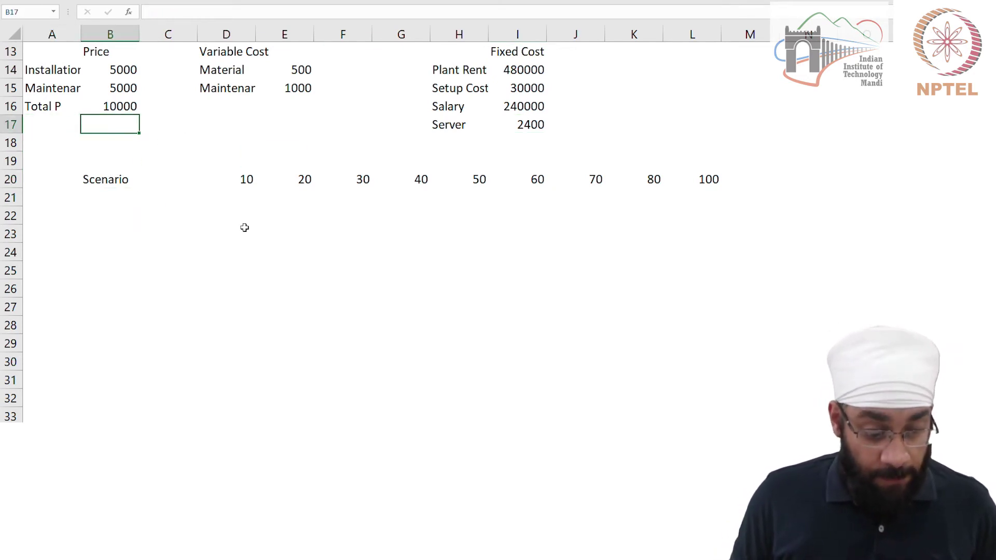
pyautogui.press('Left')
pyautogui.press('Up')
pyautogui.press('Right')
pyautogui.press('Right')
pyautogui.press('Right')
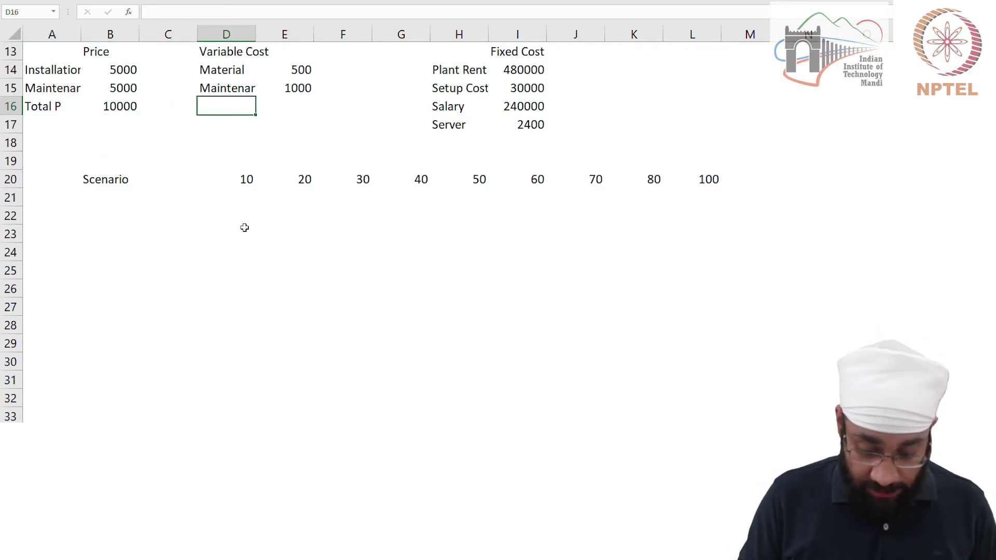
pyautogui.write('VC')
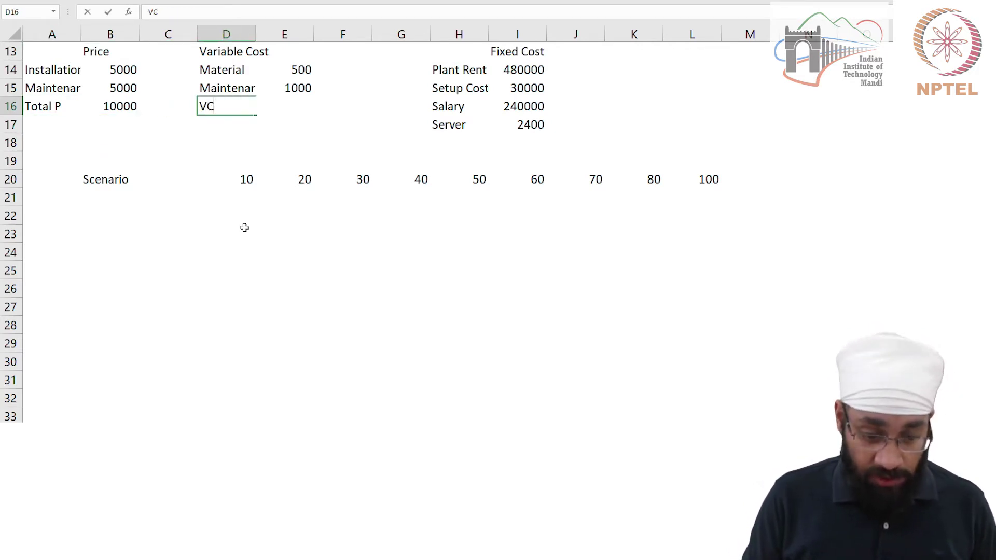
pyautogui.write(' per unit')
# - Calculate the variable cost per unit in E16 by adding E15 and E14
pyautogui.press('Tab')
pyautogui.write('+')
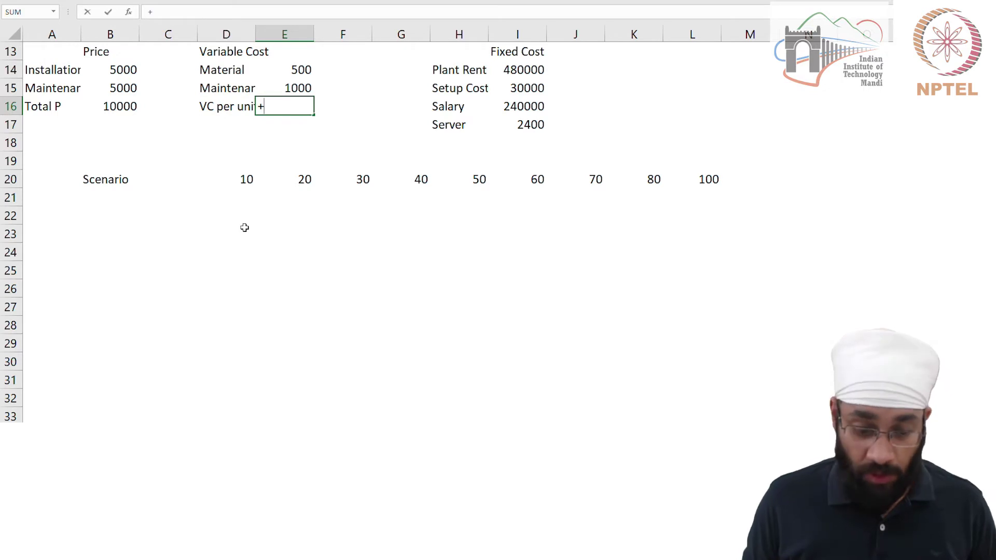
pyautogui.press('Up')
pyautogui.write('+')
pyautogui.press('Up')
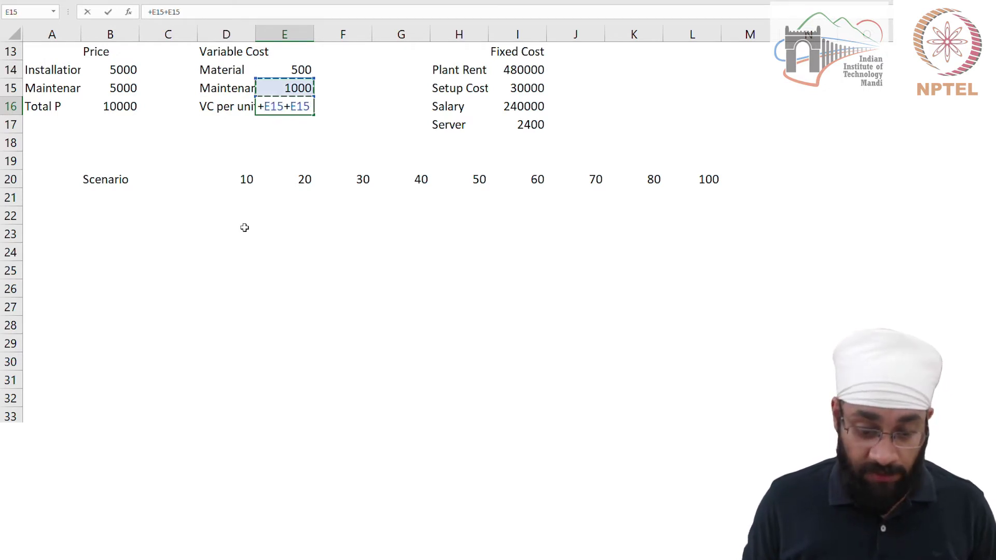
pyautogui.press('Up')
pyautogui.press('Return')
# - Label H18 as Total FC, directly below the Server row
pyautogui.press('Left')
pyautogui.press('Right')
pyautogui.press('Right')
pyautogui.press('Right')
pyautogui.press('Right')
pyautogui.press('Down')
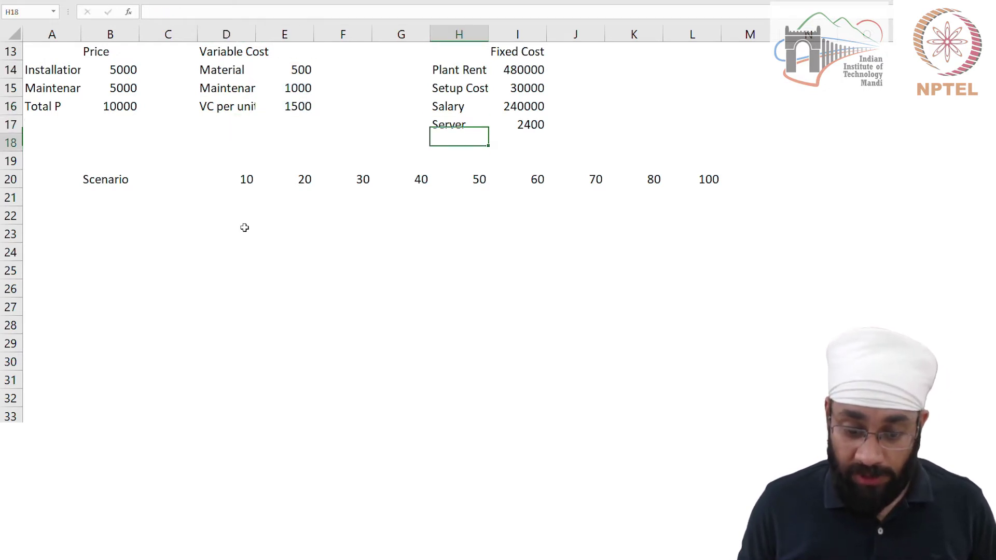
pyautogui.write('Total FC')
# - Sum the four fixed costs I14:I17 in I18
pyautogui.press('Tab')
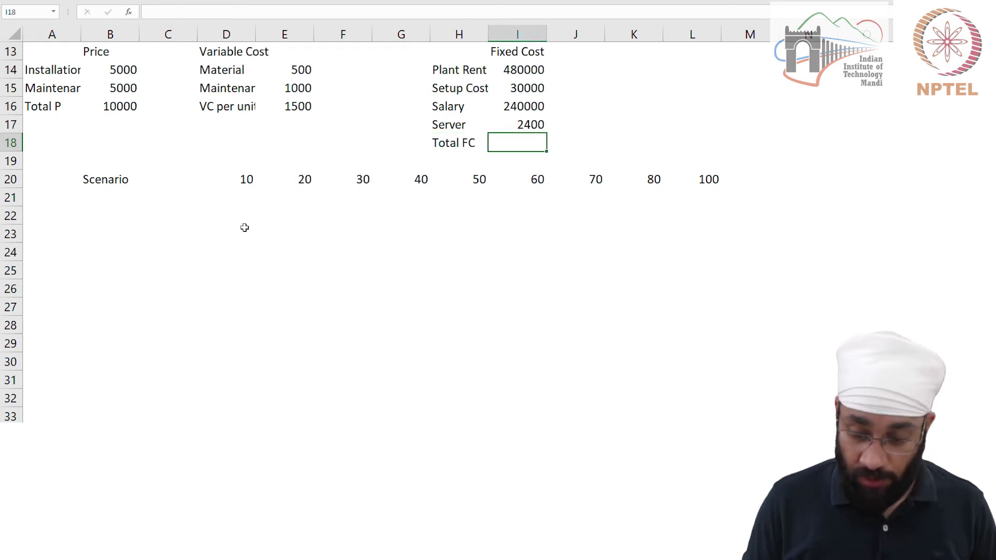
pyautogui.write('+sum(')
pyautogui.press('Up')
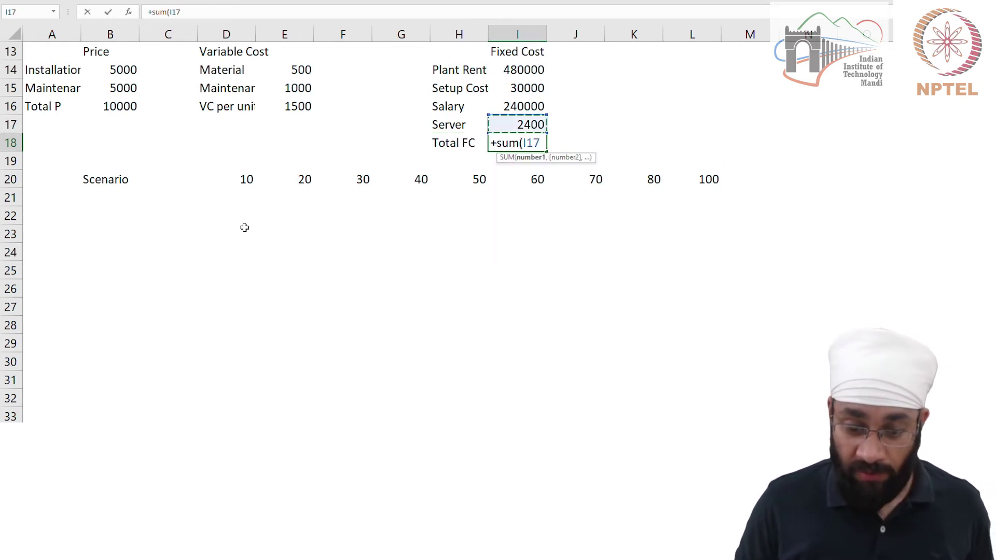
pyautogui.hotkey('shift', 'Up')
pyautogui.hotkey('shift', 'Up')
pyautogui.hotkey('shift', 'Up')
pyautogui.press('Return')
# - Make the Total FC label and its amount in H18:I18 bold
pyautogui.press('Up')
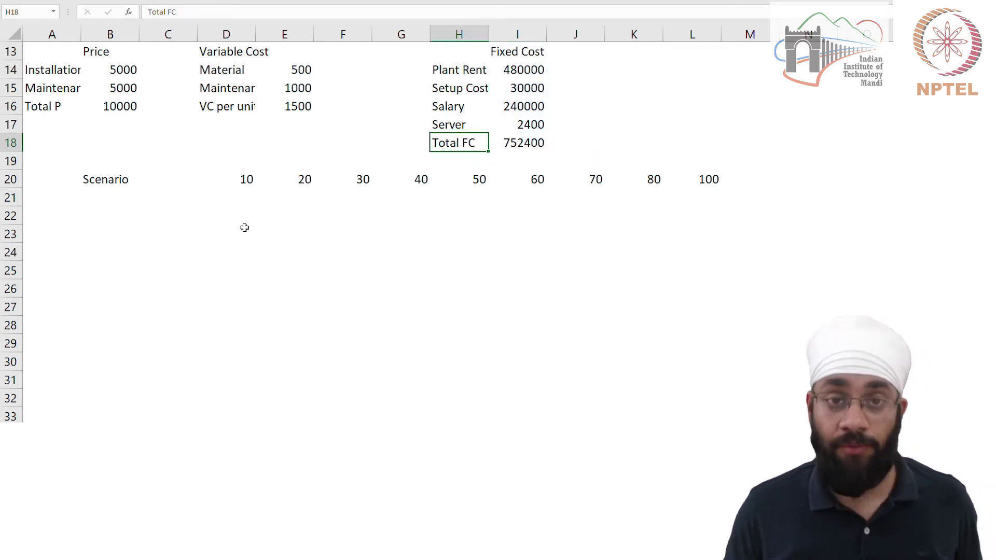
pyautogui.hotkey('shift', 'Right')
pyautogui.hotkey('ctrl', 'b')
# - Make the VC per unit label and its amount in D16:E16 bold
pyautogui.press('Up')
pyautogui.press('Left')
pyautogui.press('Left')
pyautogui.press('Left')
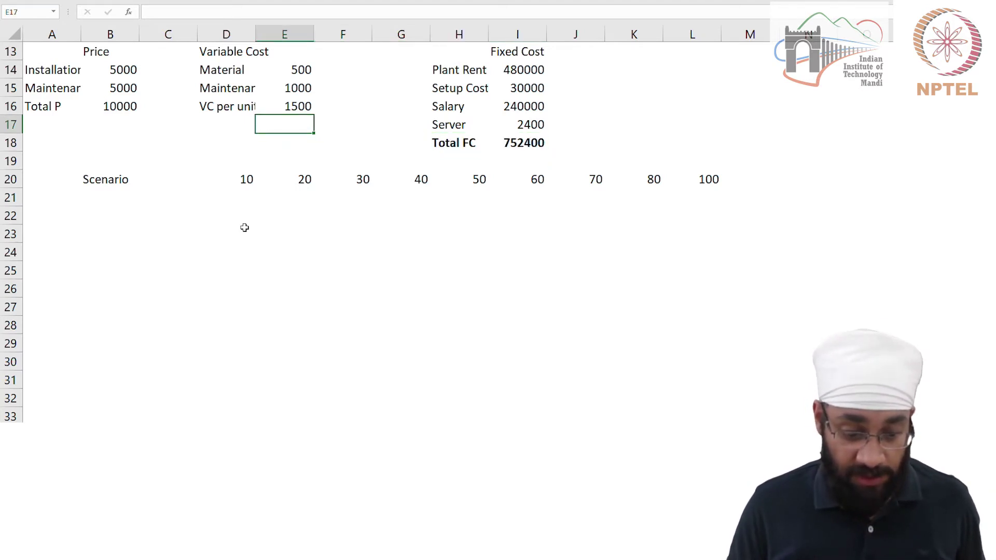
pyautogui.press('Up')
pyautogui.press('Left')
pyautogui.hotkey('shift', 'Right')
pyautogui.hotkey('ctrl', 'b')
# - Make the Total P label and its amount in A16:B16 bold
pyautogui.press('Left')
pyautogui.press('Left')
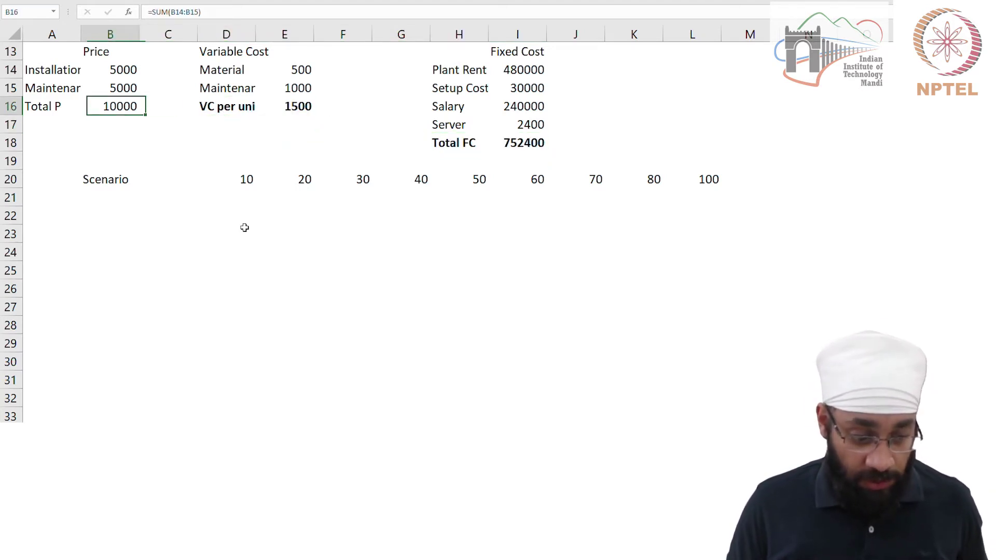
pyautogui.press('Left')
pyautogui.hotkey('shift', 'Right')
pyautogui.hotkey('ctrl', 'b')
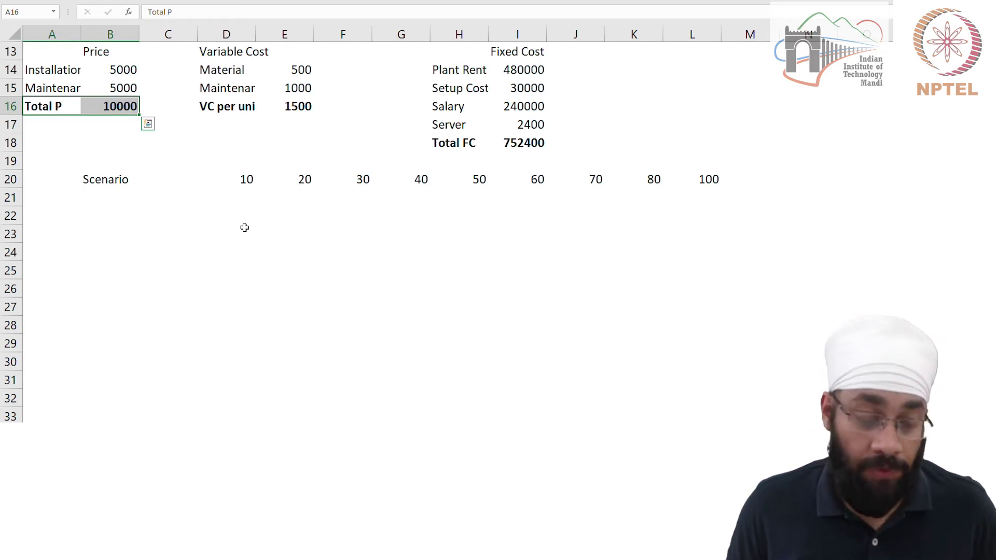
# - Enter the row label Revenue in B22, below the Scenario row
pyautogui.press('Down')
pyautogui.press('Down')
pyautogui.press('Down')
pyautogui.press('Down')
pyautogui.press('Down')
pyautogui.press('Down')
pyautogui.press('Right')
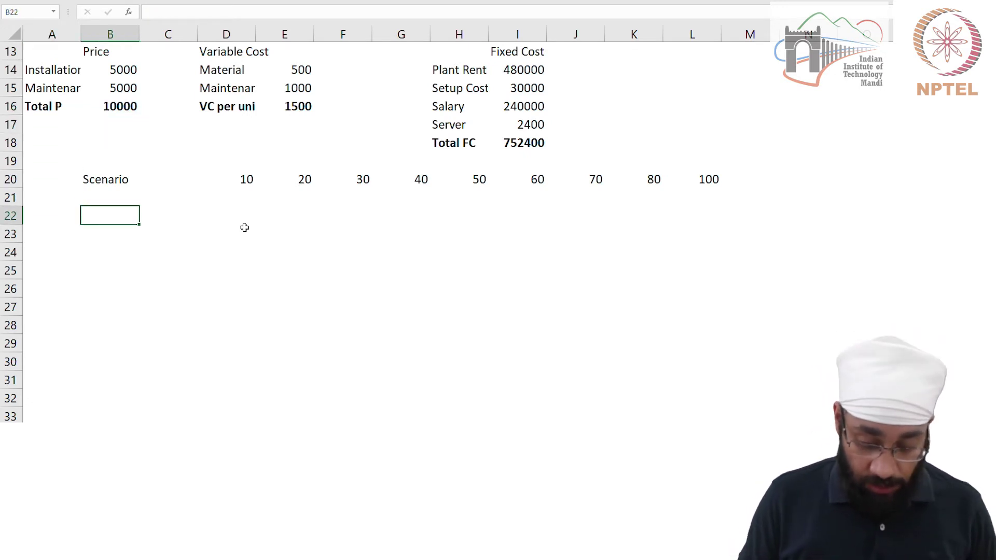
pyautogui.write('Revenue')
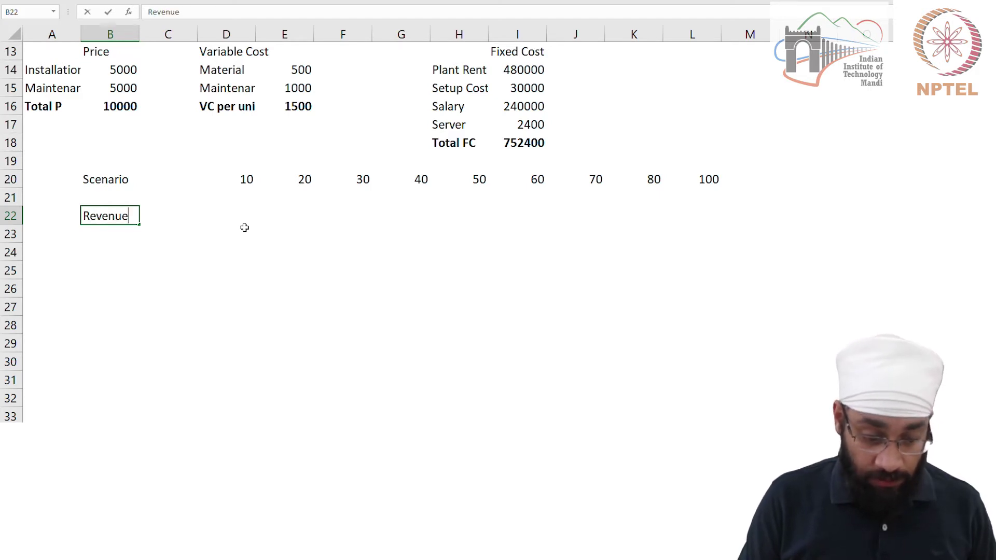
pyautogui.press('Right')
pyautogui.press('Right')
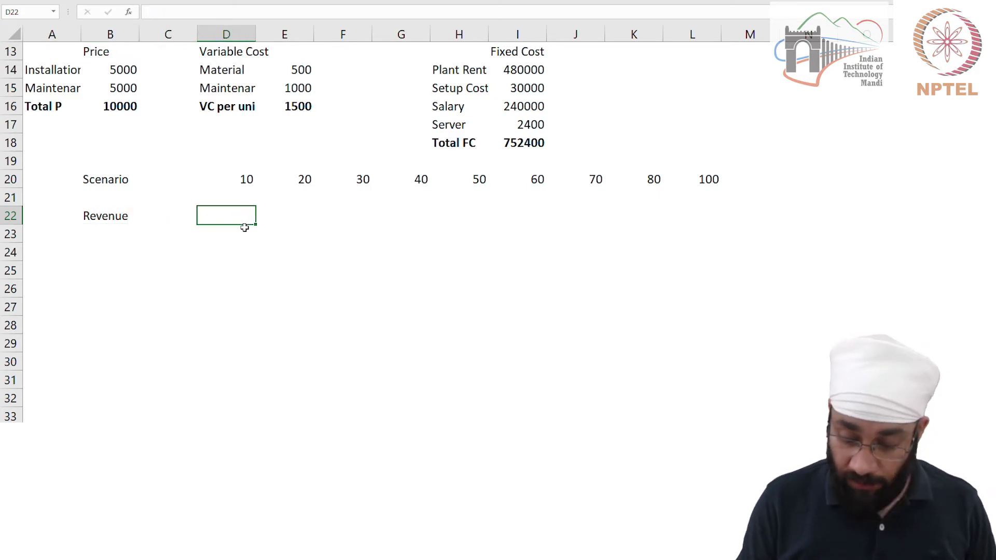
pyautogui.write('=')
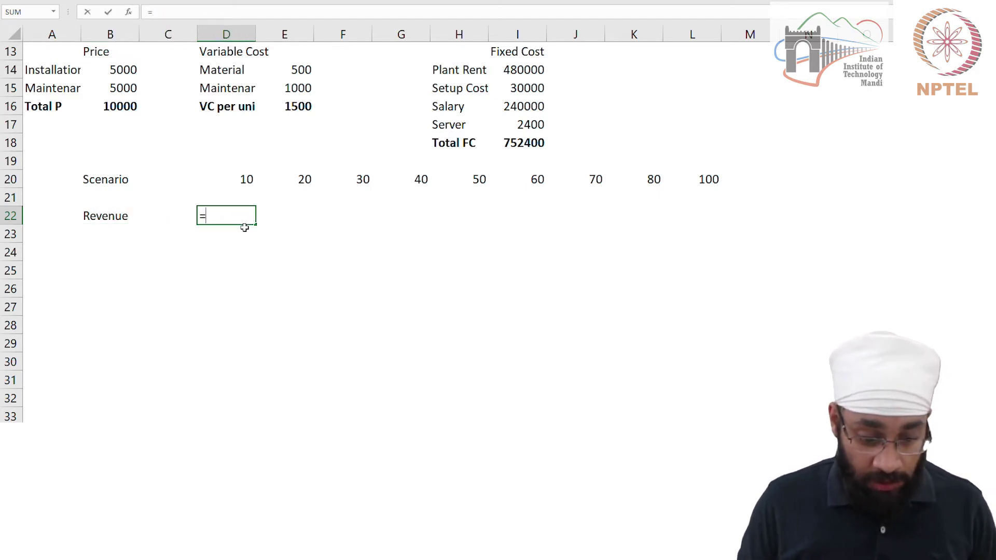
pyautogui.press('Up')
pyautogui.press('Up')
pyautogui.press('Escape')
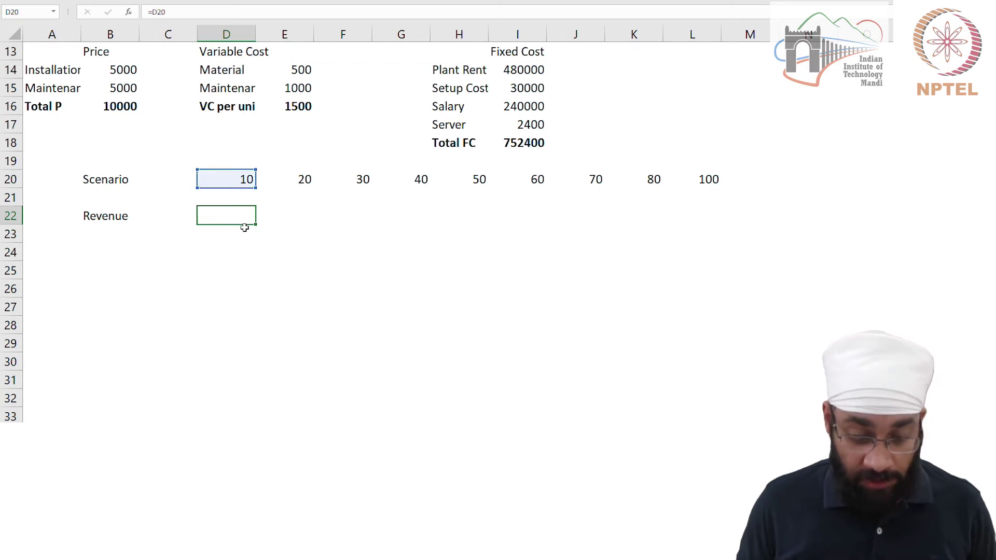
# - Replace the Scenario row label in B20 with No of installations
pyautogui.press('Left')
pyautogui.press('Left')
pyautogui.press('Up')
pyautogui.press('Up')
pyautogui.write('No ')
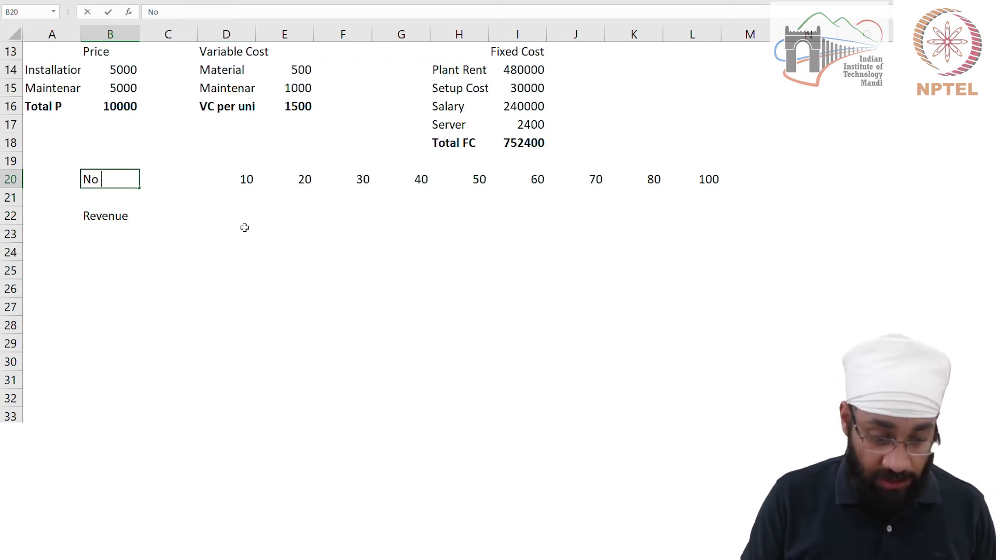
pyautogui.write('of installations')
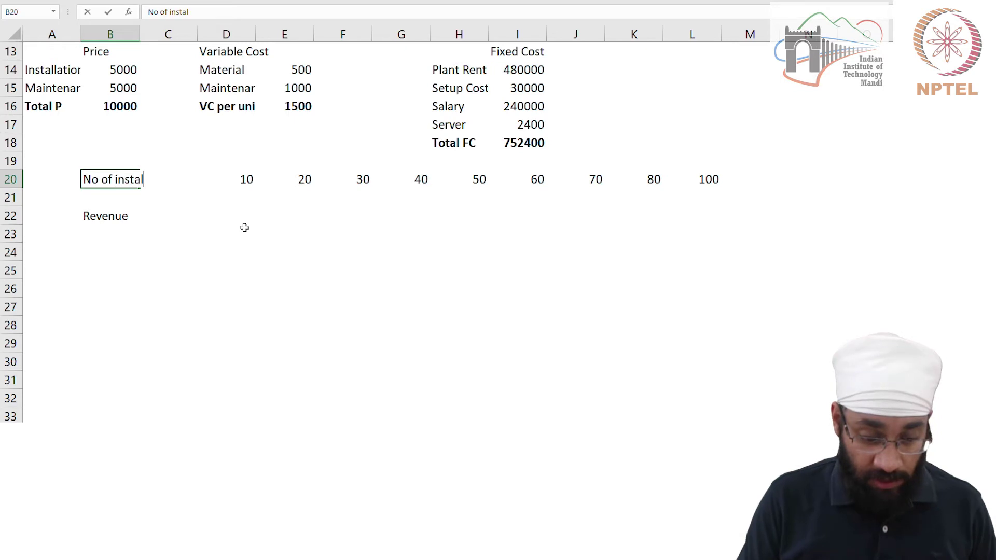
pyautogui.press('Return')
# - Enter the revenue formula =D20*$B$16 in D22, multiplying the first installation count by the fixed Total P reference
pyautogui.press('Up')
pyautogui.press('Right')
pyautogui.press('Right')
pyautogui.press('Right')
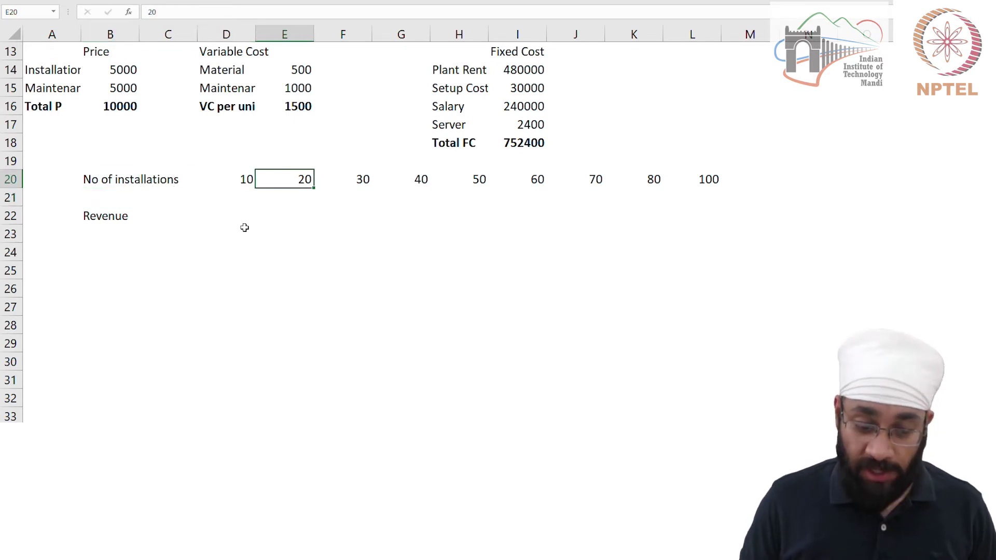
pyautogui.press('Right')
pyautogui.press('Right')
pyautogui.press('Left')
pyautogui.press('Left')
pyautogui.press('Left')
pyautogui.press('Down')
pyautogui.press('Down')
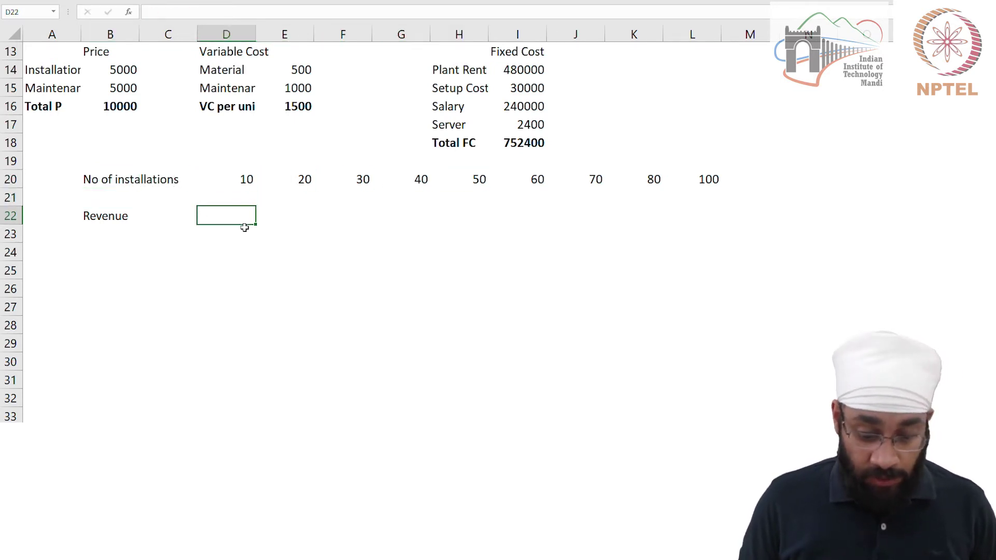
pyautogui.write('=')
pyautogui.press('Up')
pyautogui.press('Up')
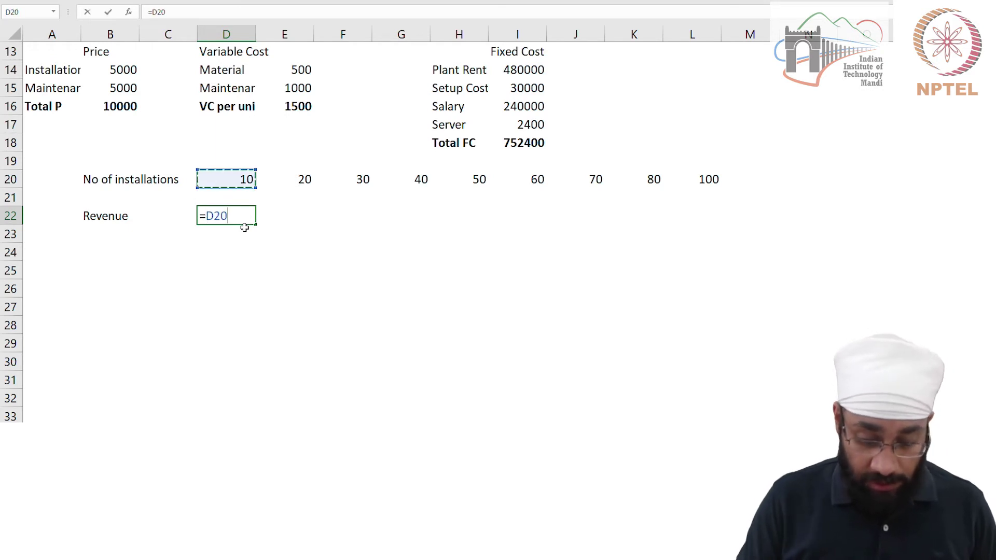
pyautogui.write('*')
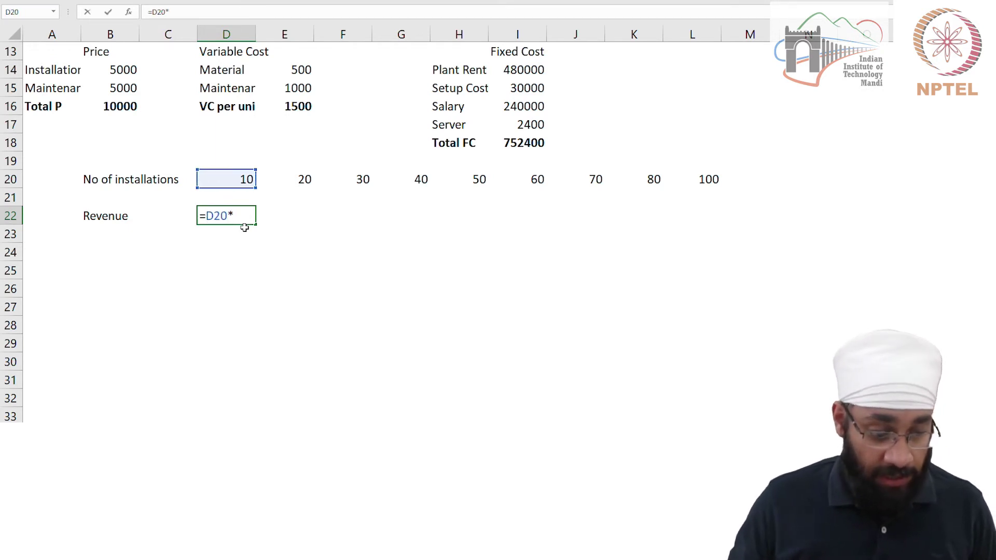
pyautogui.click(122, 106)
pyautogui.press('F4')
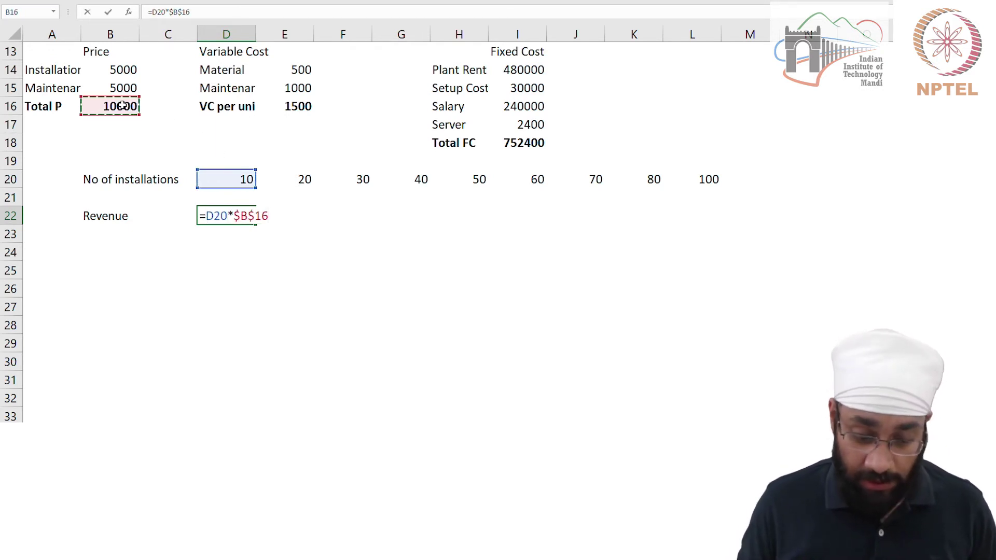
pyautogui.press('Return')
pyautogui.press('Up')
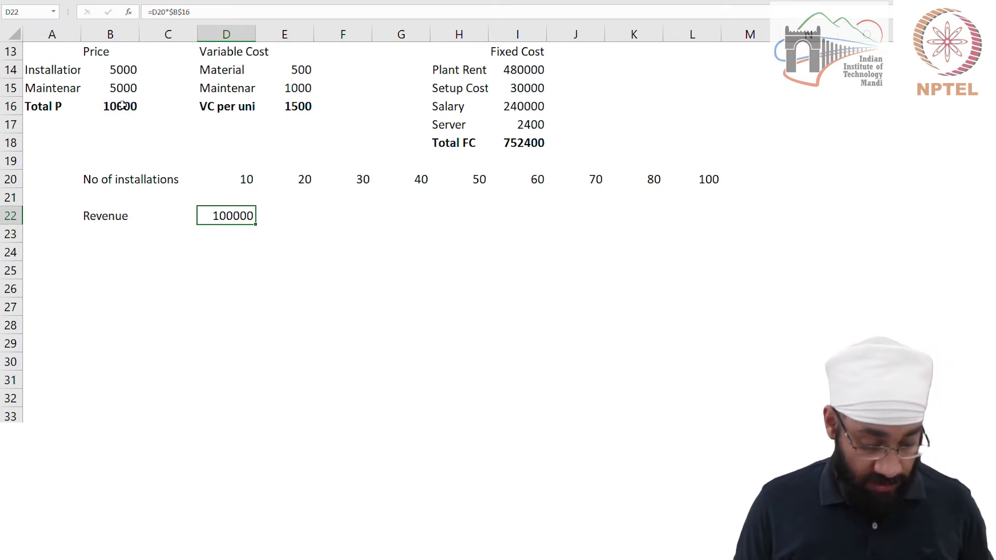
# - Copy the revenue formula from D22 across E22:L22 for the remaining installation counts
pyautogui.hotkey('ctrl', 'c')
pyautogui.press('Right')
pyautogui.hotkey('shift', 'Right')
pyautogui.hotkey('shift', 'Right')
pyautogui.hotkey('shift', 'Right')
pyautogui.hotkey('shift', 'Right')
pyautogui.hotkey('shift', 'Right')
pyautogui.hotkey('shift', 'Right')
pyautogui.hotkey('shift', 'Right')
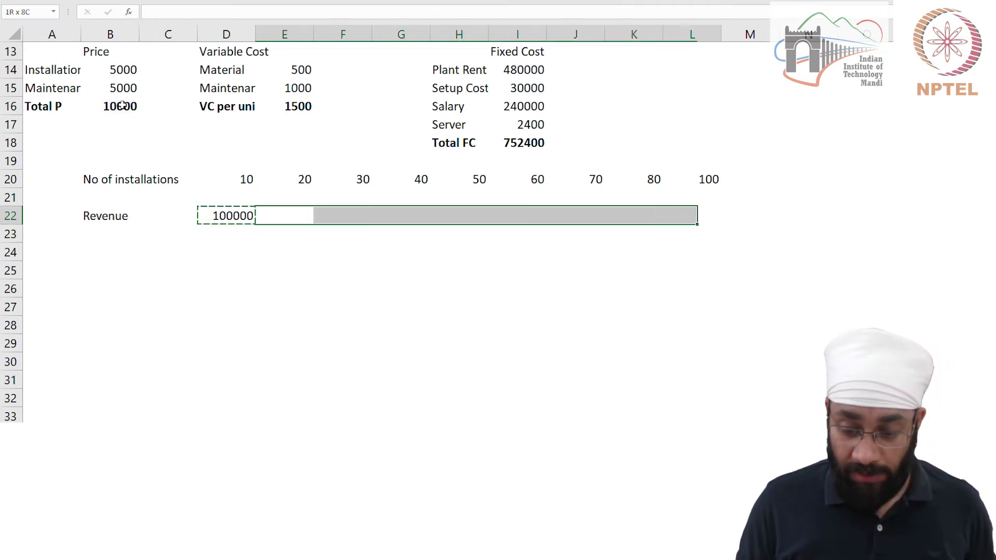
pyautogui.hotkey('ctrl', 'v')
pyautogui.press('Left')
pyautogui.press('Escape')
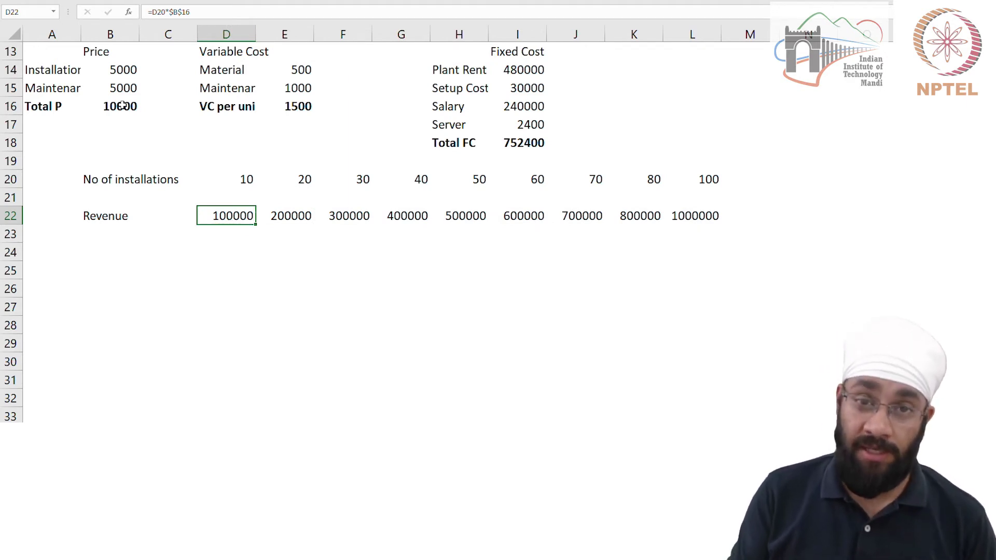
# - Review the Revenue row cell by cell from D22 to L22 across the installation counts
pyautogui.press('Right')
pyautogui.press('Right')
pyautogui.press('Right')
pyautogui.press('Right')
pyautogui.press('Right')
pyautogui.press('Right')
pyautogui.press('Right')
pyautogui.press('Right')
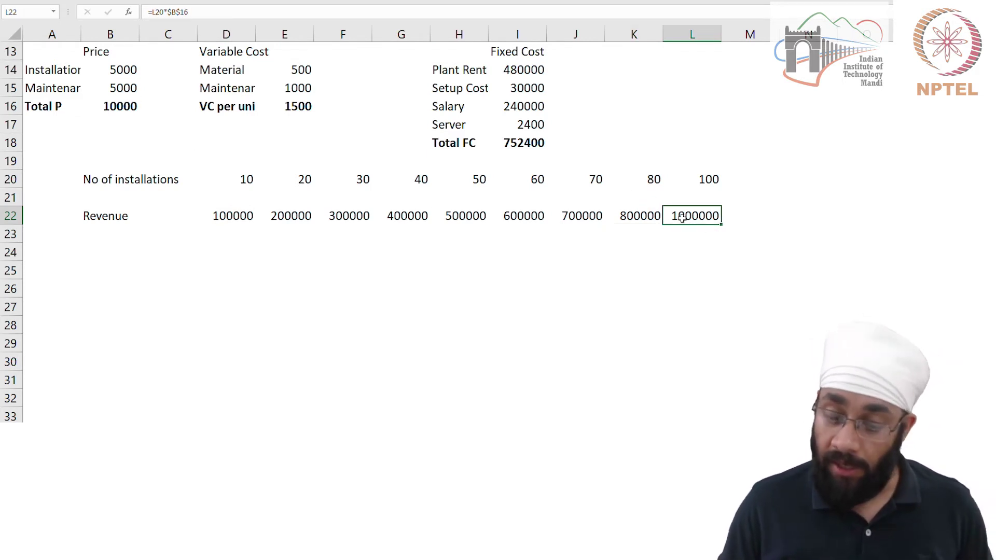
# - Enter the row label Total Cost in B23, directly below Revenue
pyautogui.click(115, 229)
pyautogui.write('Total Cost')
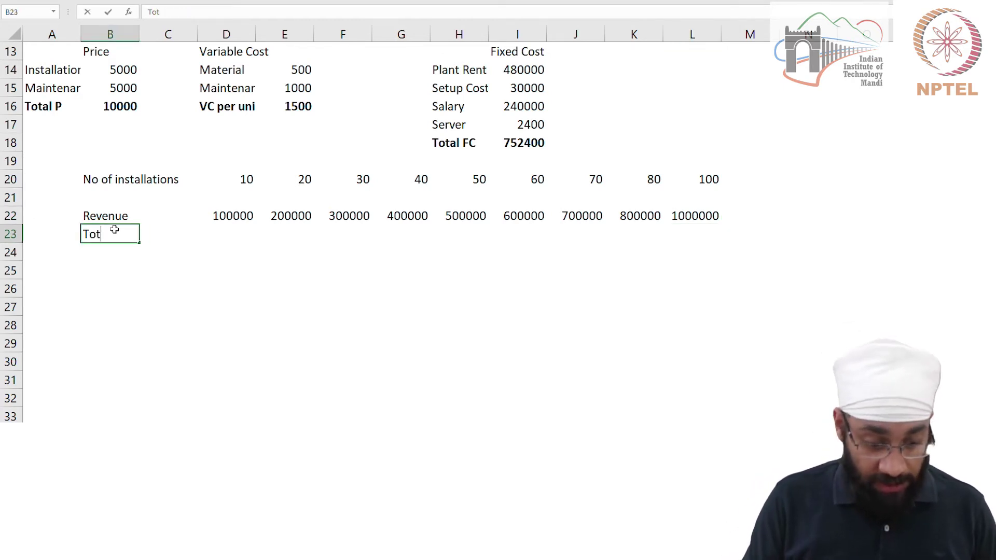
pyautogui.click(114, 230)
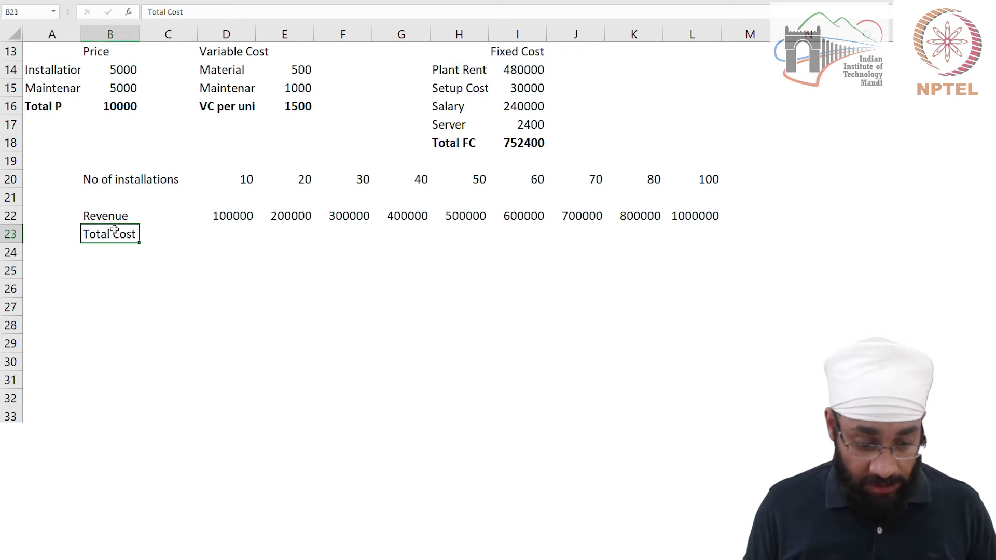
pyautogui.press('Delete')
pyautogui.write('Va')
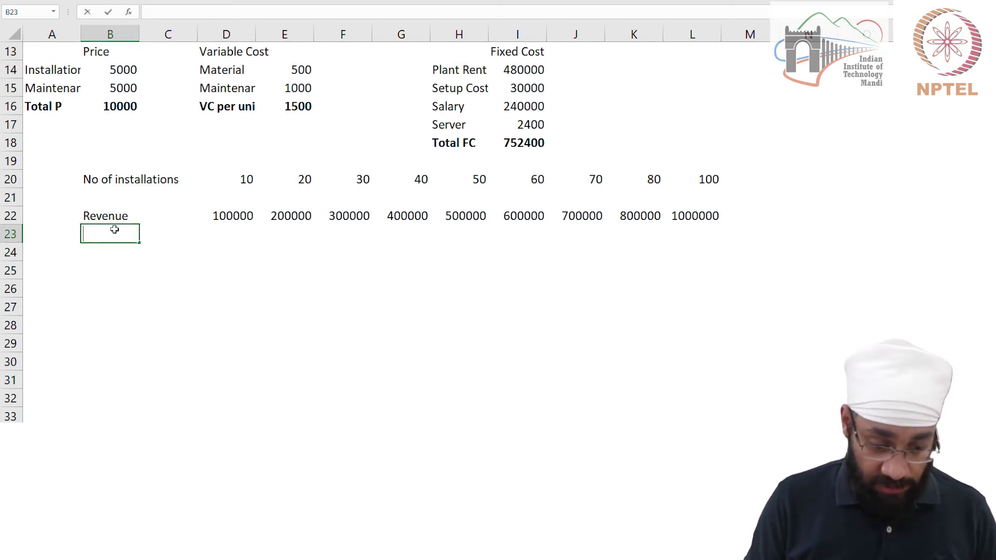
pyautogui.write('Total')
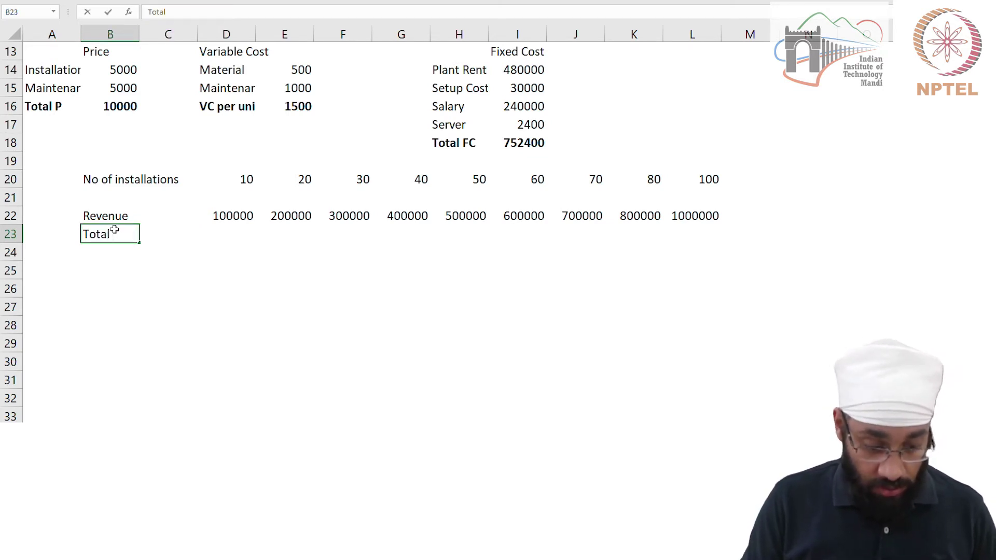
pyautogui.write(' Cost')
pyautogui.press('Return')
# - Enter the row labels Variable Cost in B25 and Fixed Cost in B26
pyautogui.press('Return')
pyautogui.write('VAriabl')
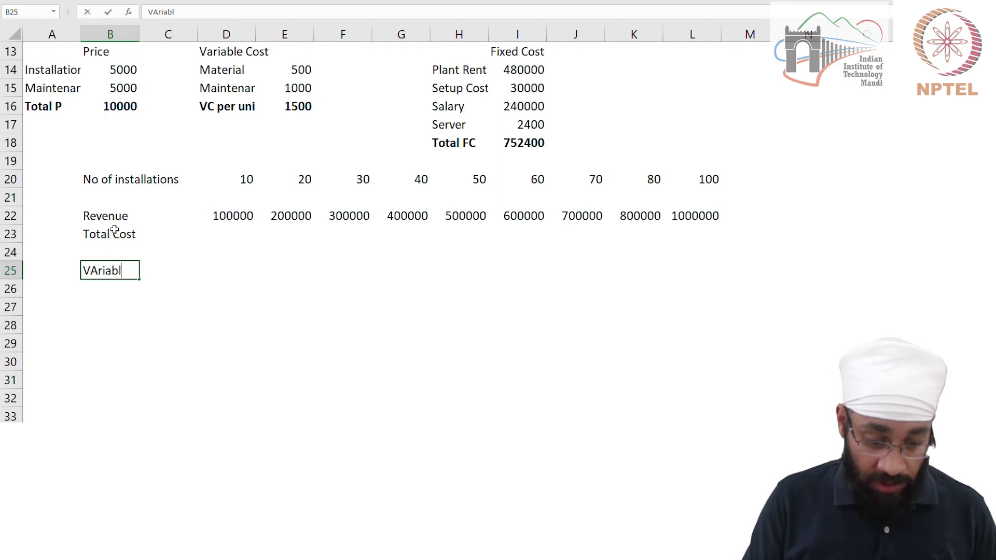
pyautogui.write('e Cstost')
pyautogui.press('Return')
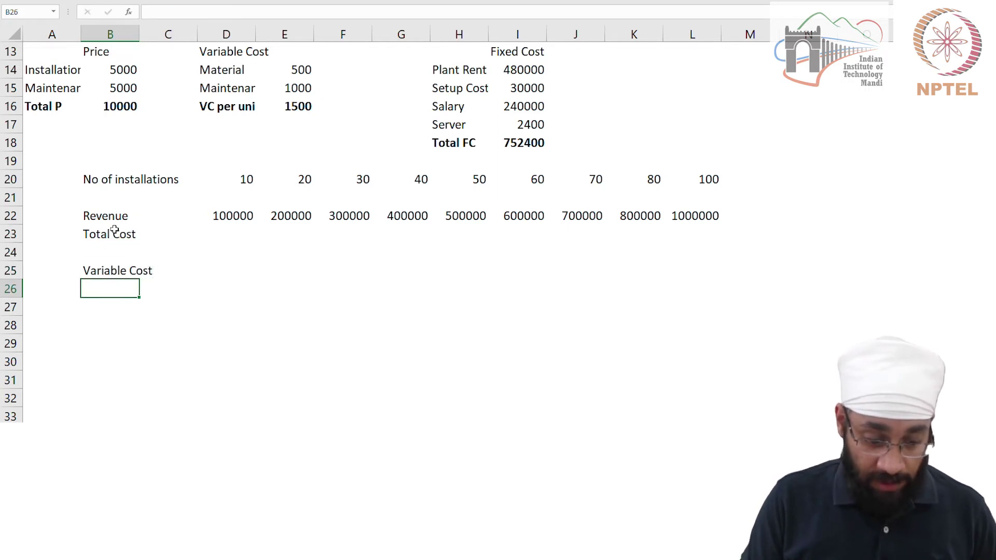
pyautogui.write('Fixed Cost')
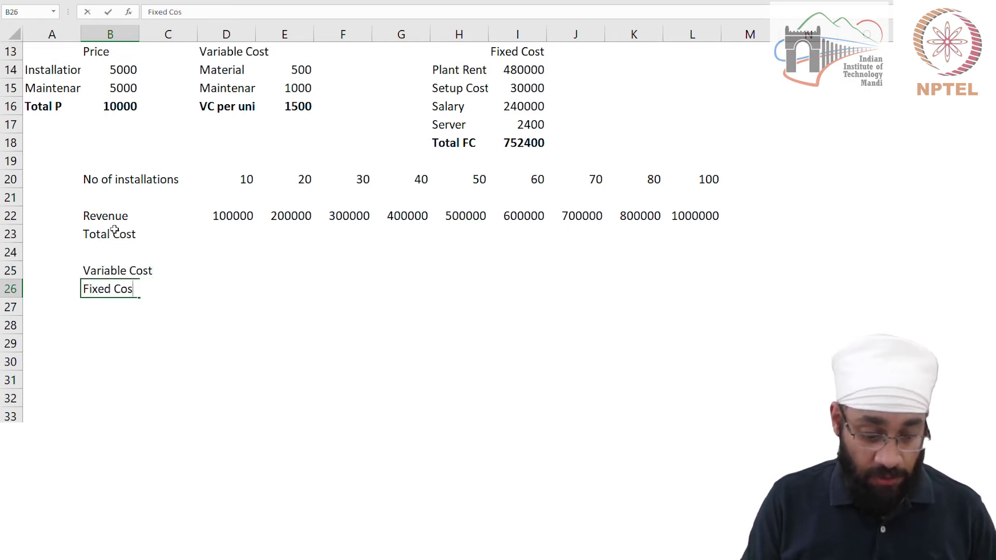
pyautogui.press('Tab')
# - Enter the variable cost formula =D20*$E$16 in D25, using a fixed reference to the VC per unit amount
pyautogui.press('Up')
pyautogui.press('Right')
pyautogui.write('=')
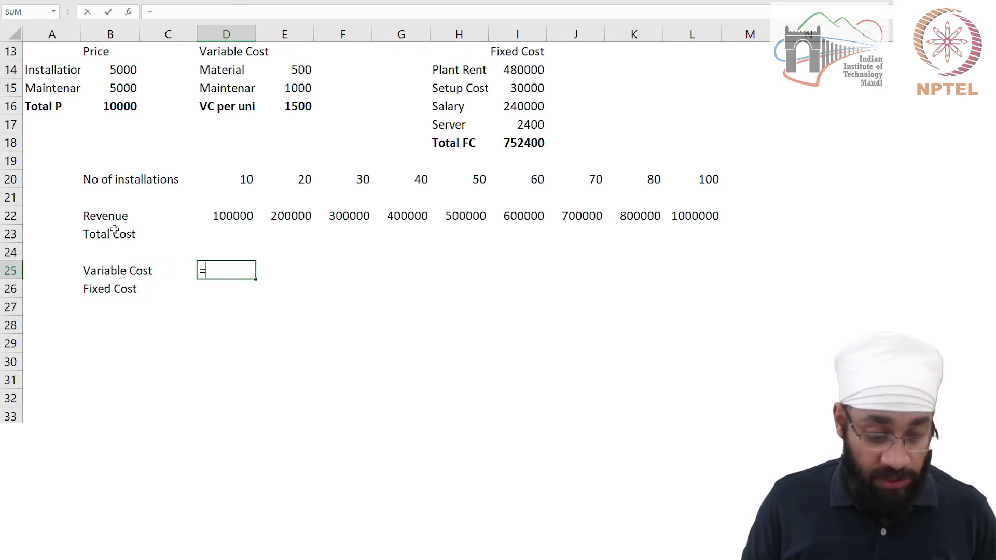
pyautogui.press('Up')
pyautogui.press('Up')
pyautogui.press('Up')
pyautogui.press('Up')
pyautogui.press('Up')
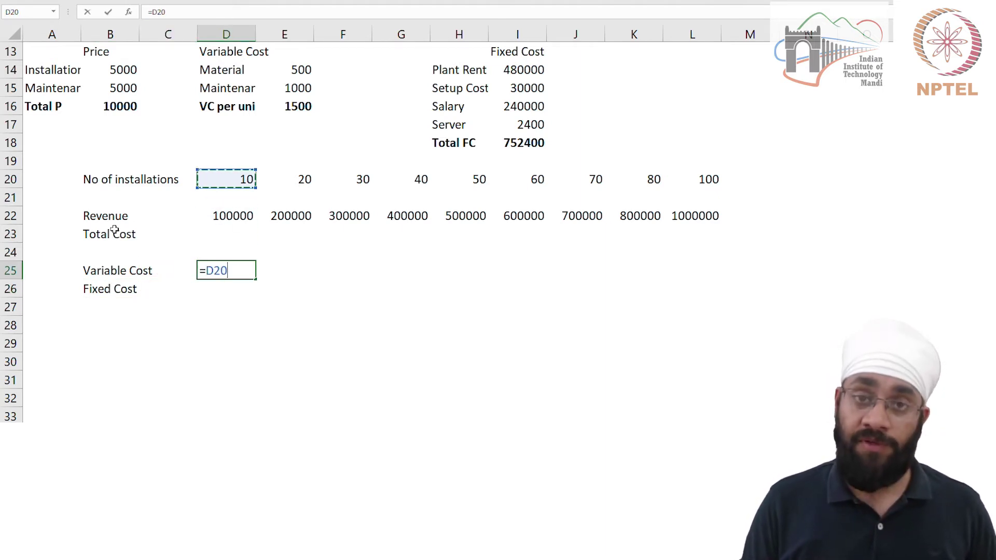
pyautogui.write('*')
pyautogui.press('Up')
pyautogui.press('Up')
pyautogui.press('Up')
pyautogui.press('Up')
pyautogui.press('Up')
pyautogui.press('Up')
pyautogui.press('Up')
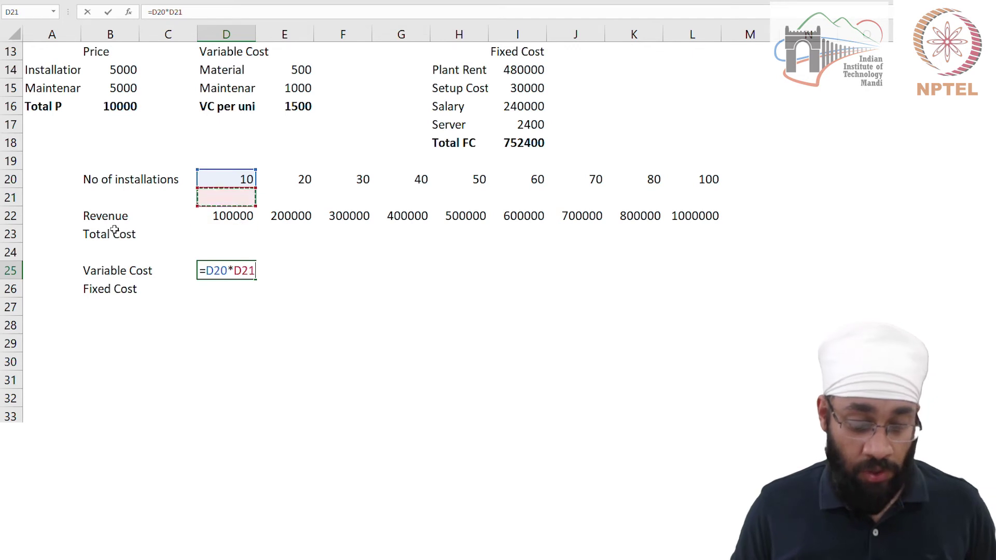
pyautogui.press('Up')
pyautogui.press('Right')
pyautogui.press('Up')
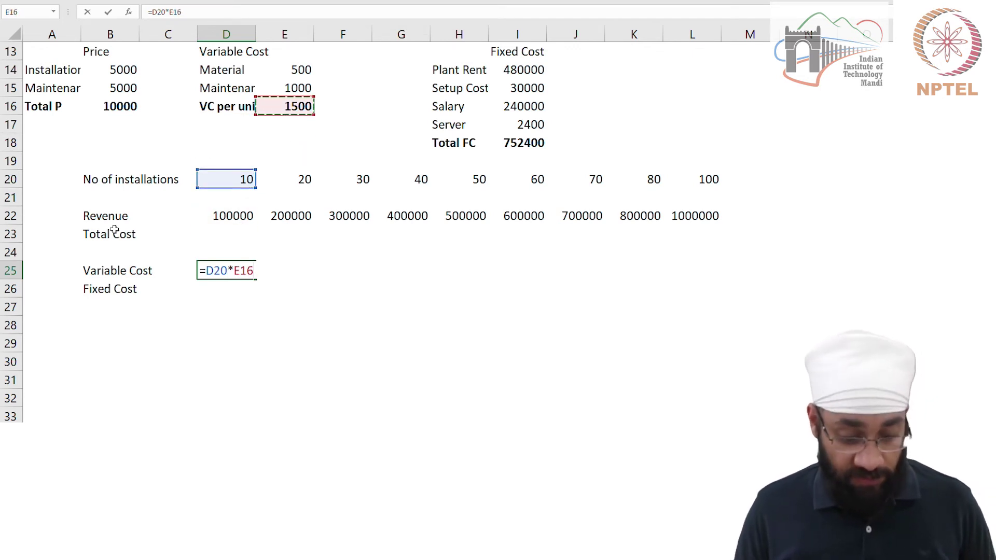
pyautogui.press('F4')
pyautogui.press('Return')
pyautogui.press('Up')
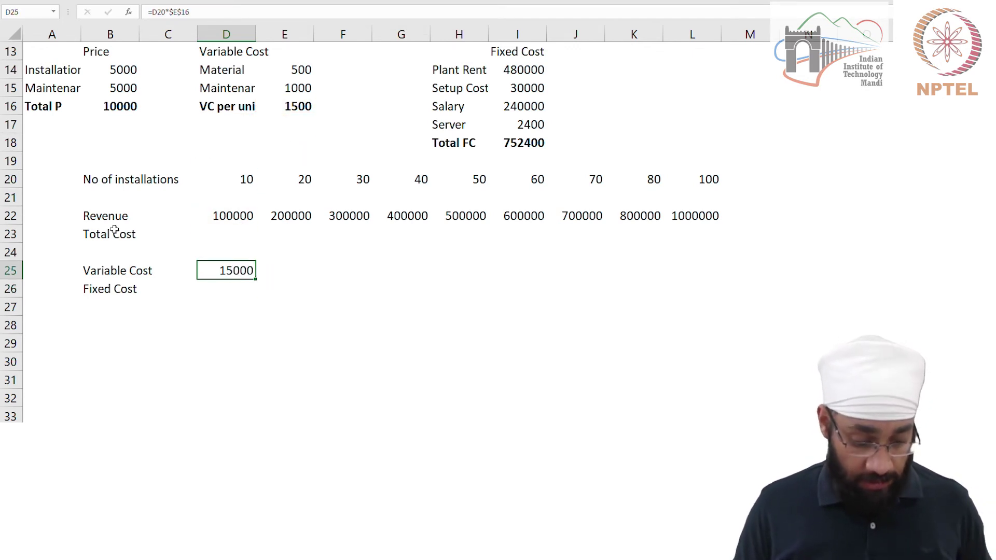
# - Copy the variable cost formula from D25 across E25:L25
pyautogui.hotkey('ctrl', 'c')
pyautogui.press('Right')
pyautogui.hotkey('shift', 'Right')
pyautogui.hotkey('shift', 'Right')
pyautogui.hotkey('shift', 'Right')
pyautogui.hotkey('shift', 'Right')
pyautogui.hotkey('shift', 'Right')
pyautogui.hotkey('shift', 'Right')
pyautogui.hotkey('shift', 'Right')
pyautogui.hotkey('ctrl', 'v')
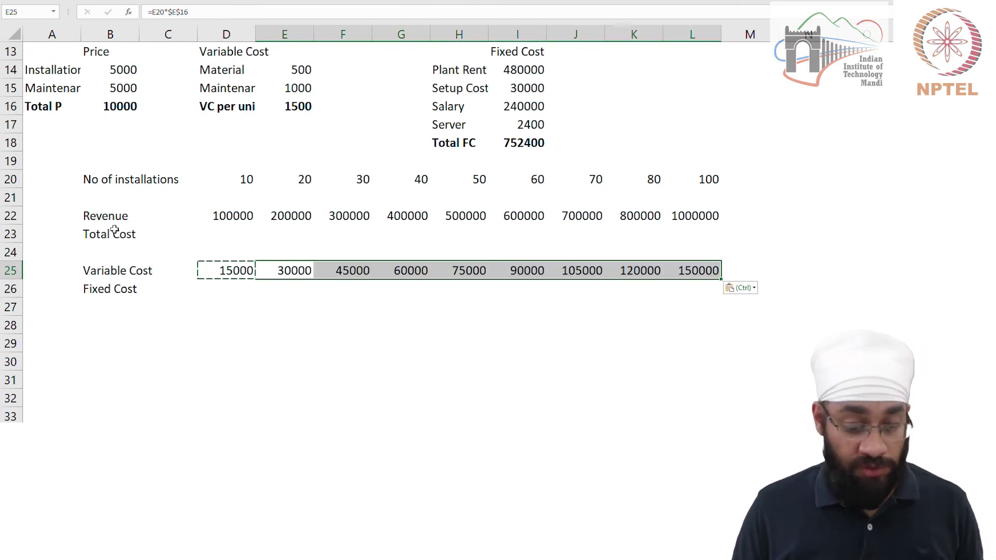
# - Enter =$I$18 in D26 so the Fixed Cost row references the Total FC amount absolutely
pyautogui.press('Left')
pyautogui.press('Down')
pyautogui.write('=')
pyautogui.press('Up')
pyautogui.press('Up')
pyautogui.press('Up')
pyautogui.press('Up')
pyautogui.press('Up')
pyautogui.press('Up')
pyautogui.press('Up')
pyautogui.press('Up')
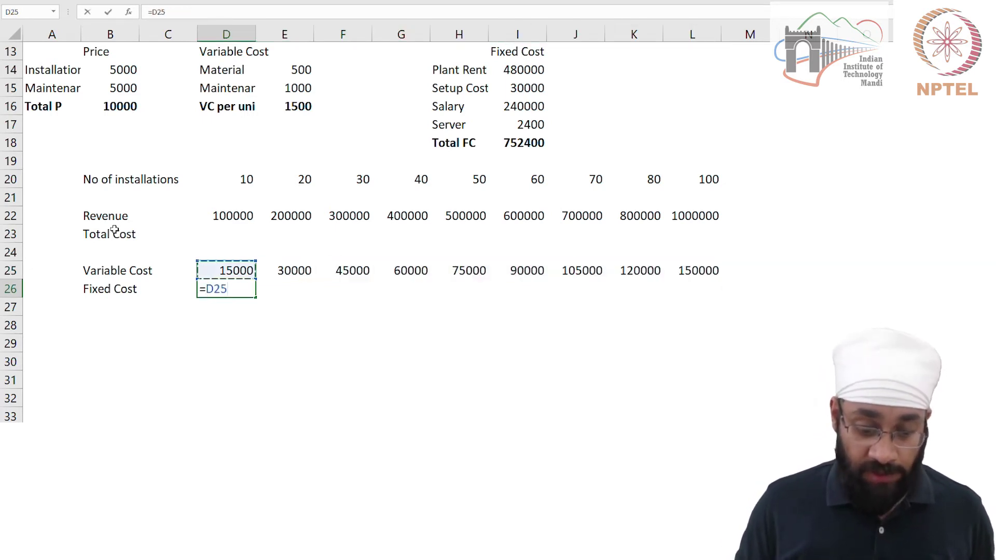
pyautogui.press('Right')
pyautogui.press('Right')
pyautogui.press('Right')
pyautogui.press('Right')
pyautogui.press('Right')
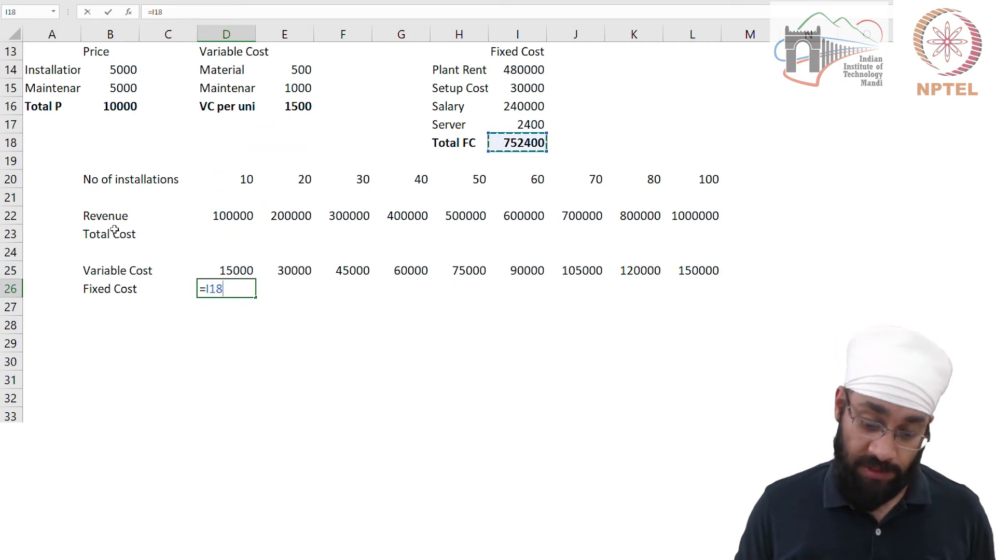
pyautogui.press('F4')
pyautogui.hotkey('ctrl', 'Return')
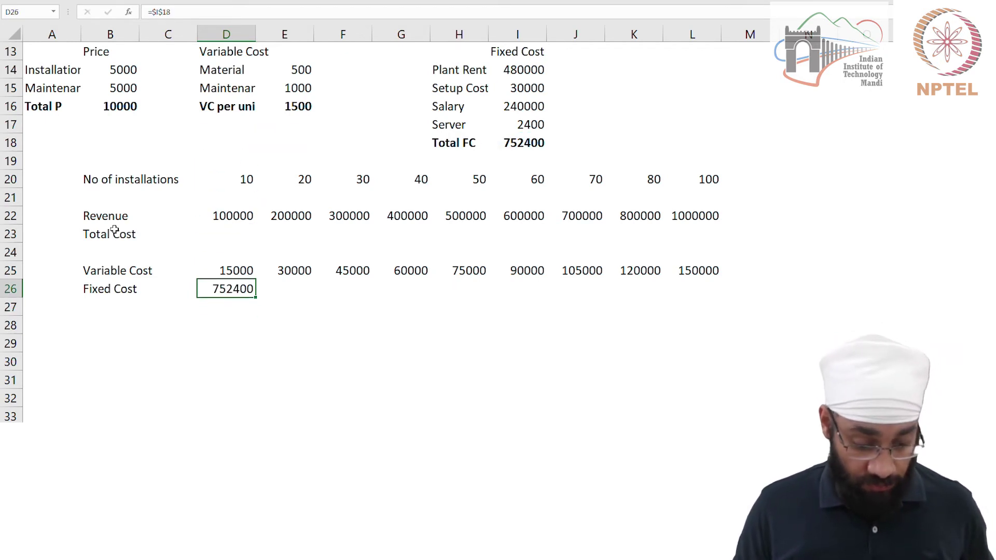
# - Copy the fixed cost reference from D26 across E26:L26
pyautogui.hotkey('ctrl', 'c')
pyautogui.press('Right')
pyautogui.hotkey('shift', 'Right')
pyautogui.hotkey('shift', 'Right')
pyautogui.hotkey('shift', 'Right')
pyautogui.hotkey('shift', 'Right')
pyautogui.hotkey('shift', 'Right')
pyautogui.hotkey('shift', 'Right')
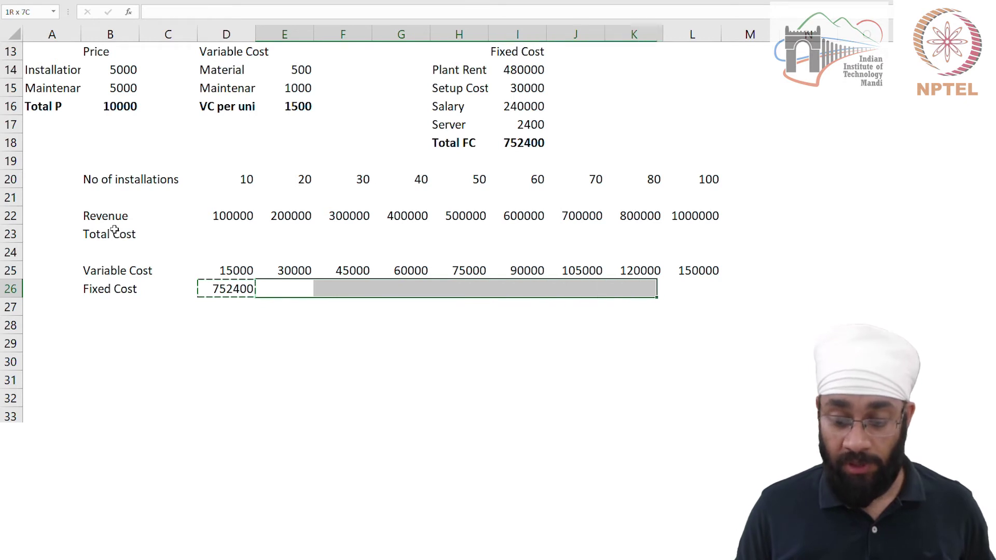
pyautogui.hotkey('shift', 'Right')
pyautogui.hotkey('ctrl', 'v')
pyautogui.press('Escape')
# - Enter a SUM formula in D23 that adds the variable and fixed costs in D25:D26
pyautogui.press('Left')
pyautogui.press('Left')
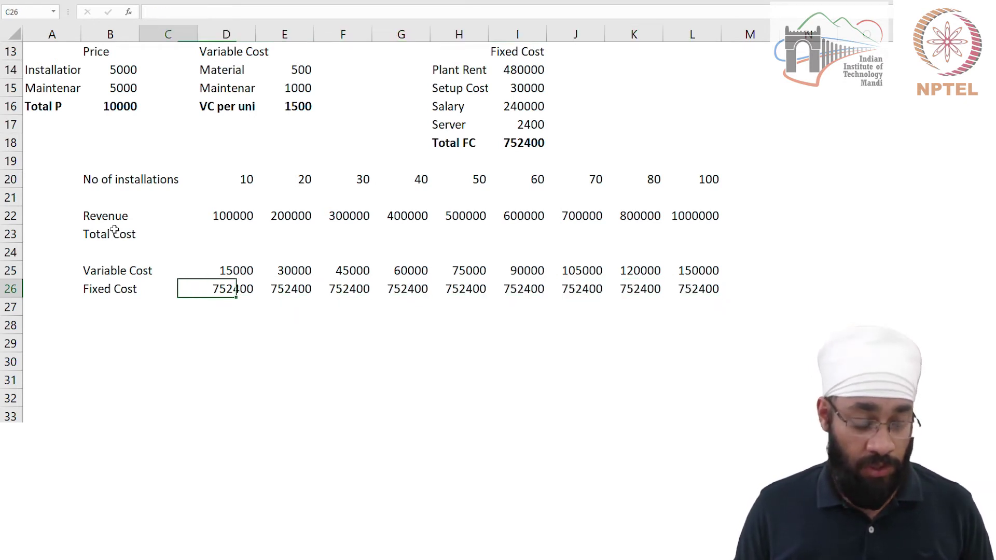
pyautogui.press('Left')
pyautogui.press('Up')
pyautogui.press('Up')
pyautogui.press('Up')
pyautogui.press('Right')
pyautogui.press('Right')
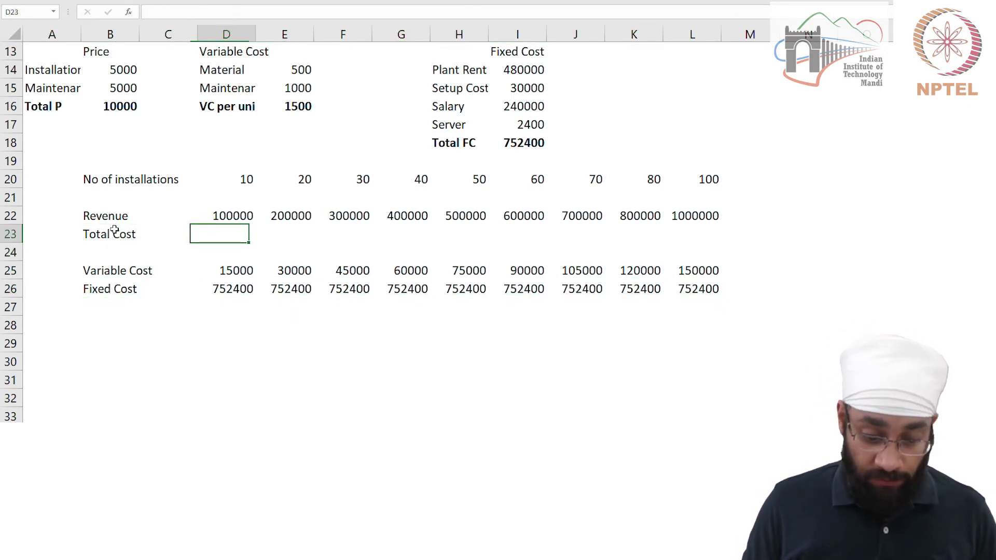
pyautogui.write('=sum(')
pyautogui.press('Down')
pyautogui.press('Down')
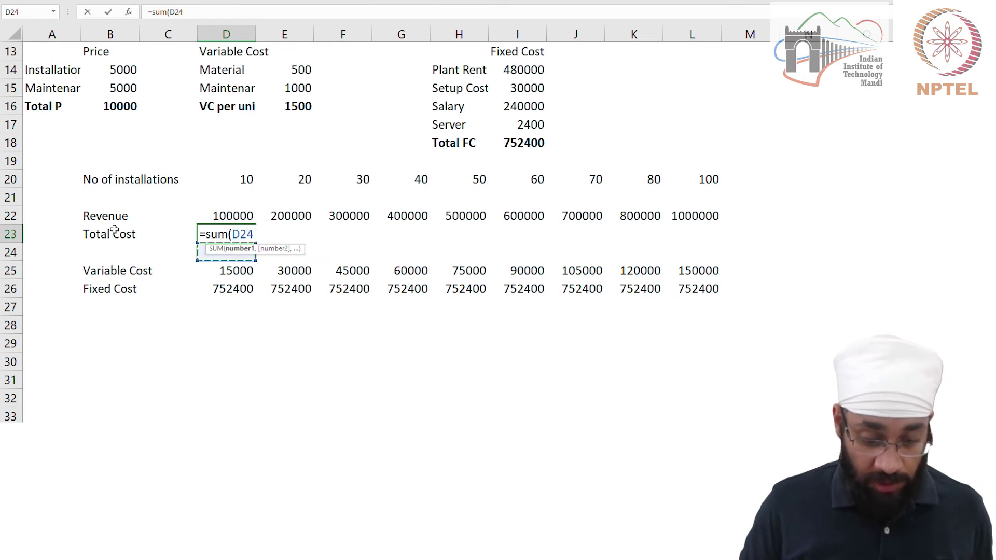
pyautogui.hotkey('shift', 'Down')
pyautogui.press('Return')
pyautogui.press('Up')
# - Copy the total cost formula from D23 across E23:L23
pyautogui.hotkey('ctrl', 'c')
pyautogui.press('Right')
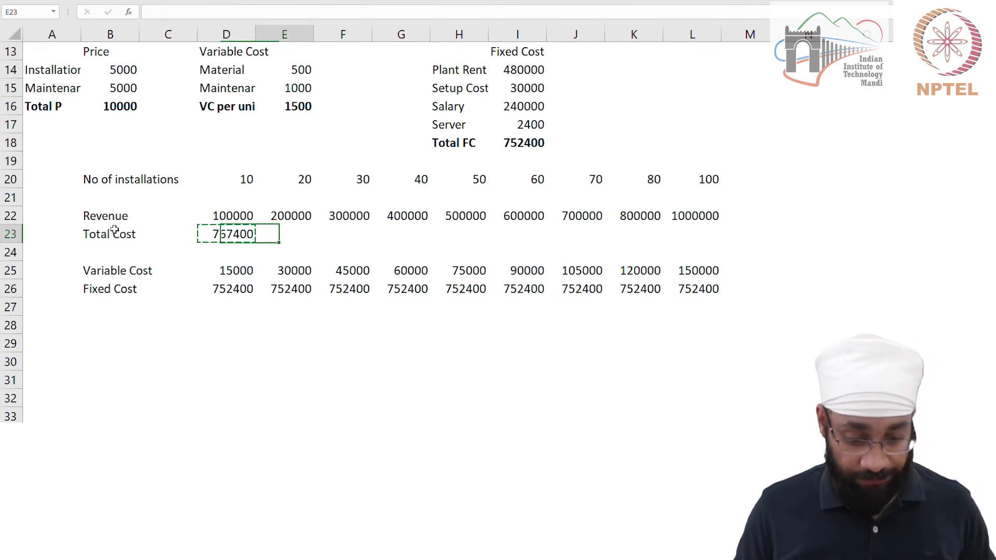
pyautogui.hotkey('shift', 'Right')
pyautogui.hotkey('shift', 'Right')
pyautogui.hotkey('shift', 'Right')
pyautogui.hotkey('shift', 'Right')
pyautogui.hotkey('shift', 'Right')
pyautogui.hotkey('shift', 'Right')
pyautogui.hotkey('shift', 'Right')
pyautogui.hotkey('ctrl', 'v')
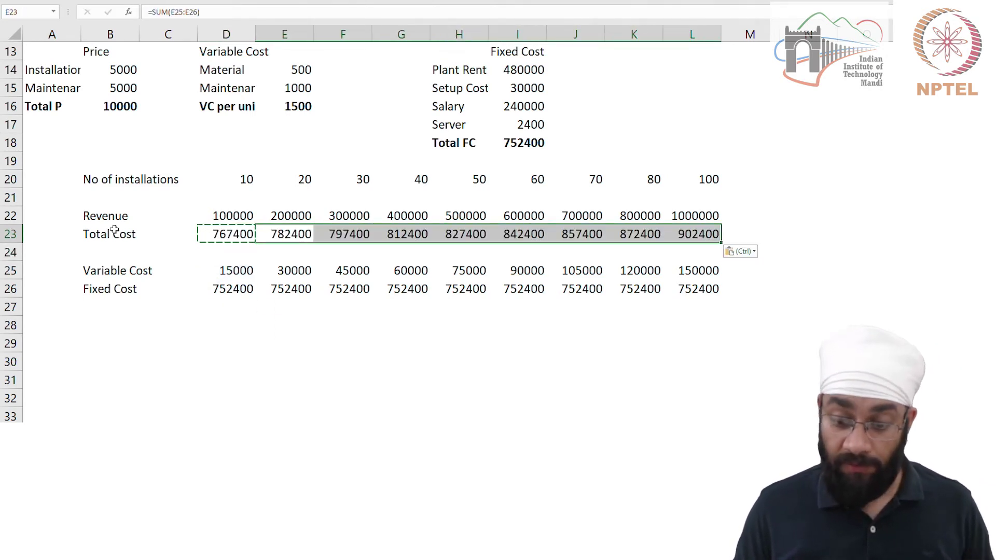
pyautogui.press('Escape')
# - Label a new row Profit in B28, below the Fixed Cost row
pyautogui.press('Left')
pyautogui.press('Left')
pyautogui.press('Left')
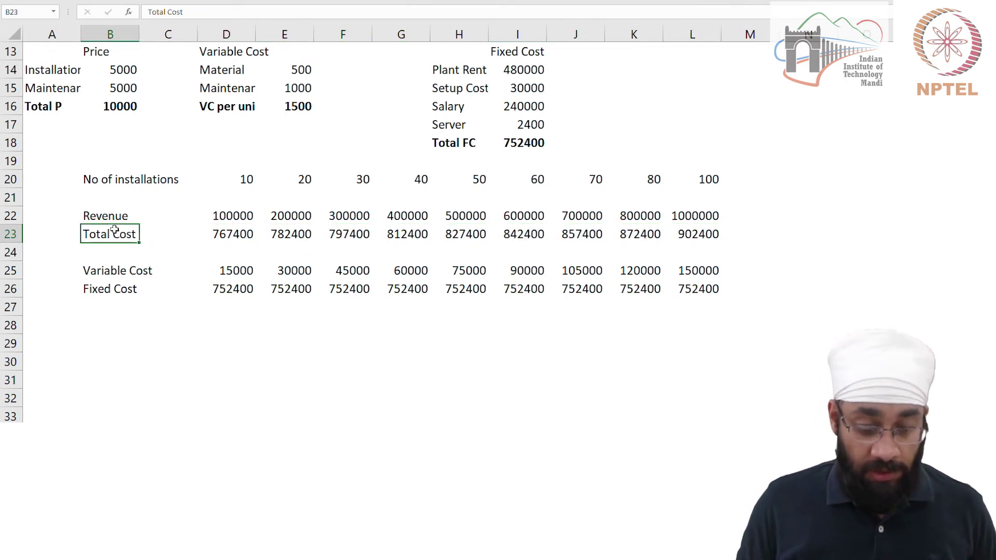
pyautogui.press('Down')
pyautogui.press('Down')
pyautogui.press('Down')
pyautogui.press('Down')
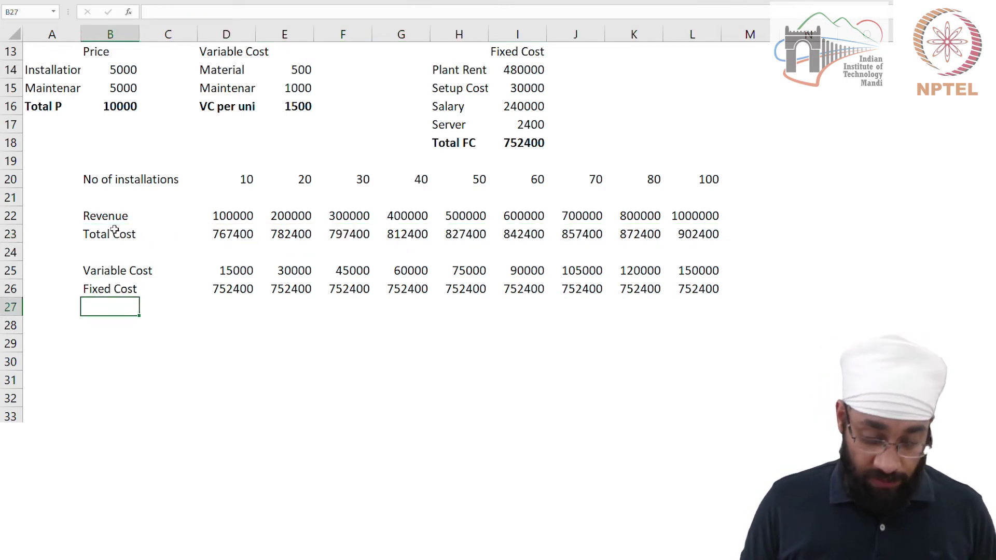
pyautogui.press('Down')
pyautogui.write('Profit')
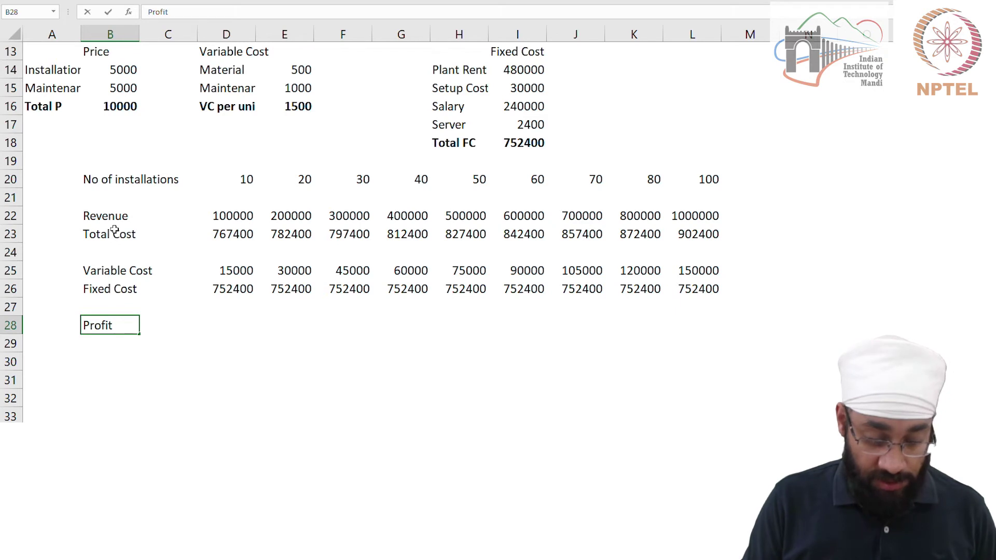
# - Enter =D22-D23 in D28 to calculate profit as revenue minus total cost for 10 installations
pyautogui.press('Right')
pyautogui.press('Right')
pyautogui.write('=')
pyautogui.press('Up')
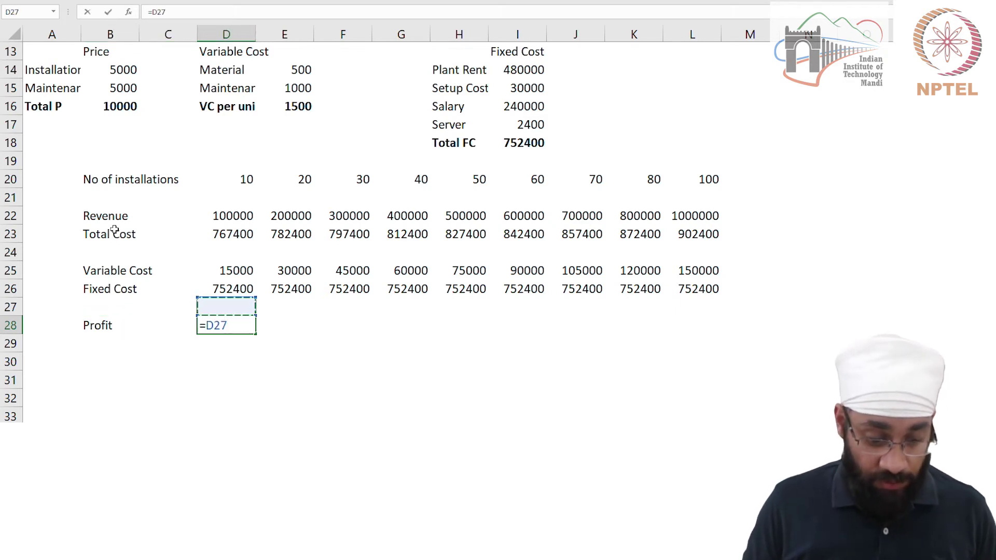
pyautogui.press('Up')
pyautogui.press('Up')
pyautogui.press('Up')
pyautogui.press('Up')
pyautogui.press('Up')
pyautogui.write('-')
pyautogui.press('Up')
pyautogui.press('Up')
pyautogui.press('Up')
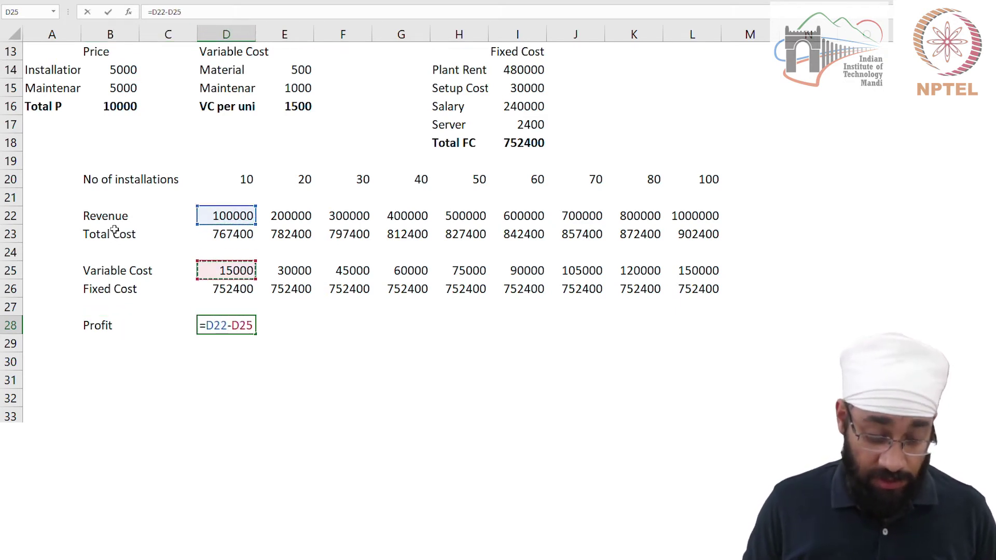
pyautogui.press('Up')
pyautogui.press('Up')
pyautogui.press('Return')
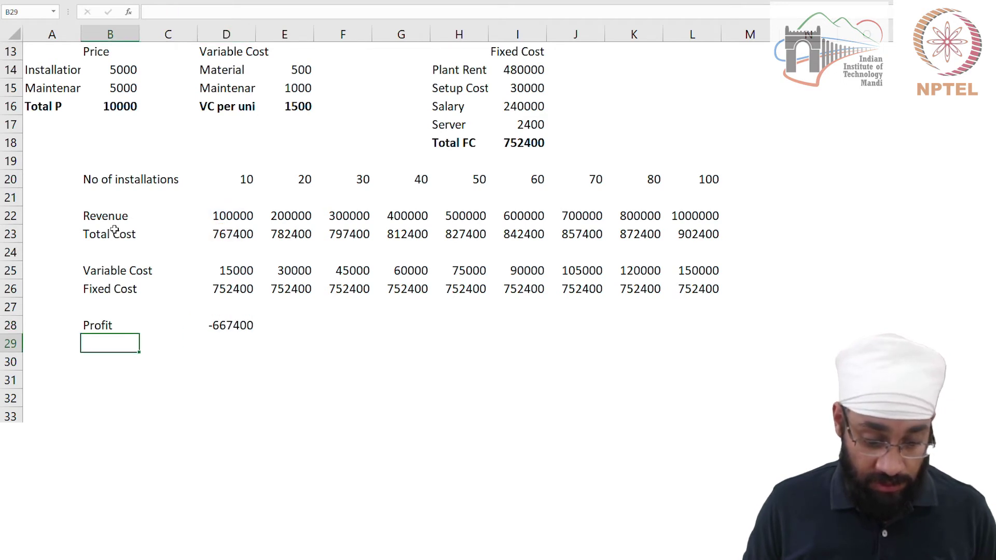
# - Copy the profit formula from D28 across E28:L28
pyautogui.press('Right')
pyautogui.press('Up')
pyautogui.press('Right')
pyautogui.hotkey('ctrl', 'c')
pyautogui.press('Right')
pyautogui.hotkey('shift', 'Right')
pyautogui.hotkey('shift', 'Right')
pyautogui.hotkey('shift', 'Right')
pyautogui.hotkey('shift', 'Right')
pyautogui.hotkey('shift', 'Right')
pyautogui.hotkey('shift', 'Right')
pyautogui.hotkey('shift', 'Right')
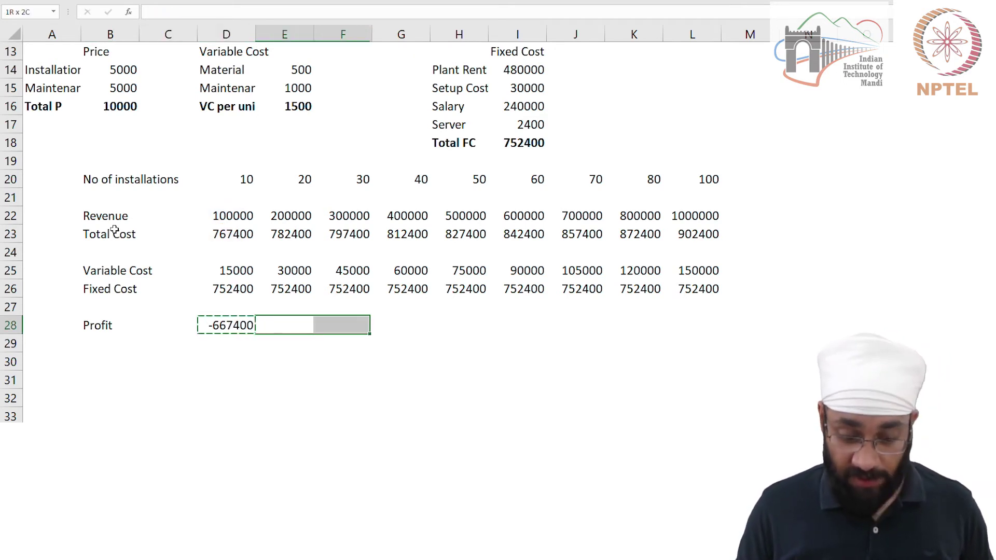
pyautogui.hotkey('ctrl', 'v')
pyautogui.press('Left')
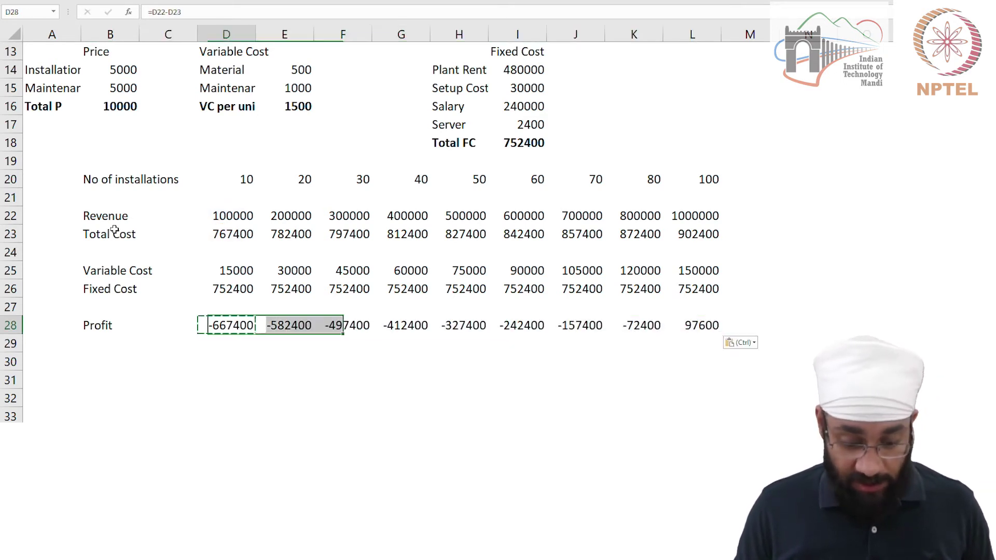
pyautogui.press('Left')
pyautogui.press('Right')
pyautogui.press('Escape')
# - Examine the profit for each installation count along row 28, from D28 through L28
pyautogui.press('Right')
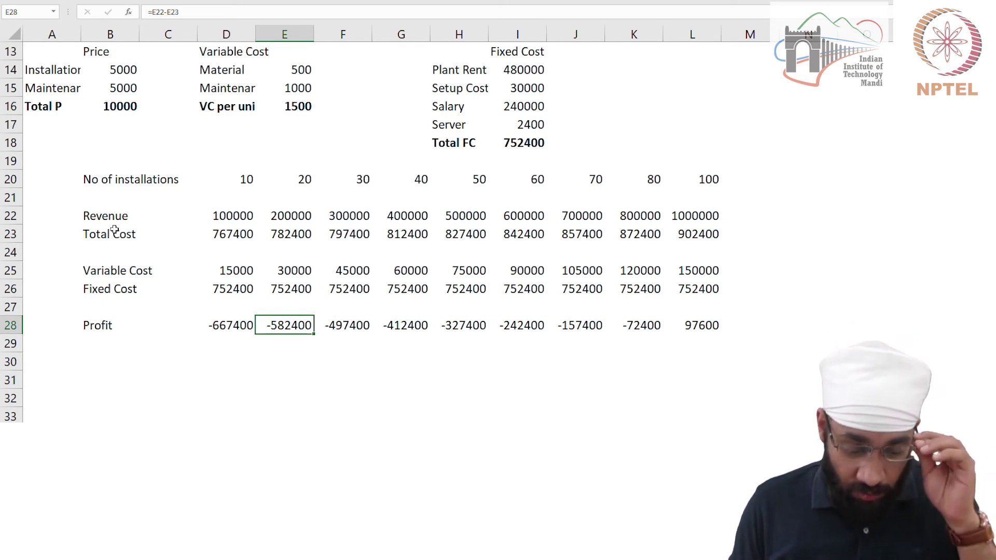
pyautogui.press('Left')
pyautogui.press('Right')
pyautogui.press('Right')
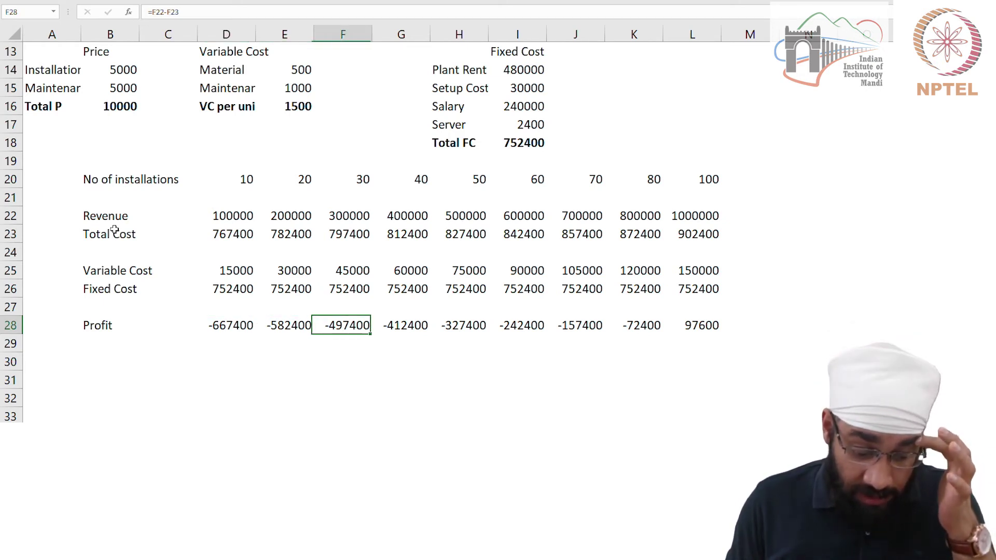
pyautogui.press('Left')
pyautogui.press('Right')
pyautogui.press('Right')
pyautogui.press('Right')
pyautogui.press('Right')
pyautogui.press('Right')
pyautogui.press('Right')
pyautogui.press('Right')
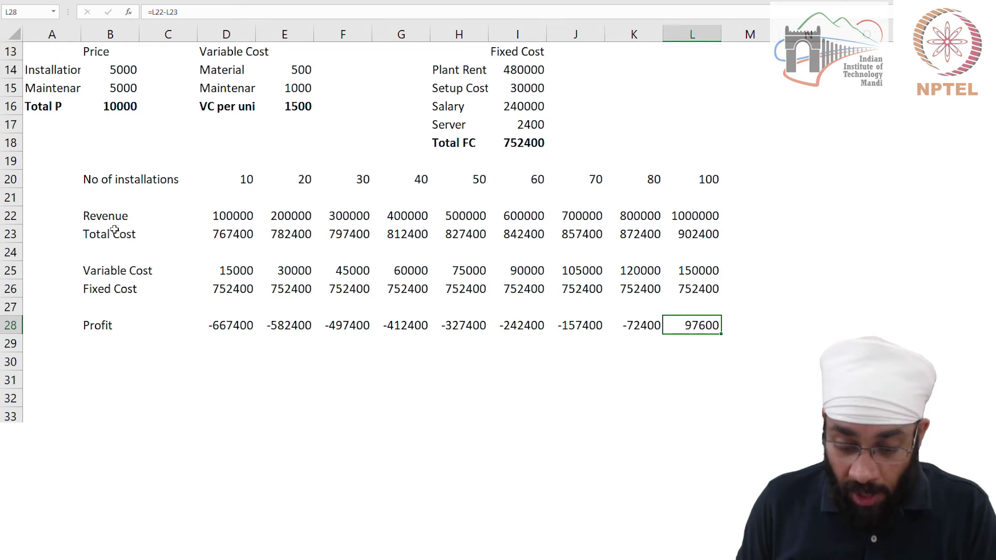
# - Extend the No of installations row with 110, 120, 130 and 150 in M20:P20
pyautogui.press('Right')
pyautogui.press('Up')
pyautogui.press('Up')
pyautogui.press('Up')
pyautogui.press('Up')
pyautogui.press('Up')
pyautogui.press('Up')
pyautogui.press('Up')
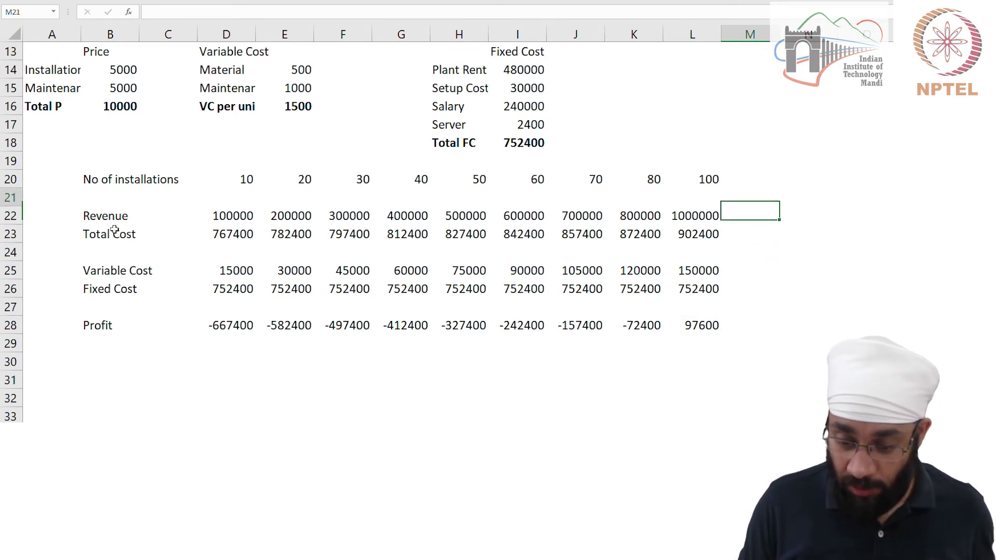
pyautogui.press('Up')
pyautogui.write('1')
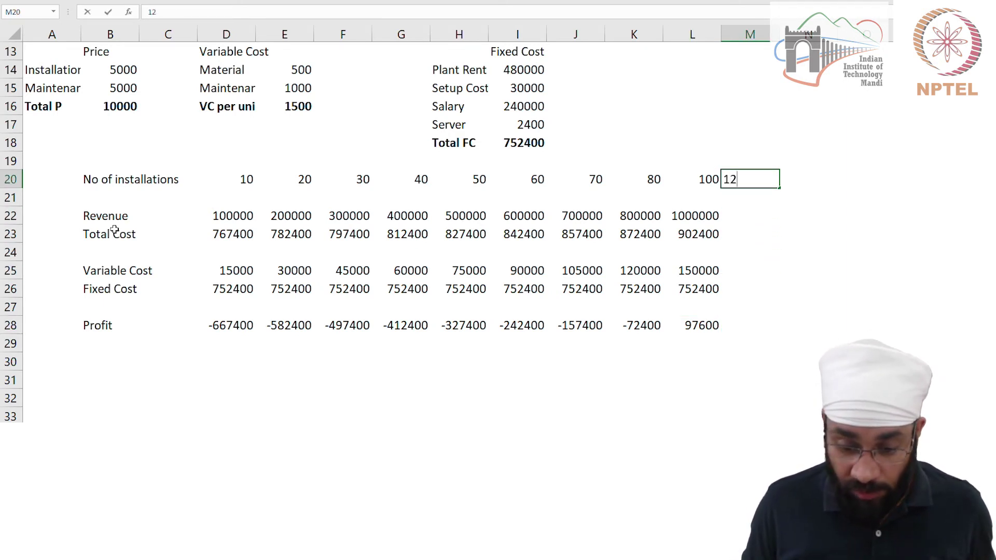
pyautogui.write('10')
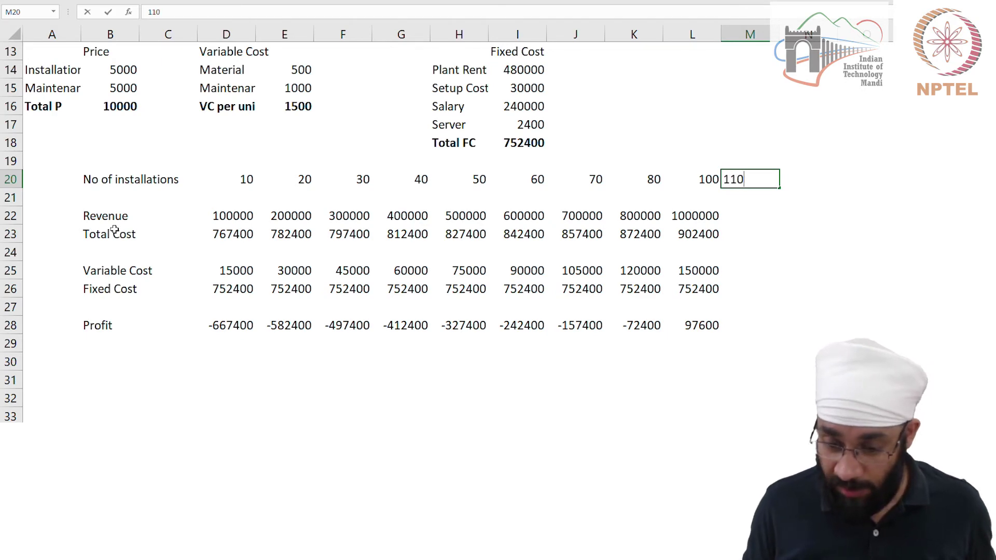
pyautogui.press('Right')
pyautogui.write('120')
pyautogui.press('Right')
pyautogui.write('1')
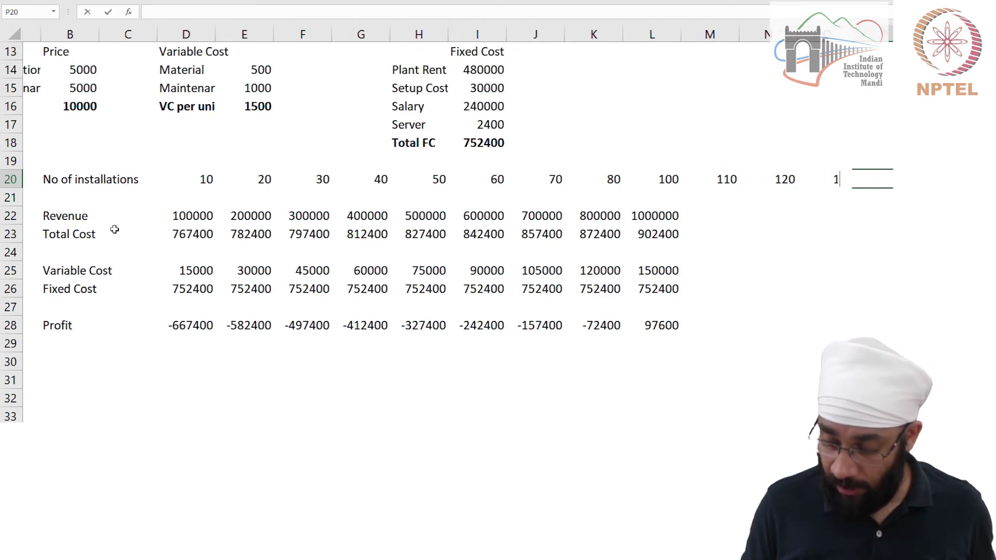
pyautogui.write('30')
pyautogui.press('Right')
pyautogui.write('150')
# - Copy the revenue, cost and profit formulas from L22:L28 into M22:P28 for the added installation counts
pyautogui.press('Left')
pyautogui.press('Left')
pyautogui.press('Left')
pyautogui.press('Left')
pyautogui.press('Down')
pyautogui.press('Down')
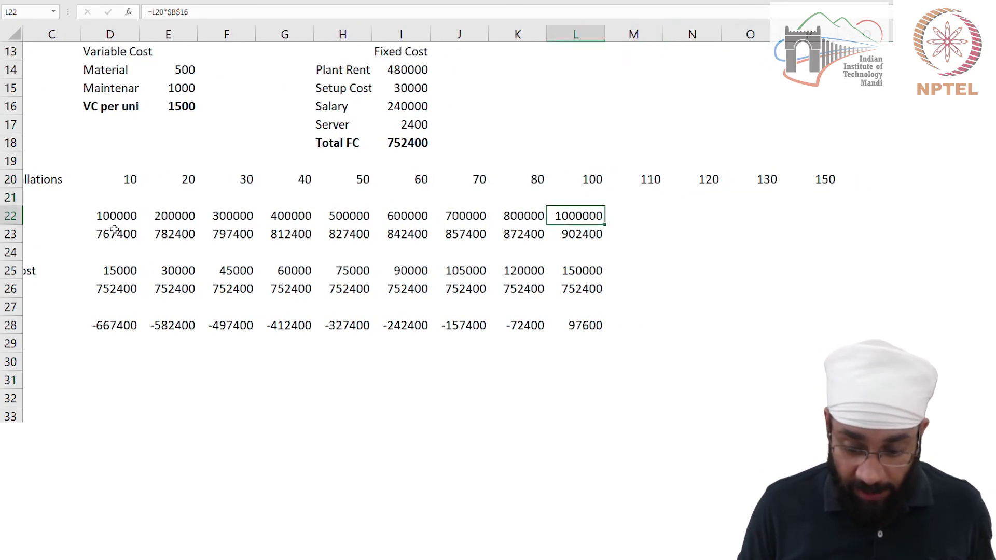
pyautogui.hotkey('shift', 'Down')
pyautogui.hotkey('shift', 'Down')
pyautogui.hotkey('shift', 'Down')
pyautogui.hotkey('shift', 'Down')
pyautogui.hotkey('shift', 'Down')
pyautogui.hotkey('shift', 'Down')
pyautogui.hotkey('ctrl', 'c')
pyautogui.press('Right')
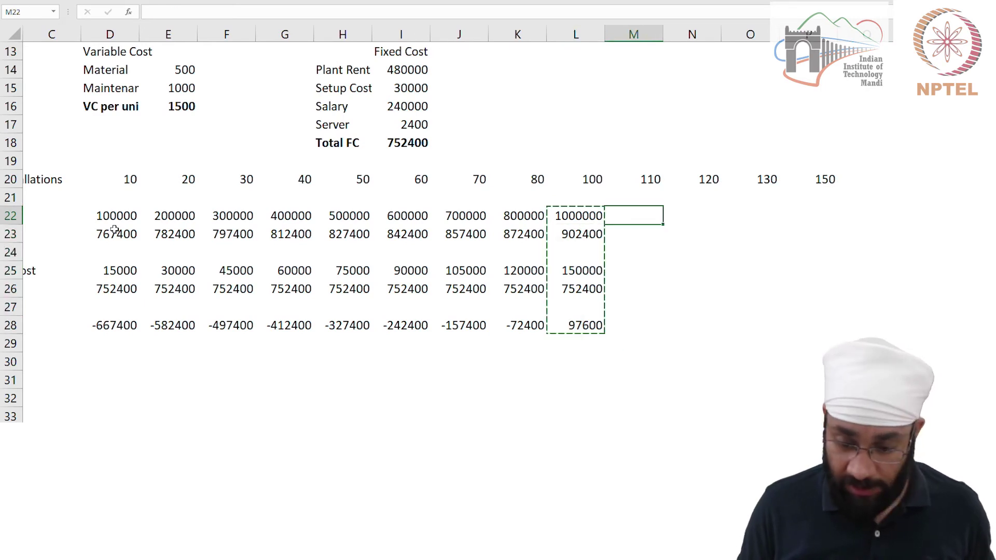
pyautogui.hotkey('shift', 'Right')
pyautogui.hotkey('shift', 'Right')
pyautogui.hotkey('shift', 'Right')
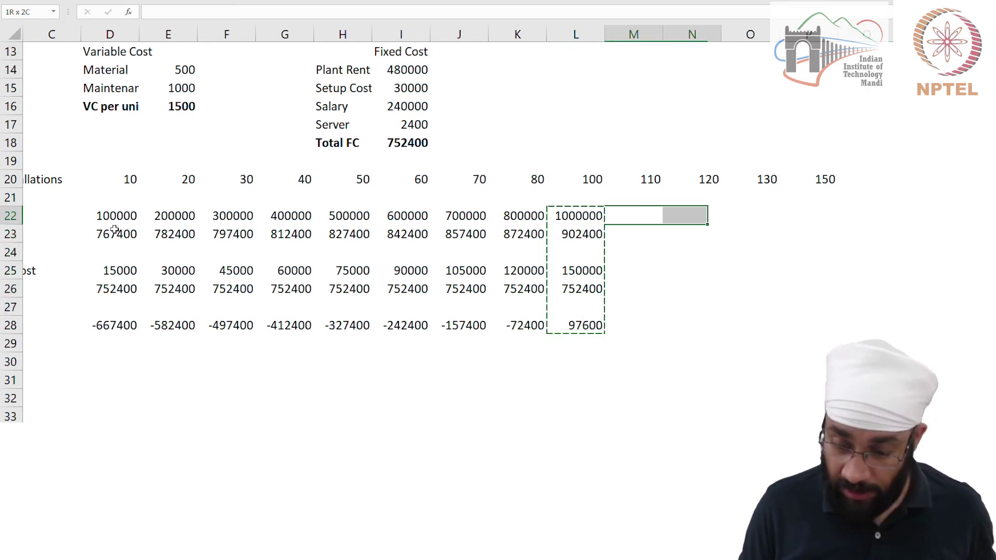
pyautogui.hotkey('shift', 'Down')
pyautogui.hotkey('shift', 'Down')
pyautogui.hotkey('shift', 'Down')
pyautogui.hotkey('shift', 'Down')
pyautogui.hotkey('shift', 'Down')
pyautogui.hotkey('shift', 'Down')
pyautogui.hotkey('ctrl', 'v')
pyautogui.press('Left')
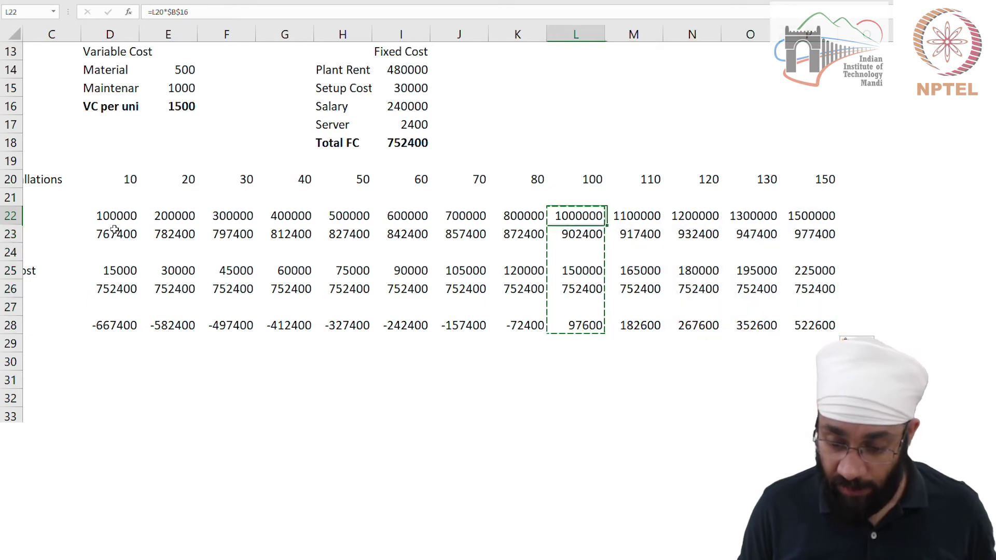
pyautogui.press('Escape')
# - Review the profit figures in row 28 for the scenarios from 100 to 150 installations
pyautogui.press('Down')
pyautogui.press('Down')
pyautogui.press('Down')
pyautogui.press('Down')
pyautogui.press('Down')
pyautogui.press('Down')
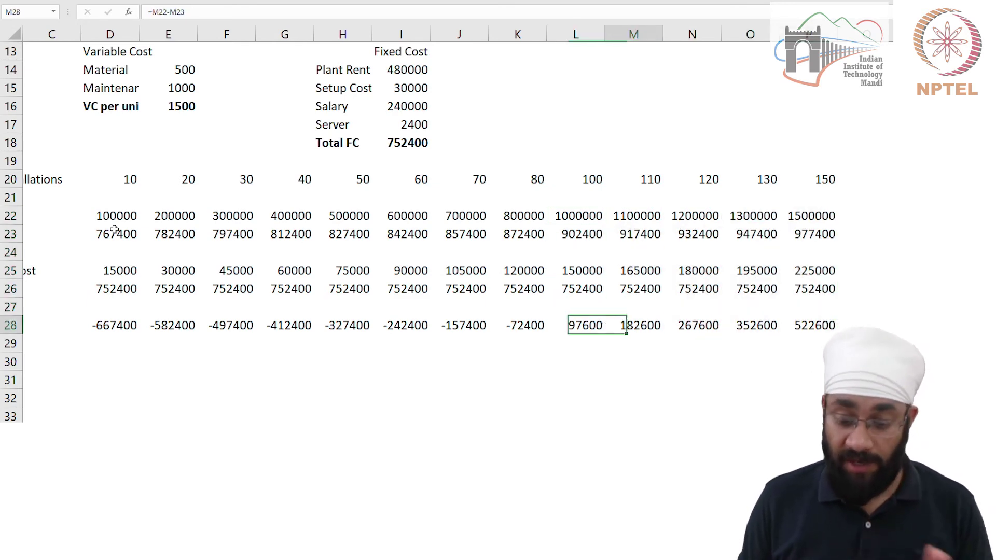
pyautogui.press('Right')
pyautogui.press('Right')
pyautogui.press('Right')
pyautogui.press('Right')
pyautogui.press('Home')
pyautogui.press('Right')
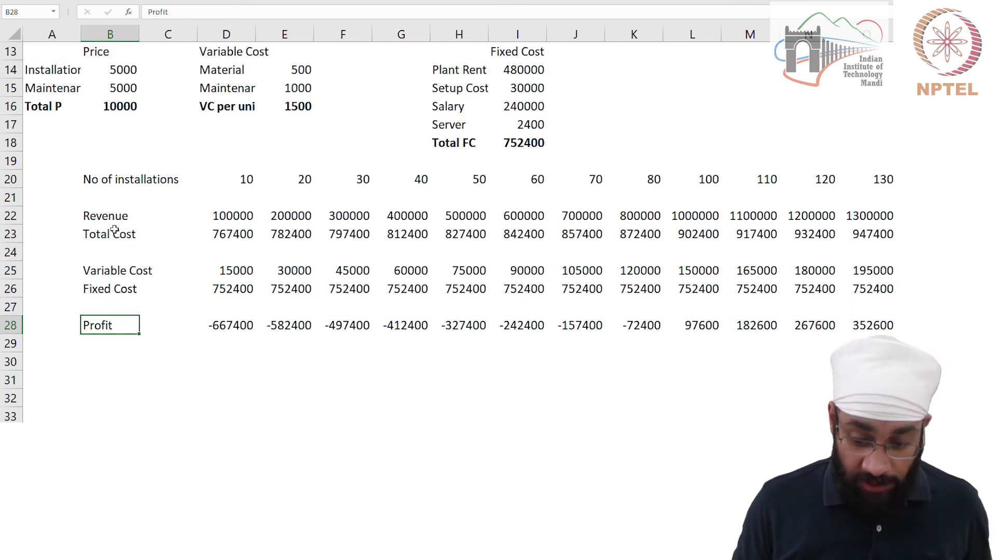
# - Make the No of installations row bold from B20 through P20
pyautogui.keyDown('ctrl'); pyautogui.scroll(-1, 115, 229); pyautogui.keyUp('ctrl')
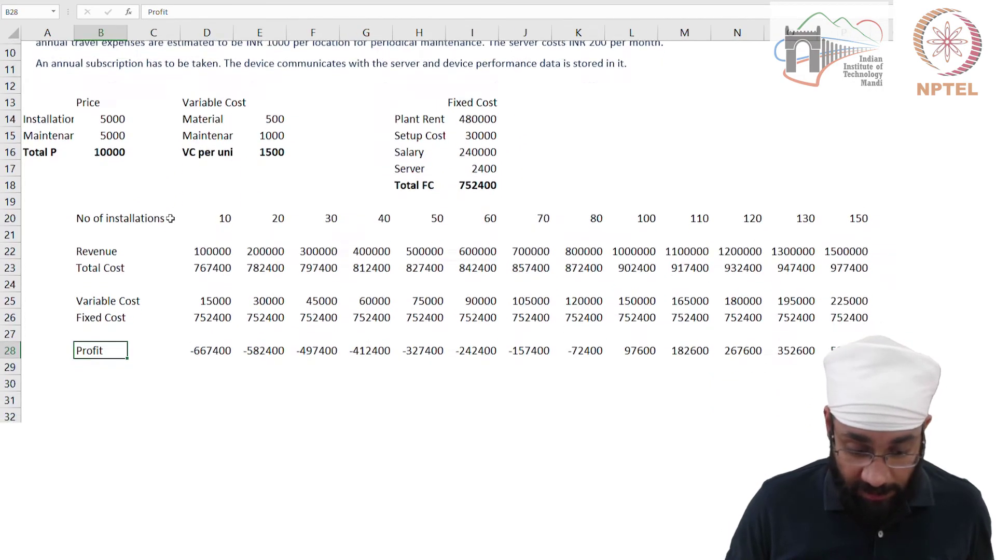
pyautogui.scroll(-2, 208, 231)
pyautogui.click(242, 185)
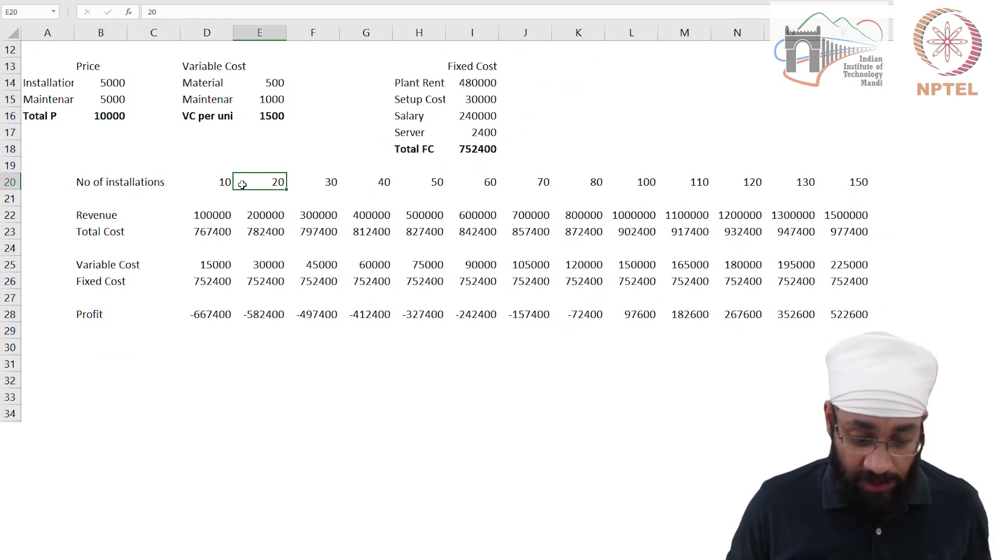
pyautogui.press('Left')
pyautogui.hotkey('ctrl', 'shift', 'Right')
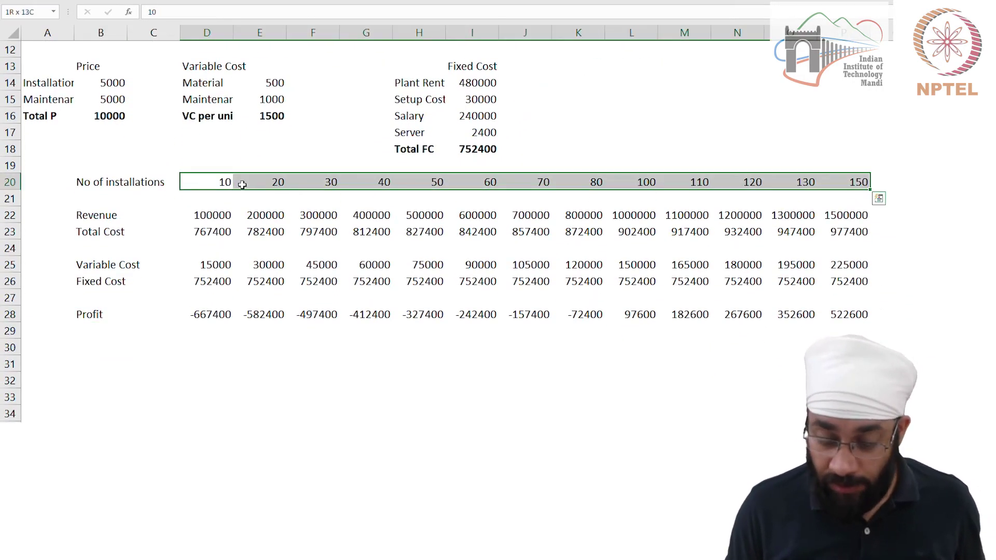
pyautogui.hotkey('ctrl', 'shift', 'Left')
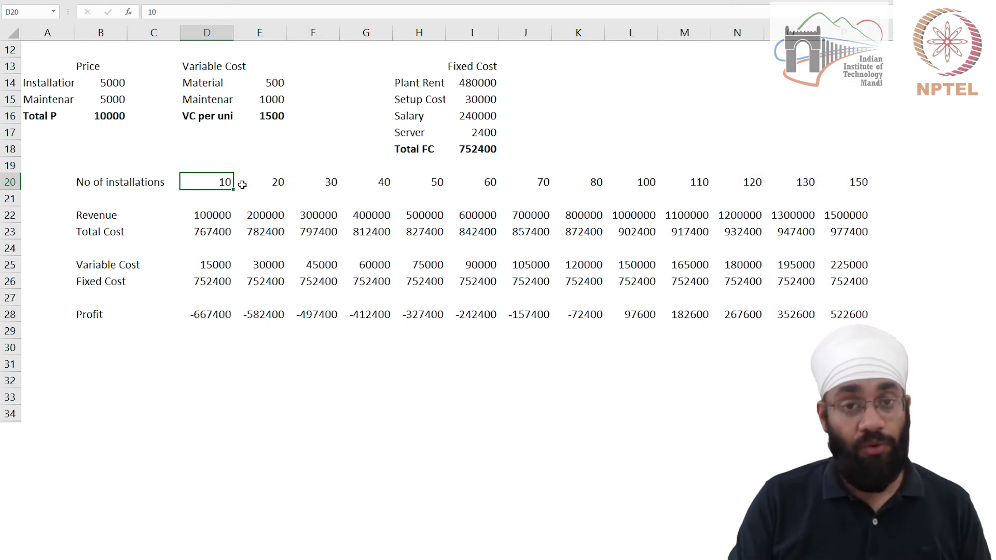
pyautogui.press('Right')
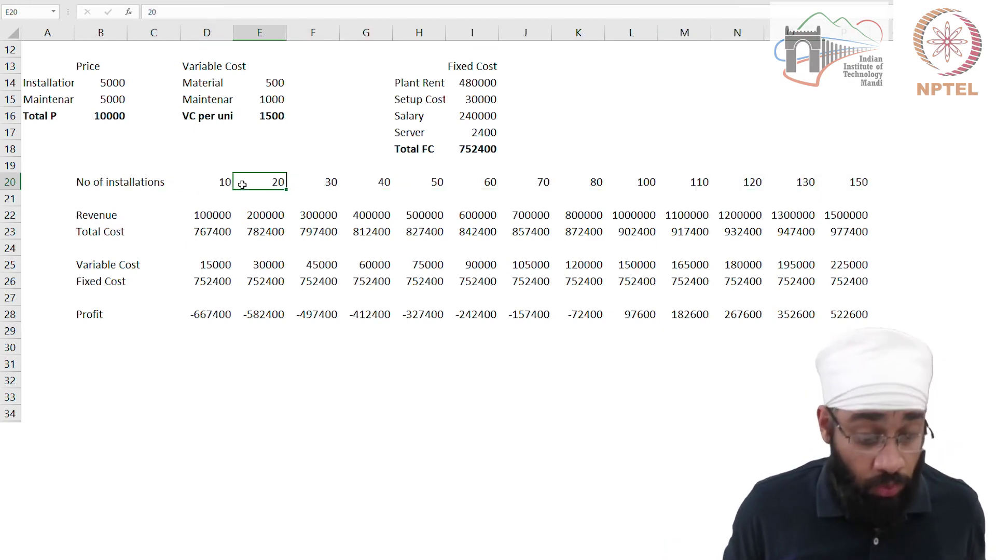
pyautogui.press('Left')
pyautogui.press('Left')
pyautogui.press('Left')
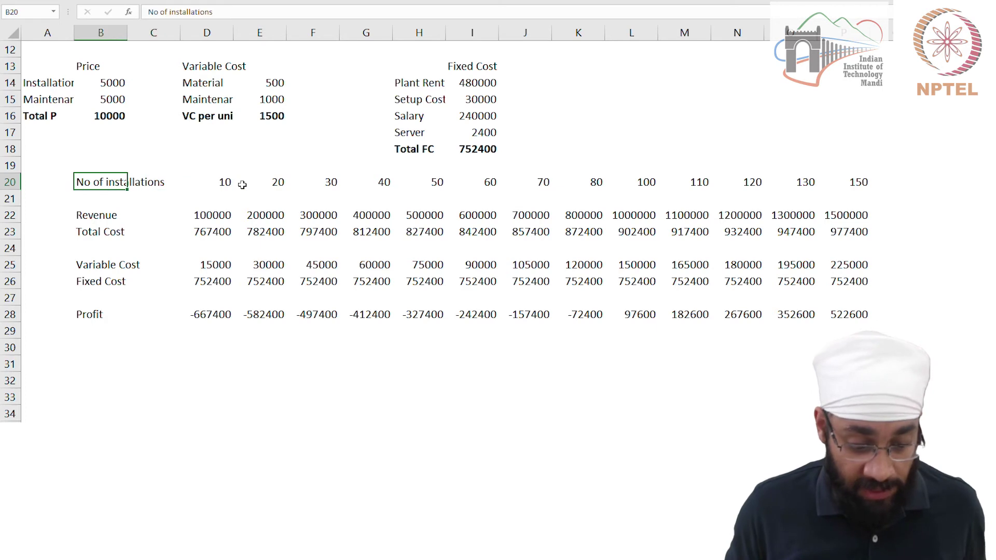
pyautogui.hotkey('ctrl', 'shift', 'Right')
pyautogui.hotkey('ctrl', 'shift', 'Right')
pyautogui.hotkey('ctrl', 'b')
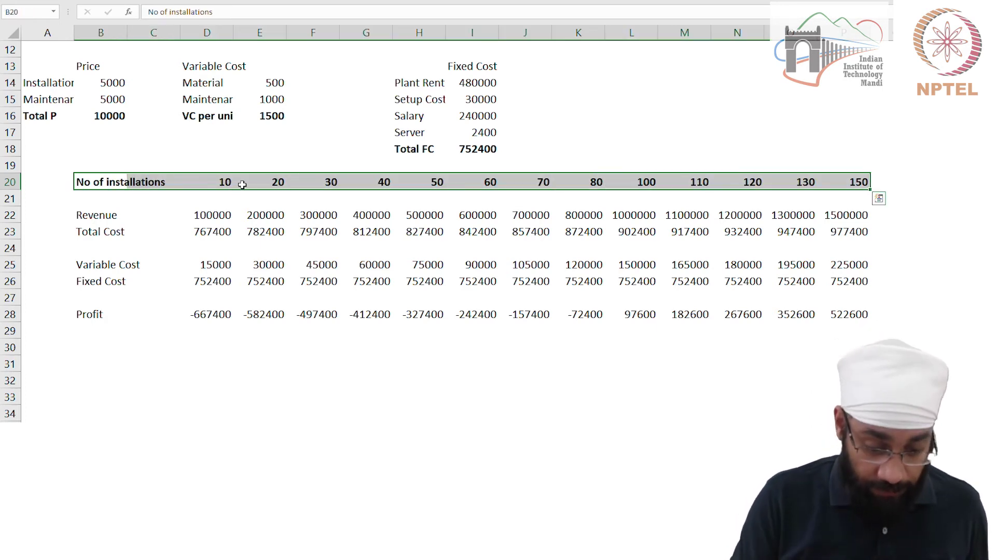
# - Make the Profit row bold from B28 through P28
pyautogui.press('Down')
pyautogui.press('Down')
pyautogui.press('Down')
pyautogui.press('Down')
pyautogui.press('Down')
pyautogui.press('Down')
pyautogui.press('Down')
pyautogui.press('Down')
pyautogui.hotkey('ctrl', 'shift', 'Right')
pyautogui.hotkey('ctrl', 'shift', 'Right')
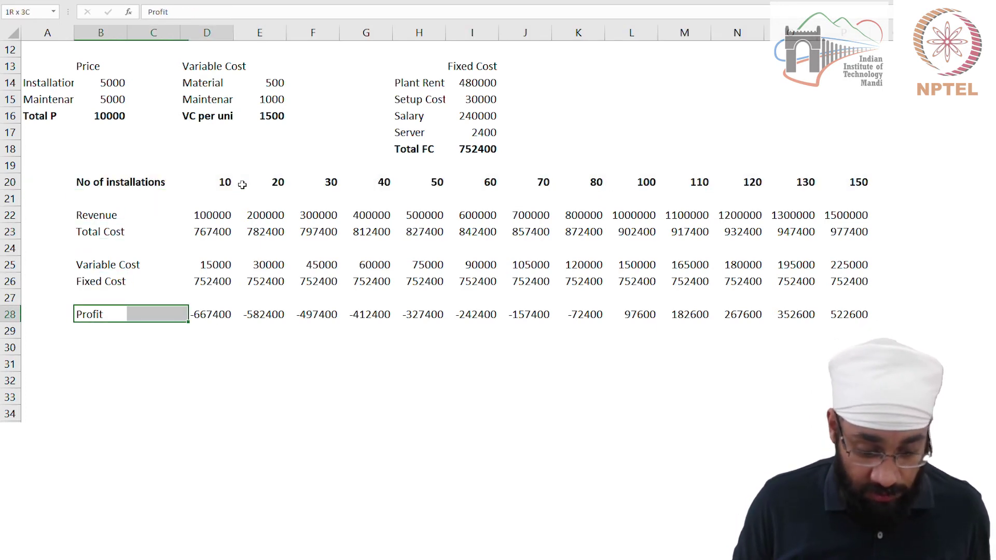
pyautogui.hotkey('ctrl', 'b')
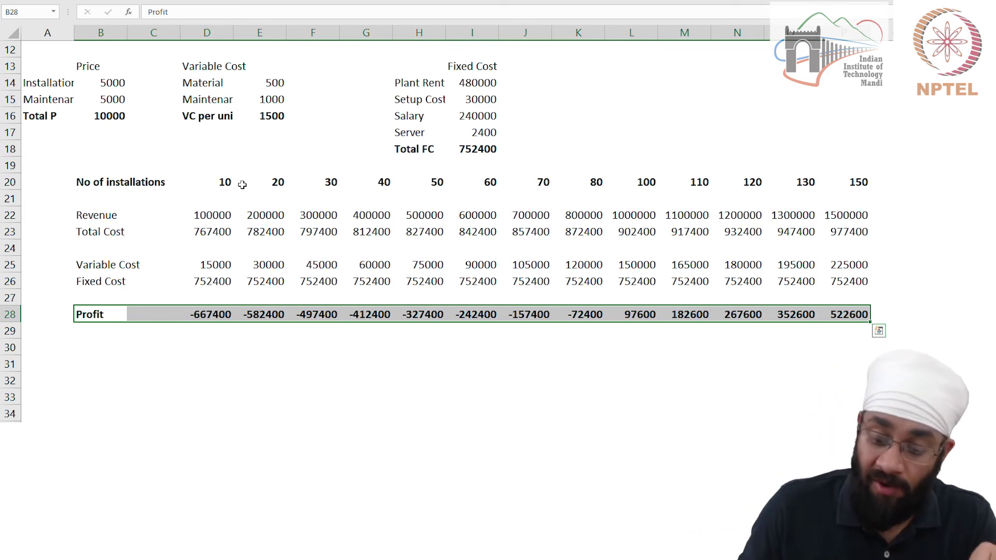
# - Compare the profit at 100 installations with the profit at 80 installations to judge where break-even falls
pyautogui.moveTo(646, 182); pyautogui.dragTo(693, 315)
pyautogui.click(646, 313)
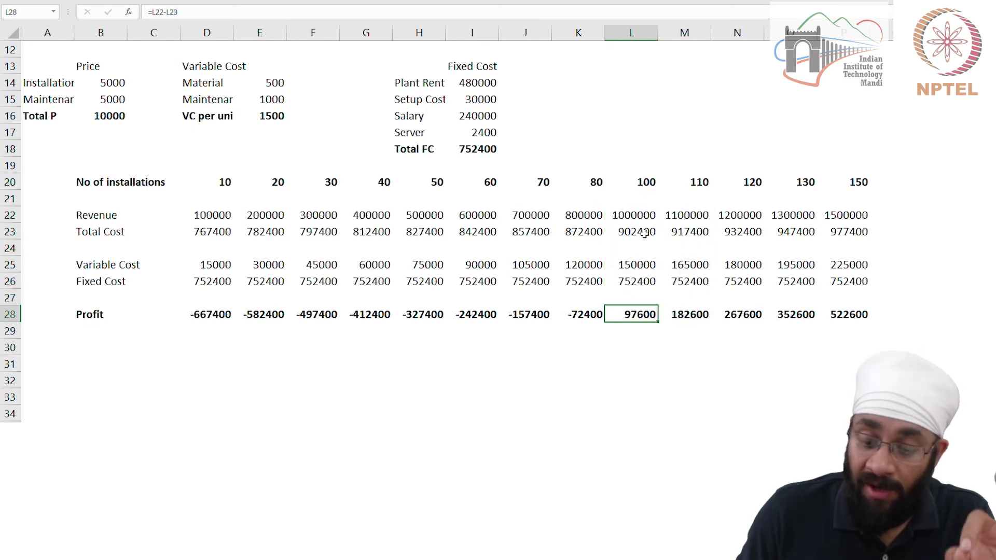
pyautogui.click(594, 182)
pyautogui.click(589, 311)
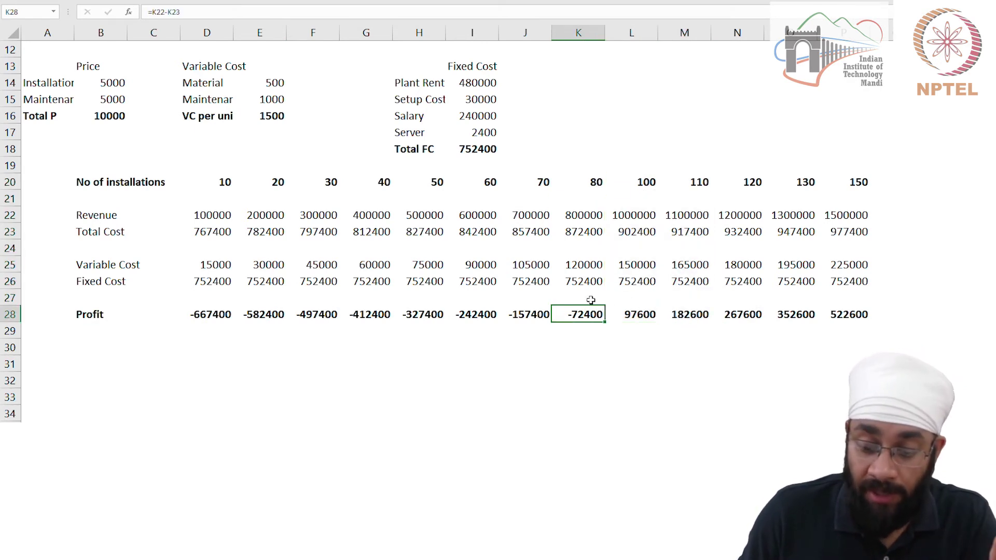
pyautogui.click(603, 182)
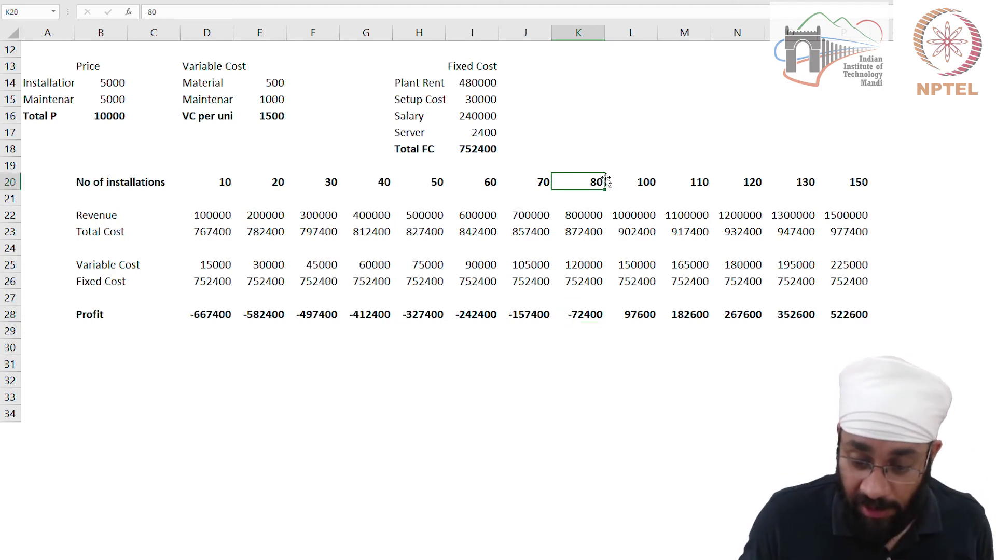
# - Try 90 and 85 installations in K20 to test the effect on profit
pyautogui.write('90')
pyautogui.press('Return')
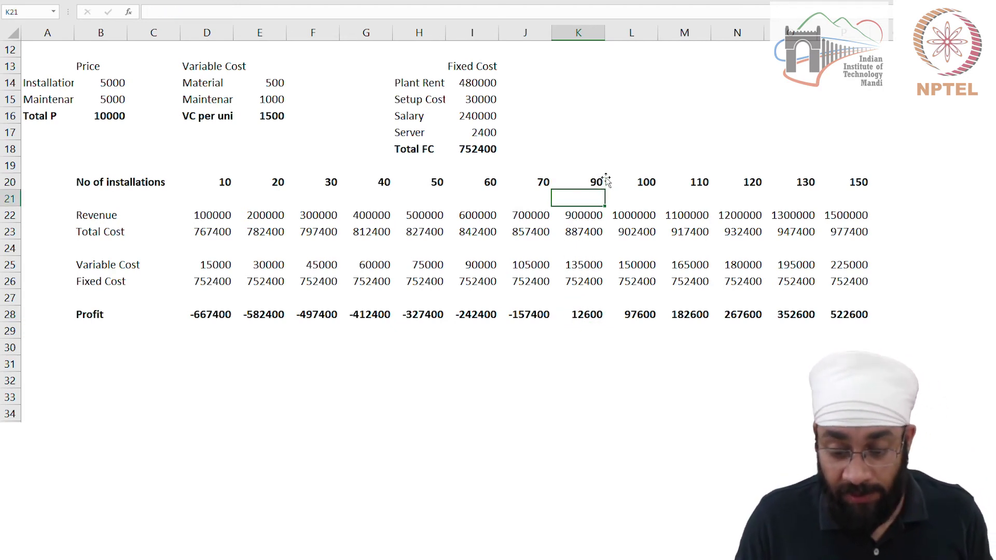
pyautogui.press('Up')
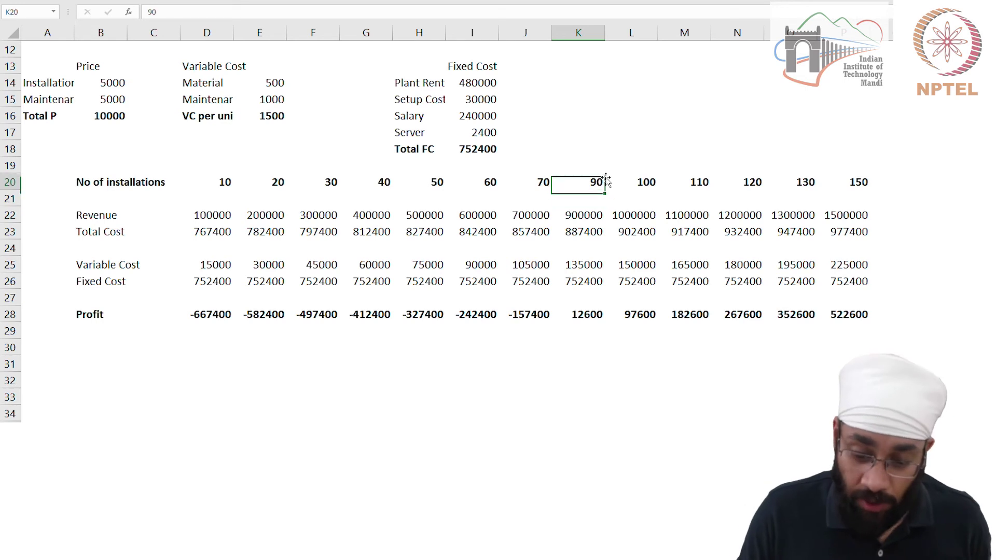
pyautogui.write('85')
pyautogui.press('Return')
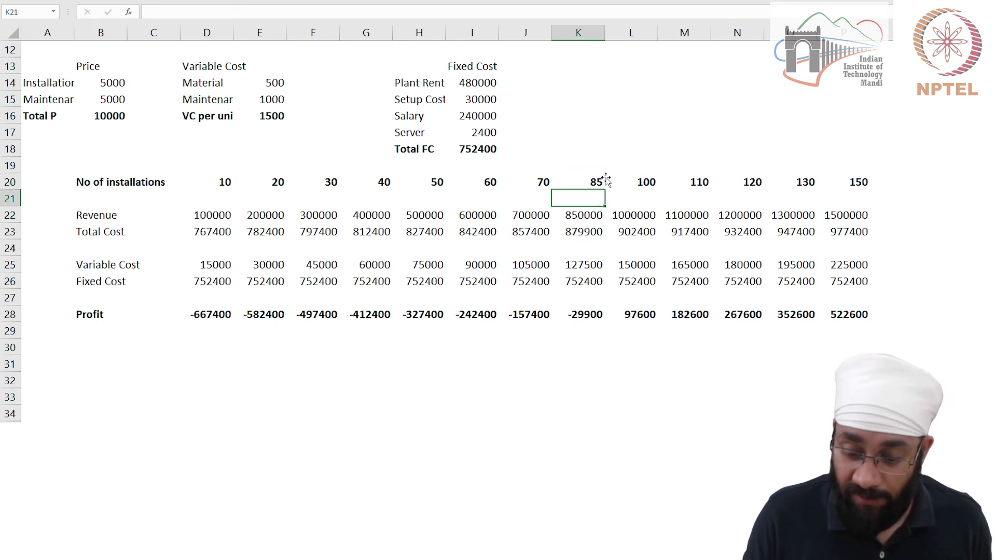
# - Try 88 and 89 installations in K20 to narrow down the break-even count, and restore the cell to 80
pyautogui.press('Up')
pyautogui.write('8')
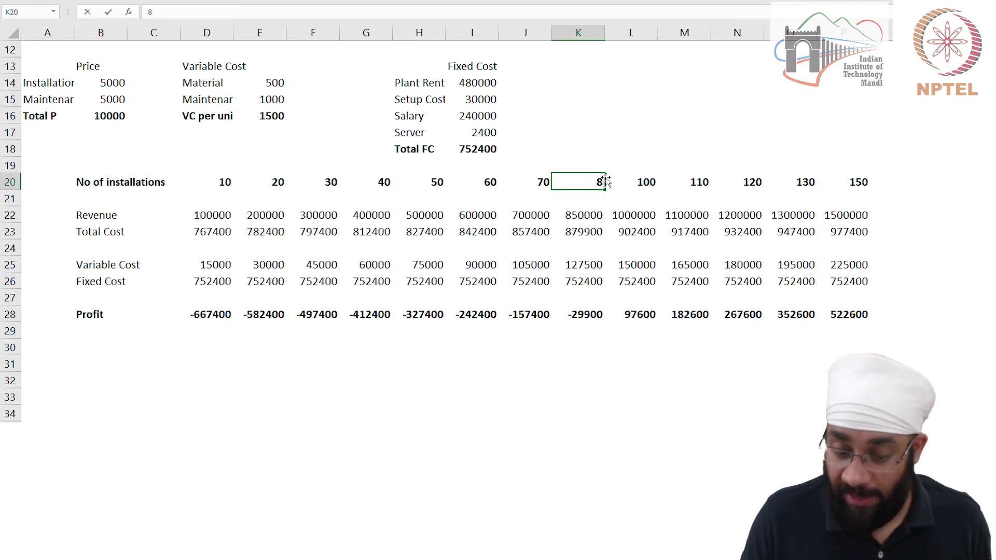
pyautogui.write('8')
pyautogui.press('Return')
pyautogui.press('Up')
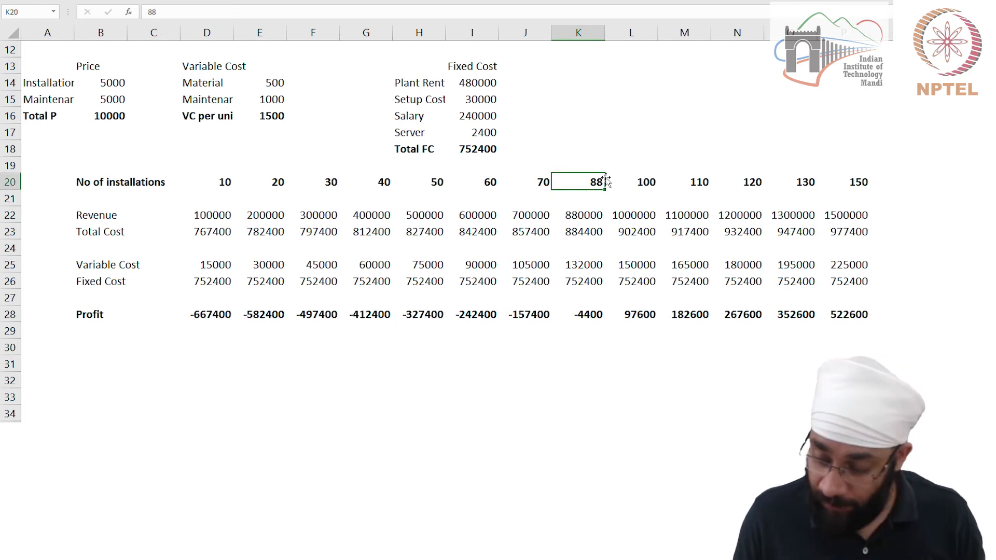
pyautogui.write('89')
pyautogui.press('Return')
pyautogui.press('Up')
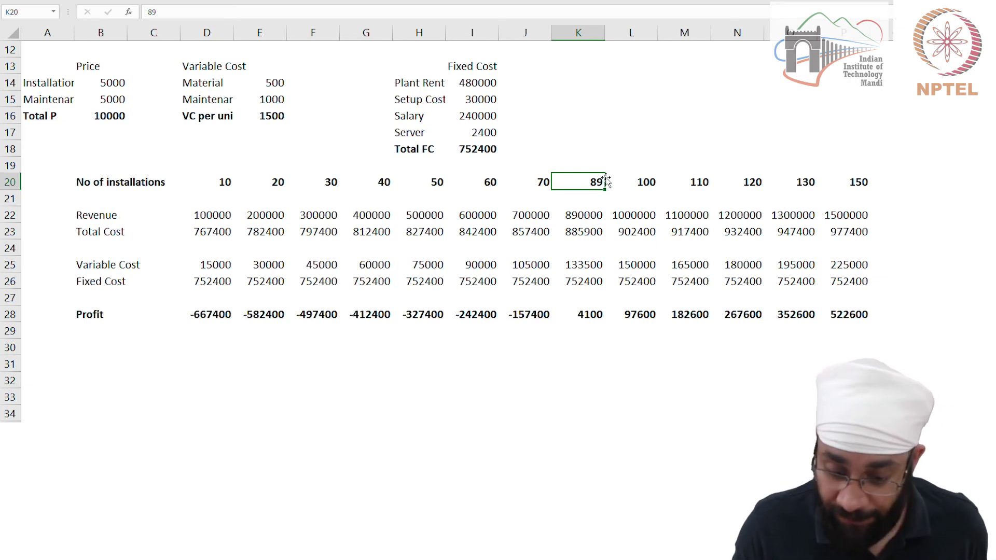
pyautogui.write('8')
pyautogui.press('Return')
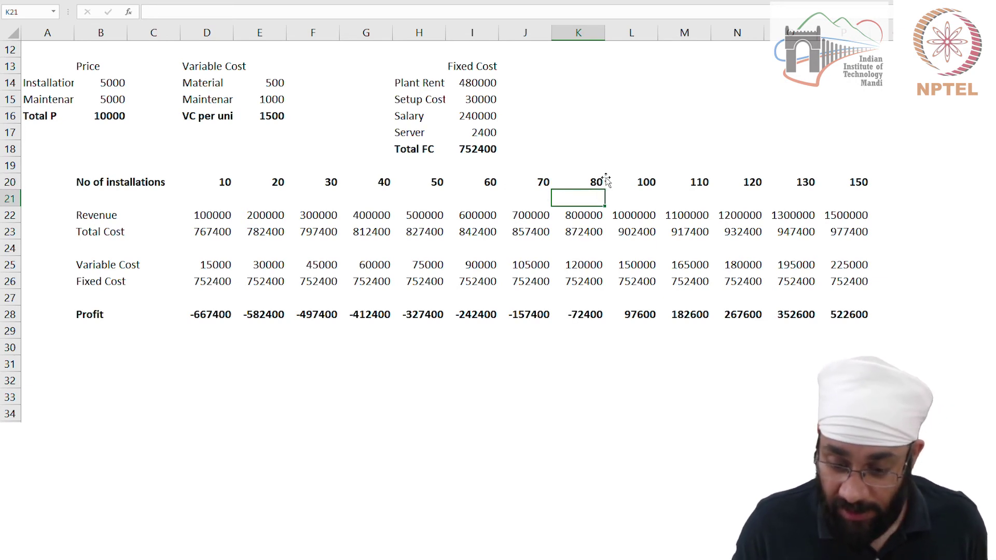
pyautogui.press('Up')
# - Insert a blank column L between the 80 and 100 installation scenarios
pyautogui.press('Left')
pyautogui.press('Left')
pyautogui.press('Right')
pyautogui.press('Right')
pyautogui.press('Right')
pyautogui.press('Left')
pyautogui.press('Left')
pyautogui.press('Left')
pyautogui.press('Left')
pyautogui.press('Left')
pyautogui.press('Left')
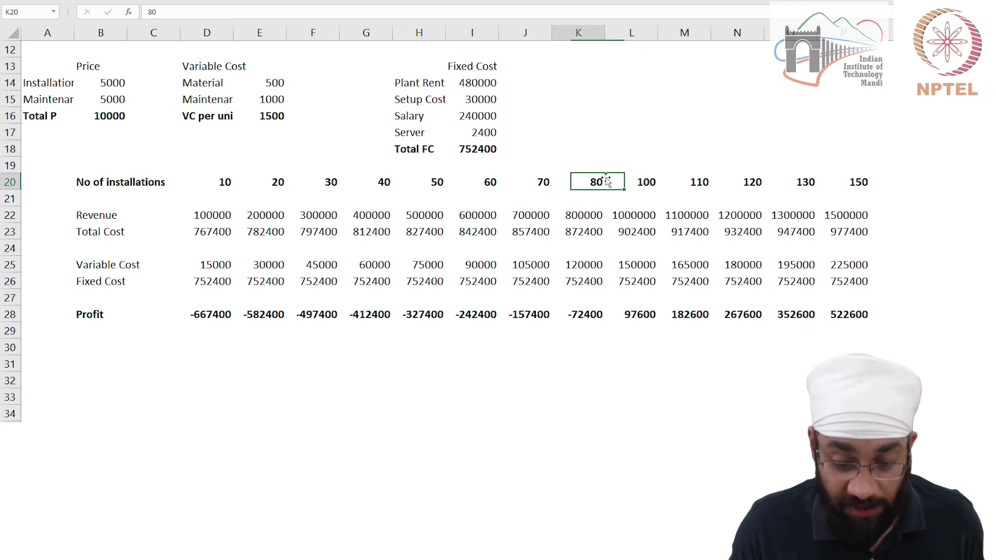
pyautogui.press('Right')
pyautogui.press('Right')
pyautogui.press('Right')
pyautogui.press('Right')
pyautogui.press('Right')
pyautogui.press('Right')
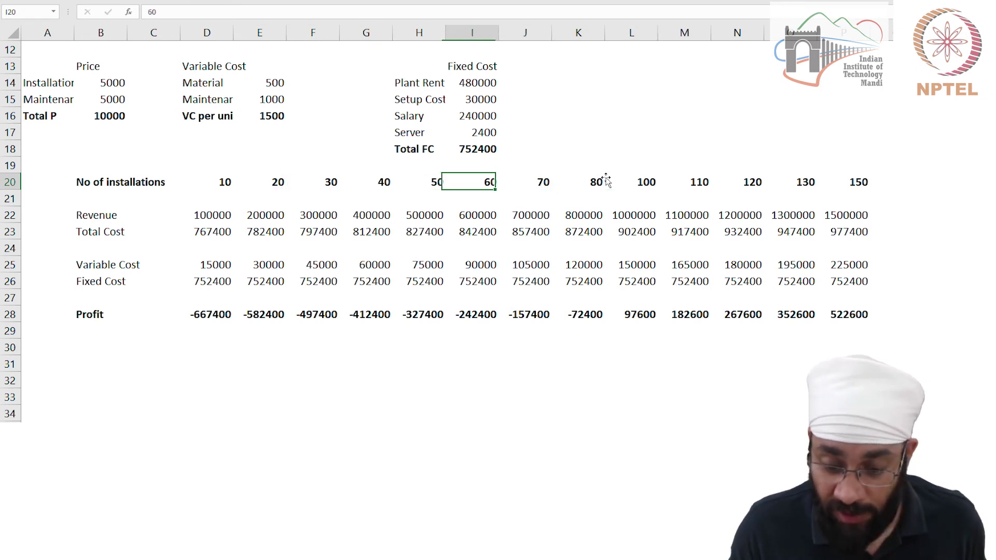
pyautogui.hotkey('ctrl', 'space')
pyautogui.hotkey('ctrl', 'shift', '+')
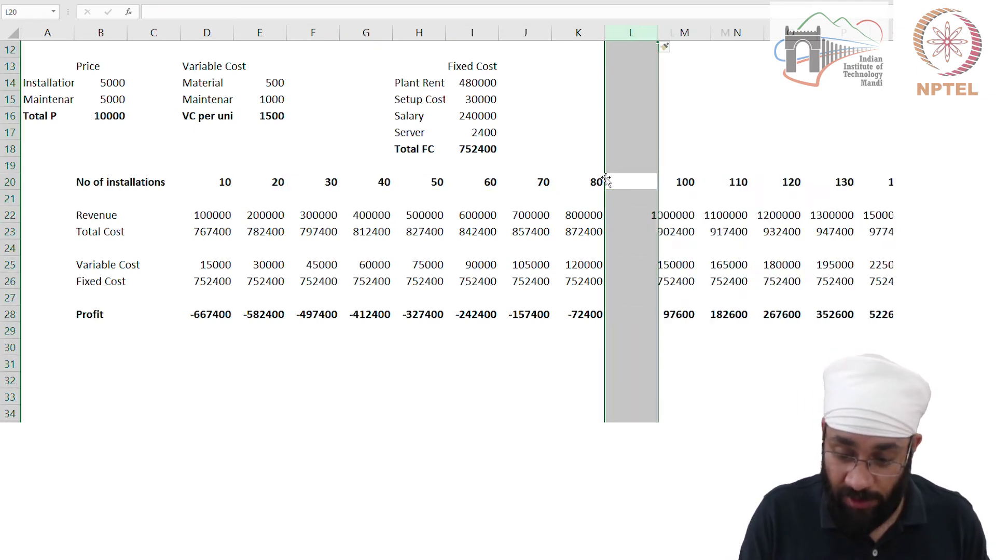
# - Copy the 80-installation scenario from K20:K28 into the blank column starting at L20
pyautogui.press('Left')
pyautogui.hotkey('shift', 'Down')
pyautogui.hotkey('shift', 'Down')
pyautogui.hotkey('shift', 'Down')
pyautogui.hotkey('shift', 'Down')
pyautogui.hotkey('shift', 'Down')
pyautogui.hotkey('shift', 'Down')
pyautogui.hotkey('shift', 'Down')
pyautogui.hotkey('shift', 'Down')
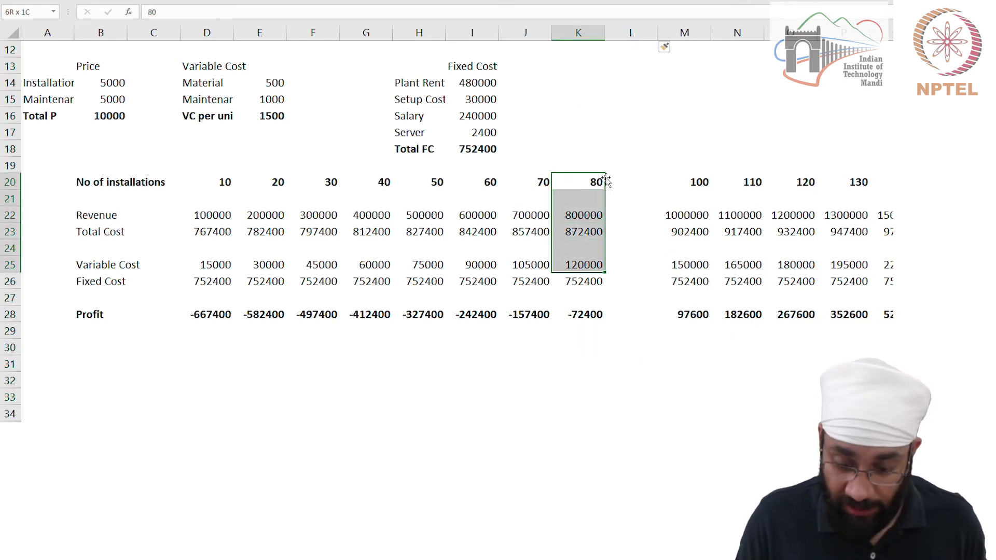
pyautogui.hotkey('ctrl', 'c')
pyautogui.press('Right')
pyautogui.hotkey('ctrl', 'v')
# - Set the number of installations in L20 to 90 and review that scenario down to its profit
pyautogui.write('90')
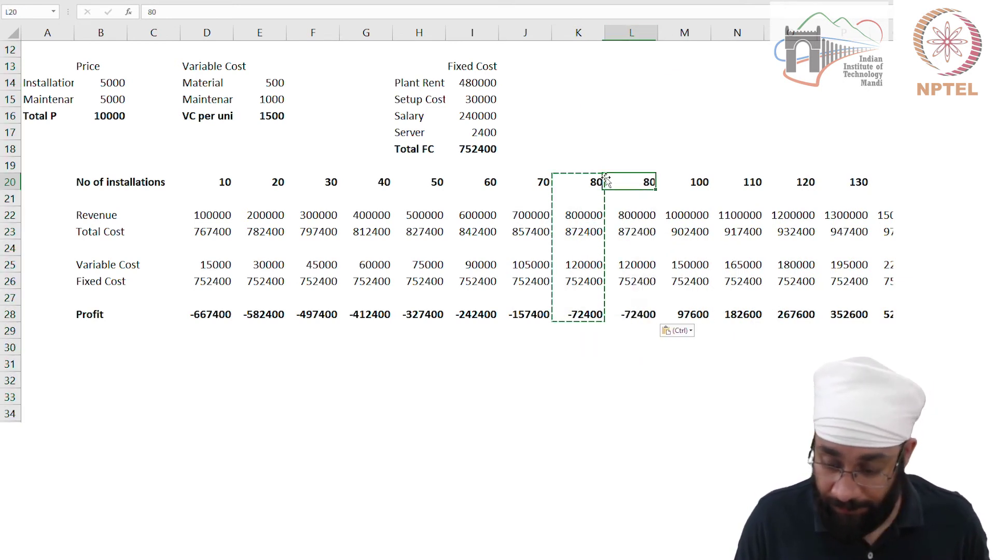
pyautogui.press('Return')
pyautogui.press('Down')
pyautogui.press('Down')
pyautogui.press('Down')
pyautogui.press('Down')
pyautogui.press('Down')
pyautogui.press('Down')
pyautogui.press('Down')
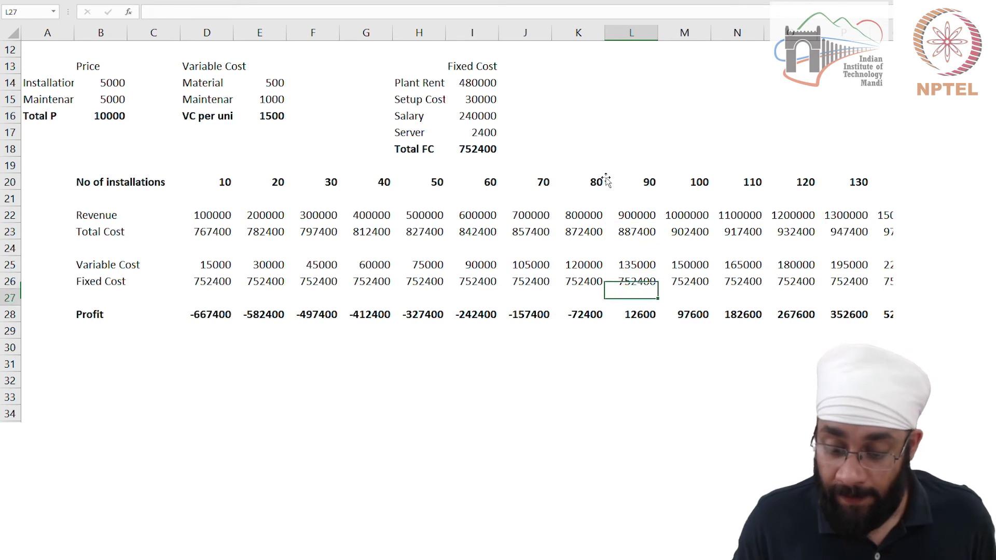
# - Add the label BEP in B30 below the Profit row
pyautogui.press('Up')
pyautogui.press('Up')
pyautogui.press('Up')
pyautogui.press('Up')
pyautogui.press('Up')
pyautogui.press('Up')
pyautogui.press('Up')
pyautogui.press('Up')
pyautogui.press('Home')
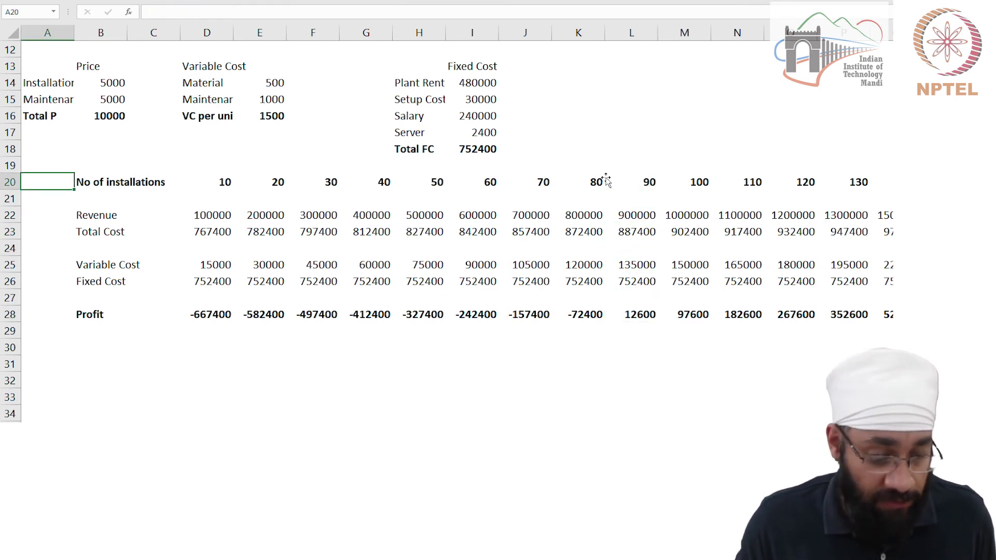
pyautogui.press('Down')
pyautogui.press('Down')
pyautogui.press('Right')
pyautogui.press('Down')
pyautogui.press('Down')
pyautogui.press('Down')
pyautogui.press('Down')
pyautogui.press('Down')
pyautogui.press('Down')
pyautogui.press('Down')
pyautogui.press('Down')
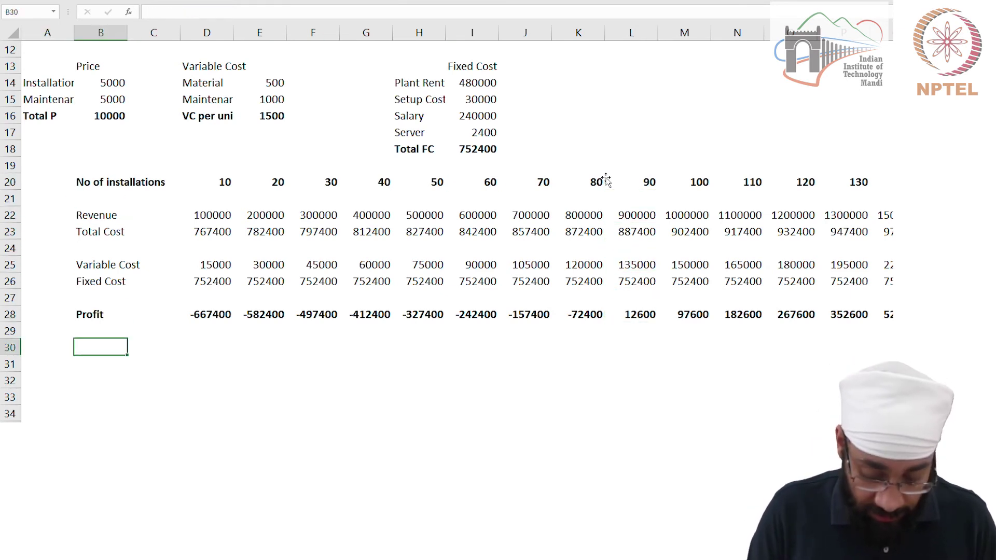
pyautogui.write('BEP')
pyautogui.press('Tab')
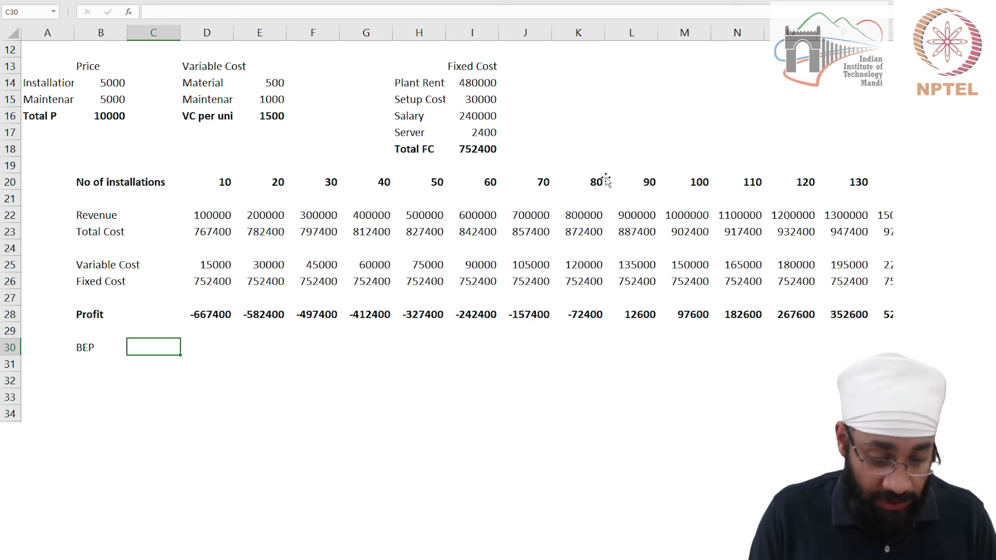
# - Enter the formula =I18-(B16-E16) in C30, using total fixed cost, total price and variable cost per unit
pyautogui.write('=')
pyautogui.press('Up')
pyautogui.press('Up')
pyautogui.press('Up')
pyautogui.press('Up')
pyautogui.press('Up')
pyautogui.press('Up')
pyautogui.press('Up')
pyautogui.press('Up')
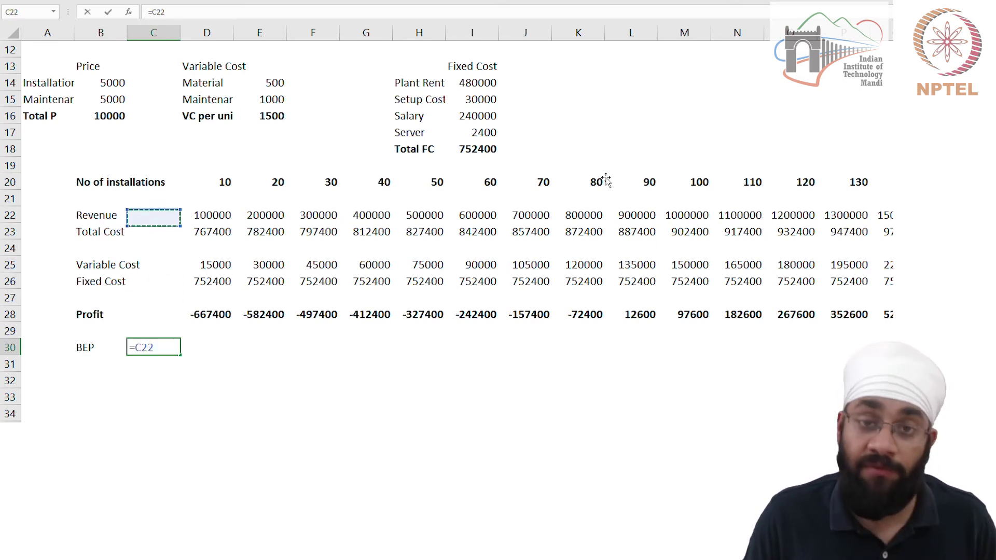
pyautogui.press('Up')
pyautogui.press('Up')
pyautogui.press('Up')
pyautogui.press('Right')
pyautogui.press('Right')
pyautogui.press('Right')
pyautogui.press('Right')
pyautogui.press('Right')
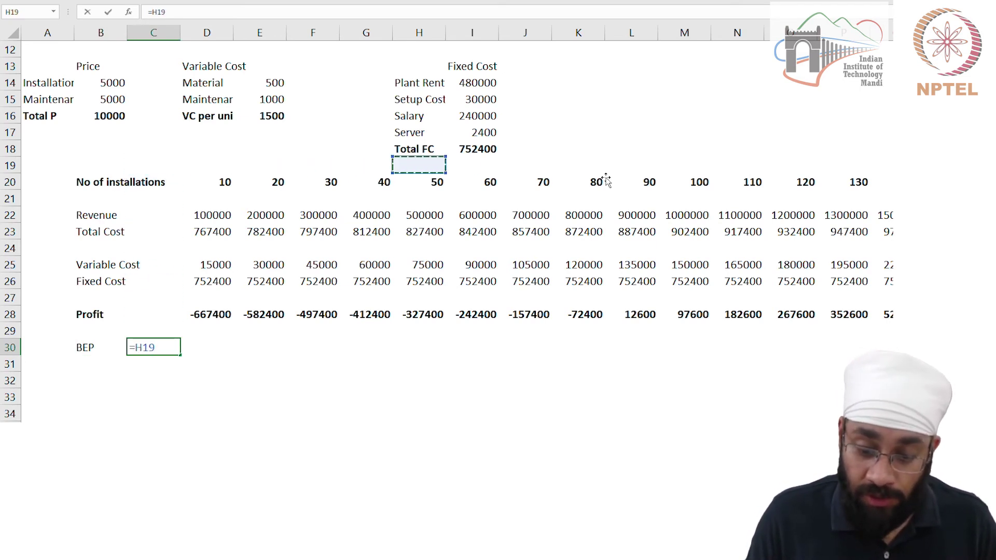
pyautogui.press('Right')
pyautogui.press('Up')
pyautogui.write('-')
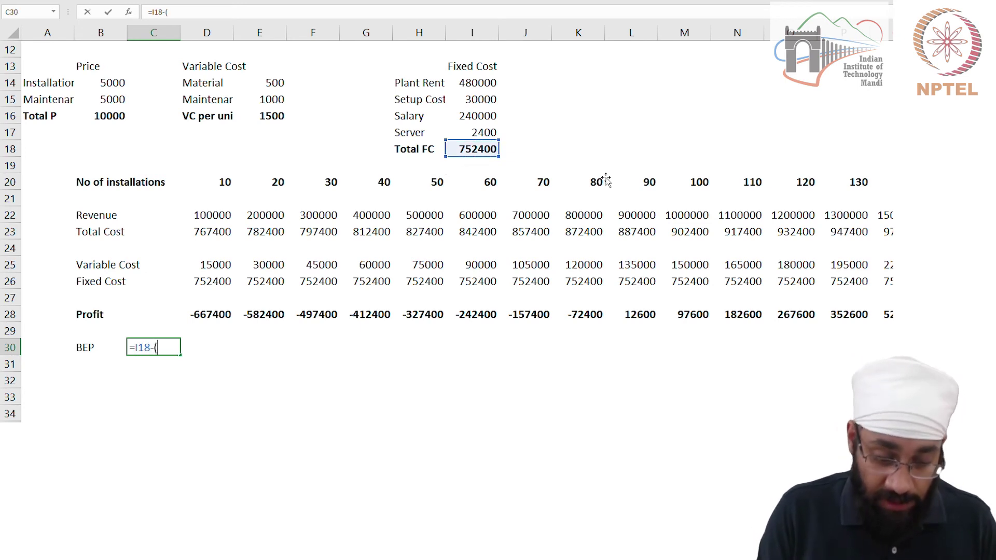
pyautogui.write('(')
pyautogui.click(115, 116)
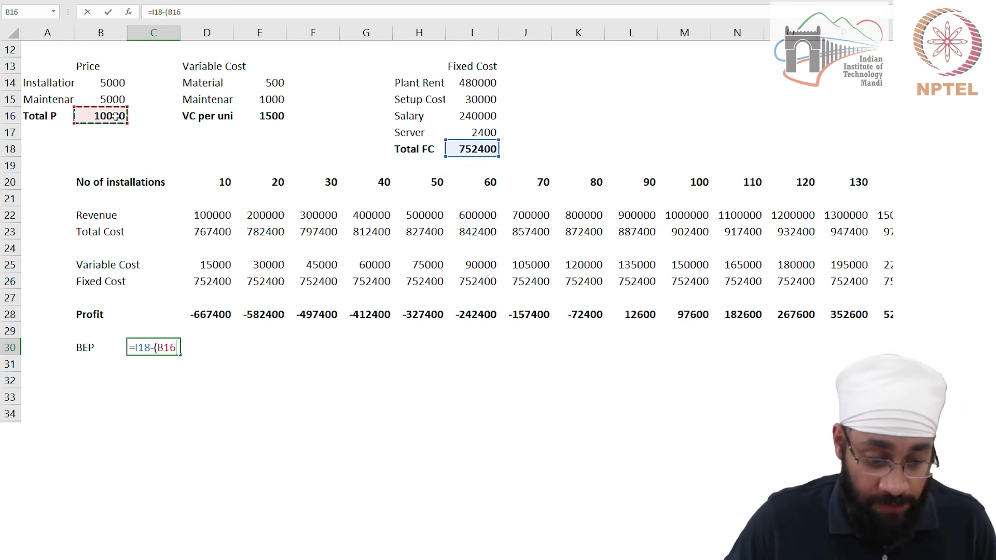
pyautogui.write('-')
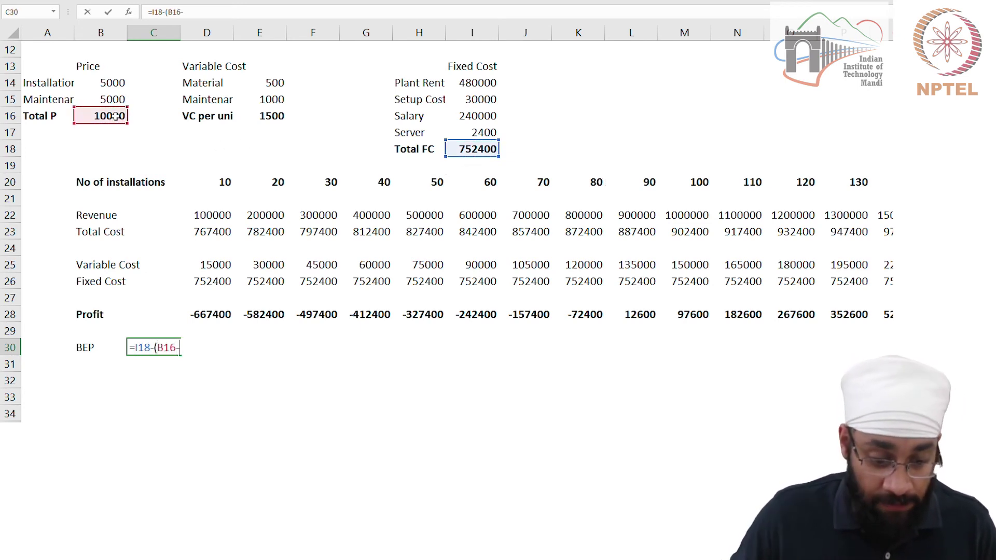
pyautogui.click(262, 114)
pyautogui.write(')')
pyautogui.press('Return')
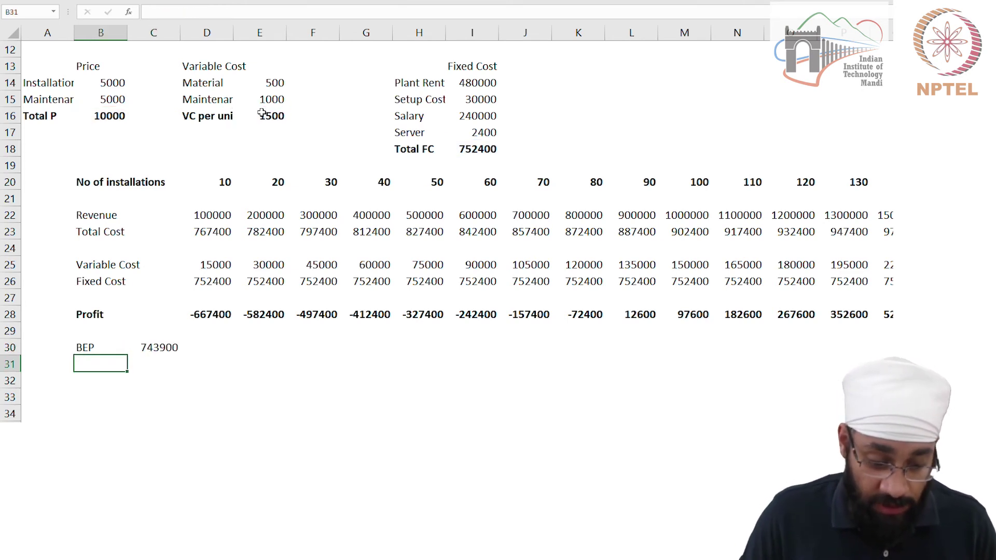
# - Correct the BEP formula in C30 to divide instead of subtract, as =I18/(B16-E16)
pyautogui.press('Up')
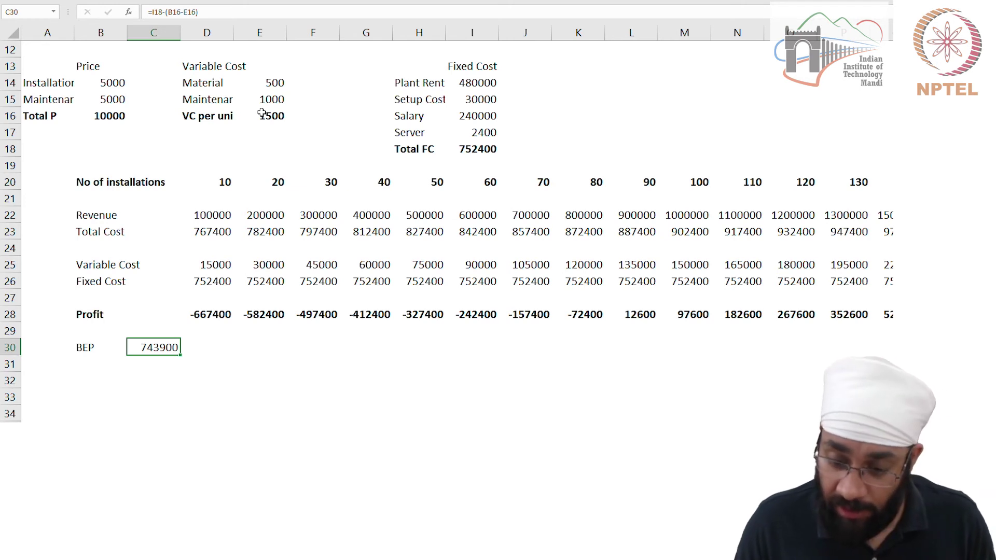
pyautogui.press('F2')
pyautogui.press('Left')
pyautogui.press('Left')
pyautogui.press('Left')
pyautogui.press('Left')
pyautogui.press('Left')
pyautogui.press('Left')
pyautogui.press('Left')
pyautogui.press('Left')
pyautogui.press('Left')
pyautogui.press('Left')
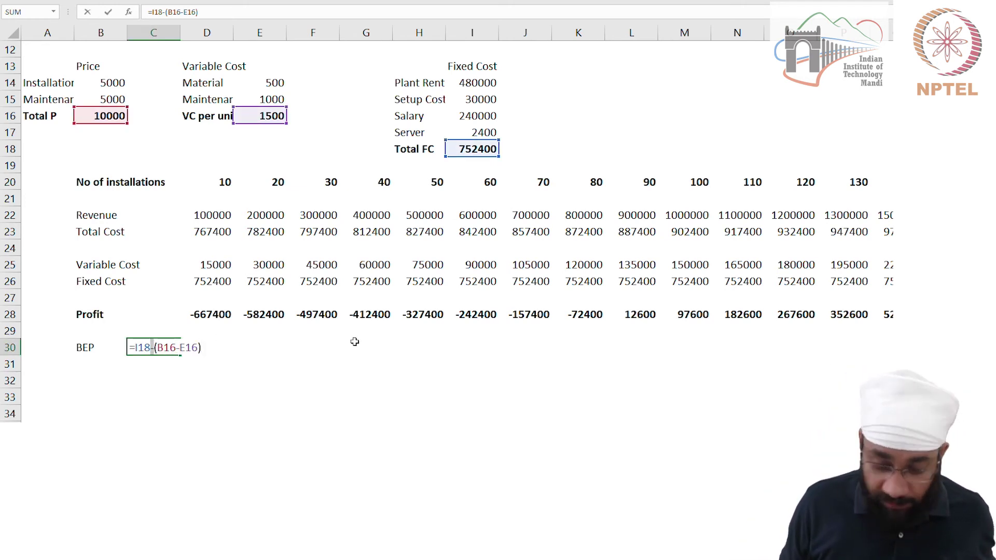
pyautogui.press('Delete')
pyautogui.write('/')
pyautogui.press('Return')
# - Make the BEP label and its value in B30:C30 bold
pyautogui.press('Up')
pyautogui.press('Left')
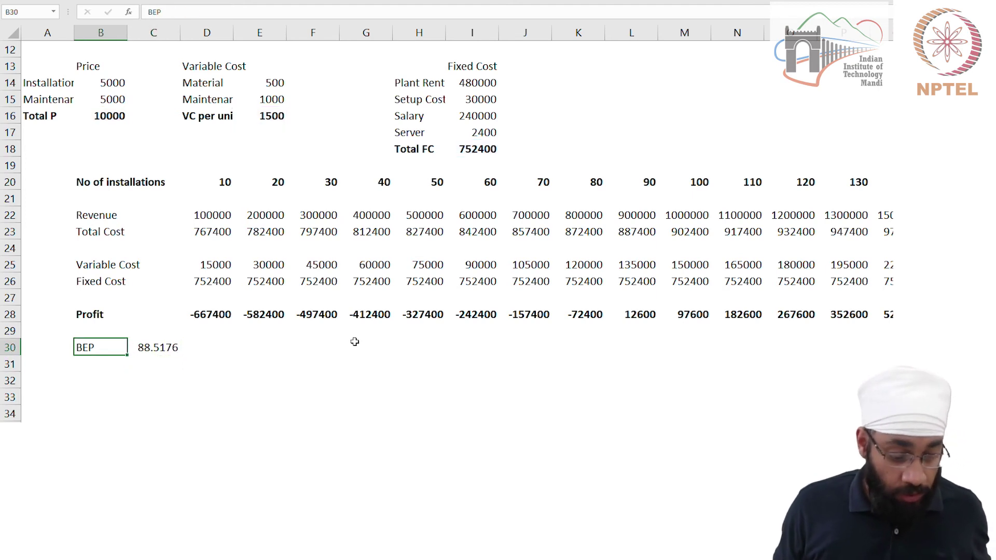
pyautogui.hotkey('shift', 'Right')
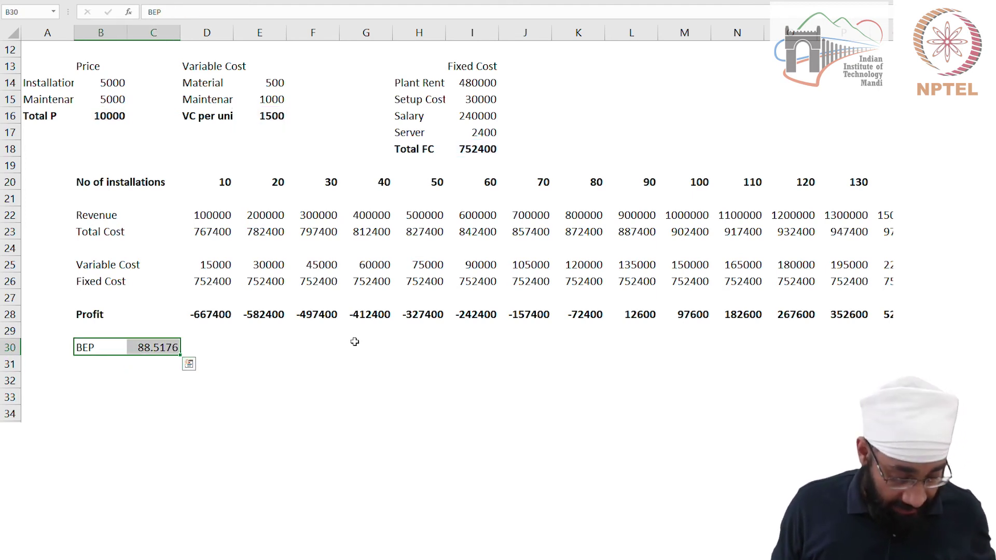
pyautogui.hotkey('ctrl', 'b')
pyautogui.hotkey('shift', 'Left')
pyautogui.press('Right')
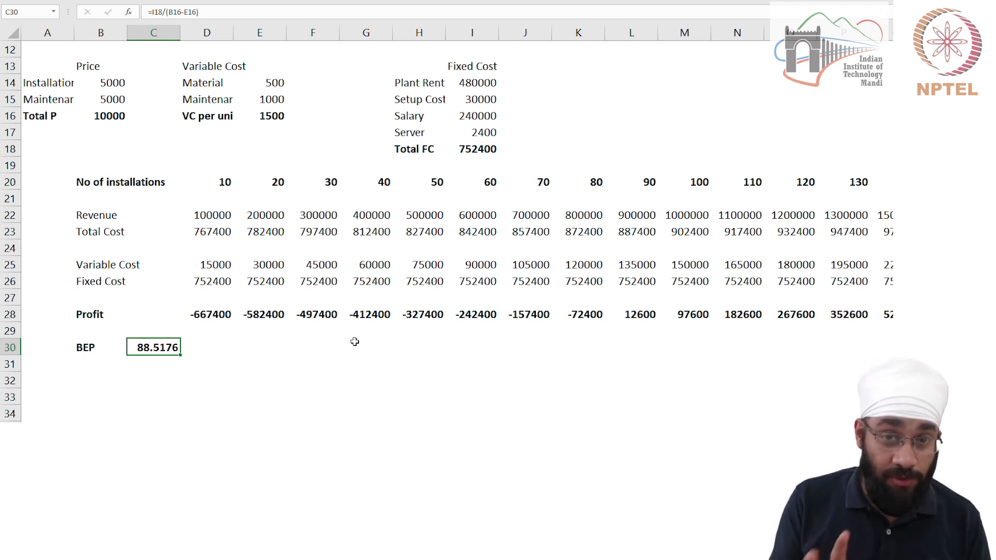
pyautogui.press('Left')
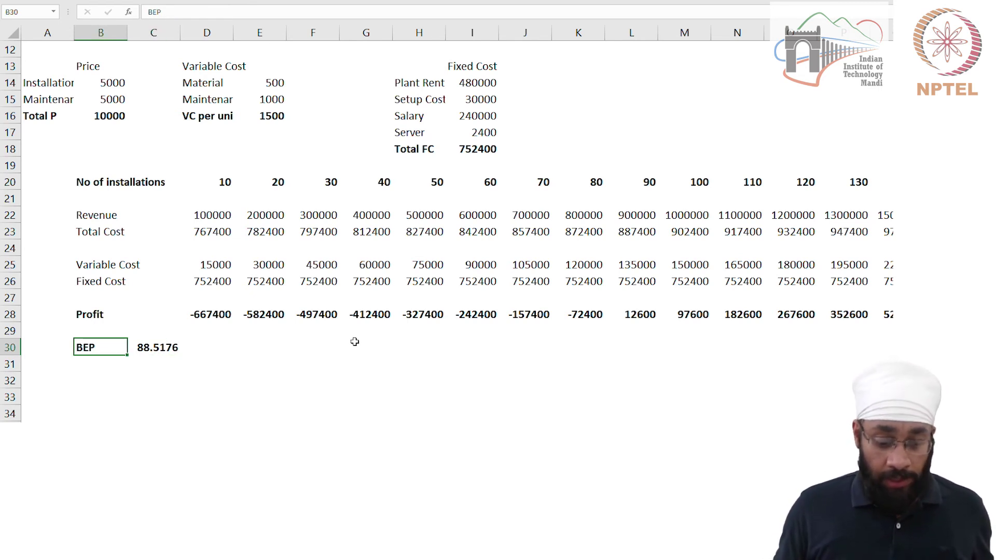
pyautogui.press('Up')
pyautogui.press('Up')
pyautogui.press('Up')
pyautogui.press('Up')
pyautogui.press('Up')
pyautogui.press('Up')
pyautogui.press('Up')
pyautogui.press('Up')
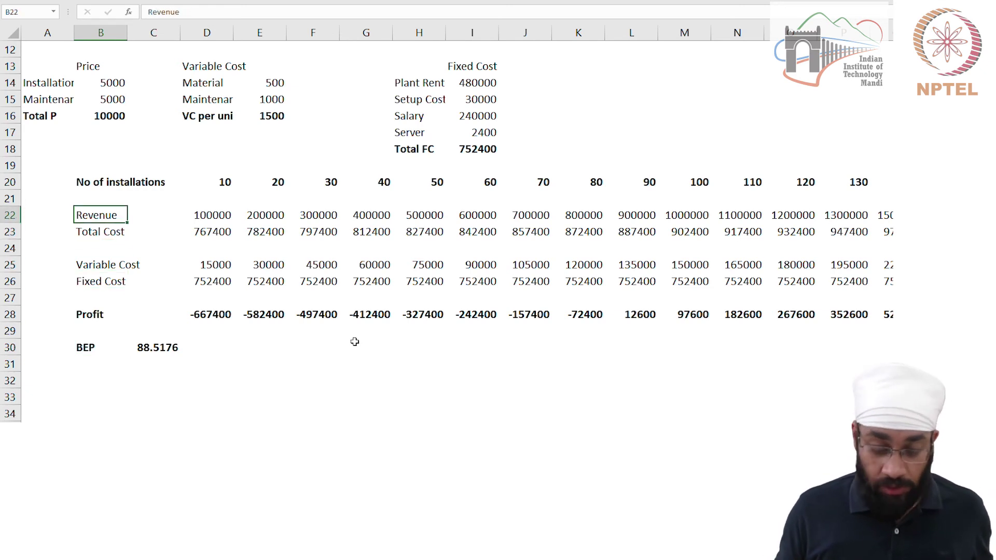
pyautogui.press('Right')
pyautogui.press('Right')
pyautogui.press('Right')
pyautogui.press('Right')
pyautogui.press('Up')
pyautogui.press('Up')
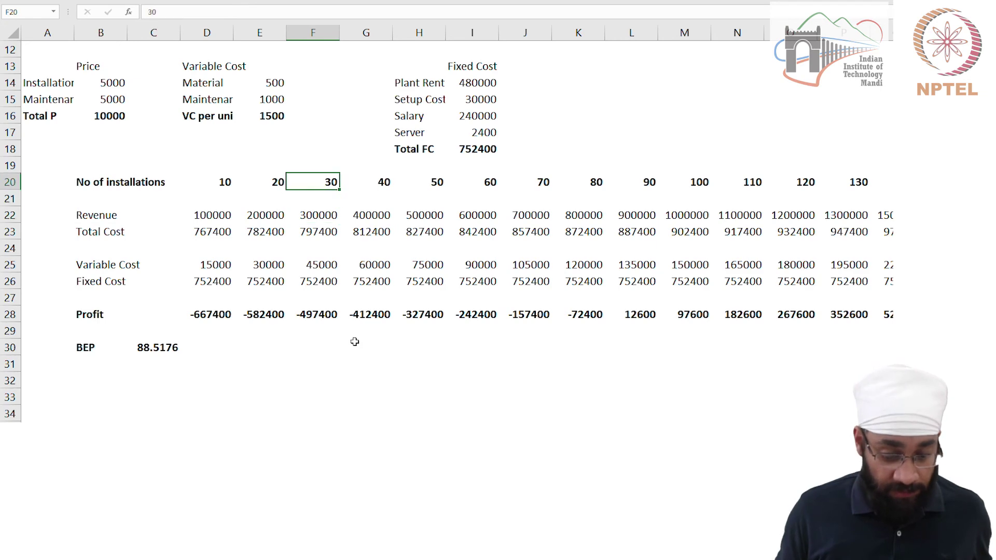
pyautogui.keyDown('ctrl'); pyautogui.scroll(-3, 355, 342); pyautogui.keyUp('ctrl')
pyautogui.scroll(-1, 244, 256)
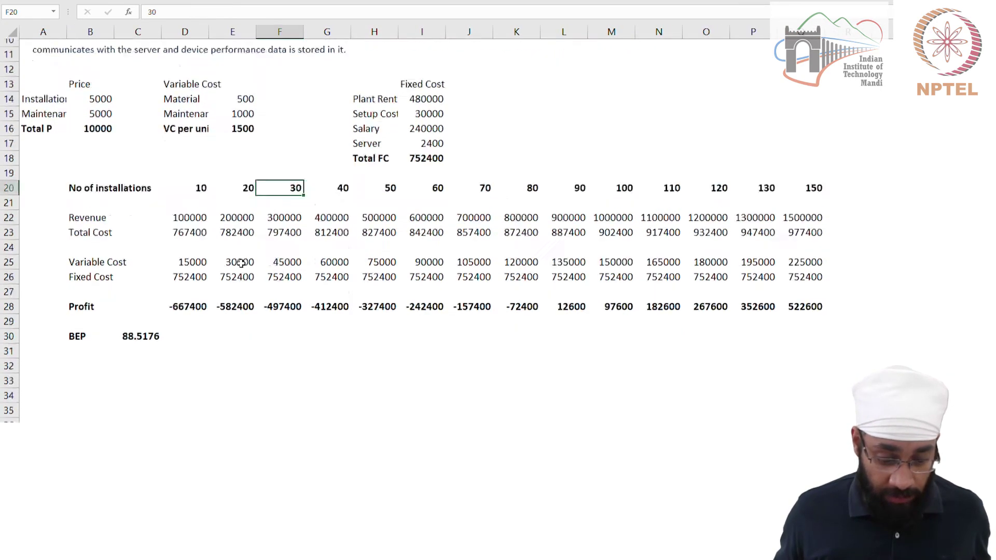
pyautogui.keyDown('ctrl'); pyautogui.scroll(2, 229, 91); pyautogui.keyUp('ctrl')
pyautogui.click(114, 123)
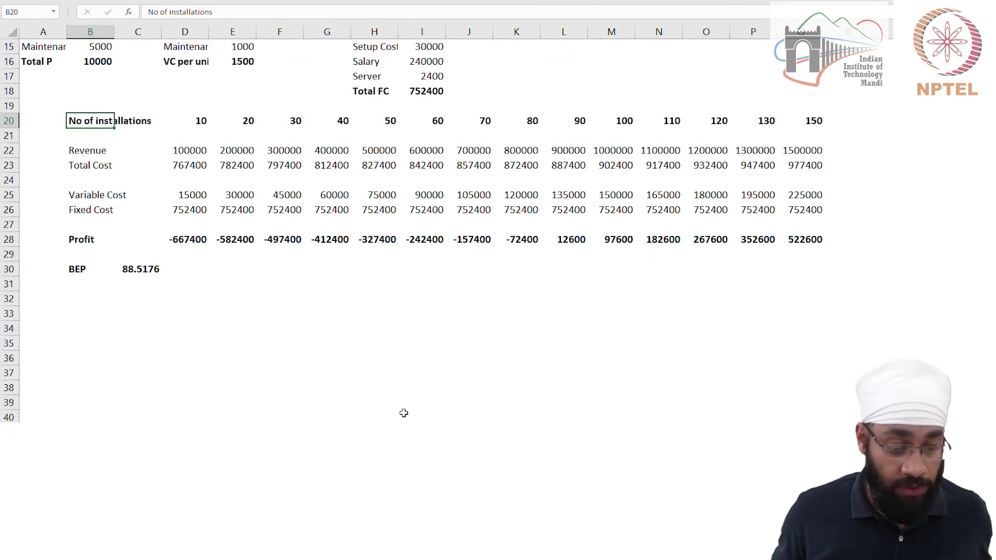
pyautogui.hotkey('shift', 'Down')
pyautogui.hotkey('shift', 'Down')
pyautogui.hotkey('shift', 'Down')
pyautogui.hotkey('ctrl', 'q')
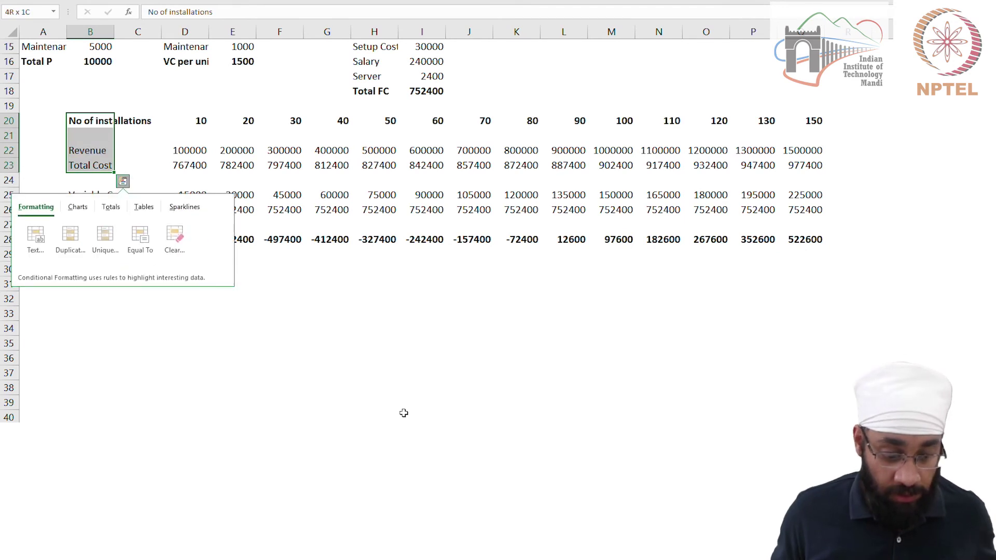
pyautogui.press('Escape')
# - Delete the empty row 21 between the No of installations and Revenue rows
pyautogui.press('Down')
pyautogui.hotkey('shift', 'space')
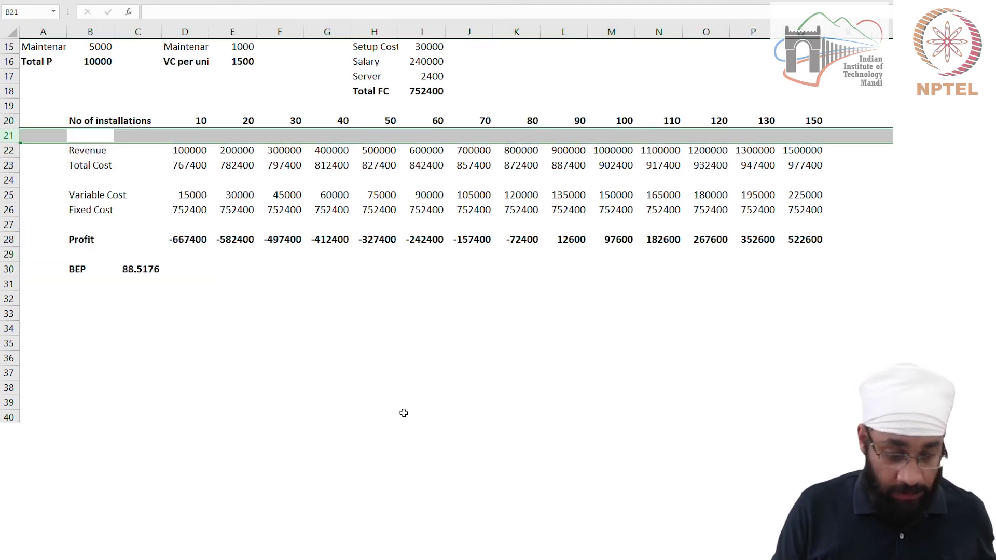
pyautogui.hotkey('ctrl', '-')
# - Insert a 2-D line chart of No of installations, Revenue and Total Cost from B20:Q22 and place it below these rows
pyautogui.hotkey('ctrl', 'shift', 'Right')
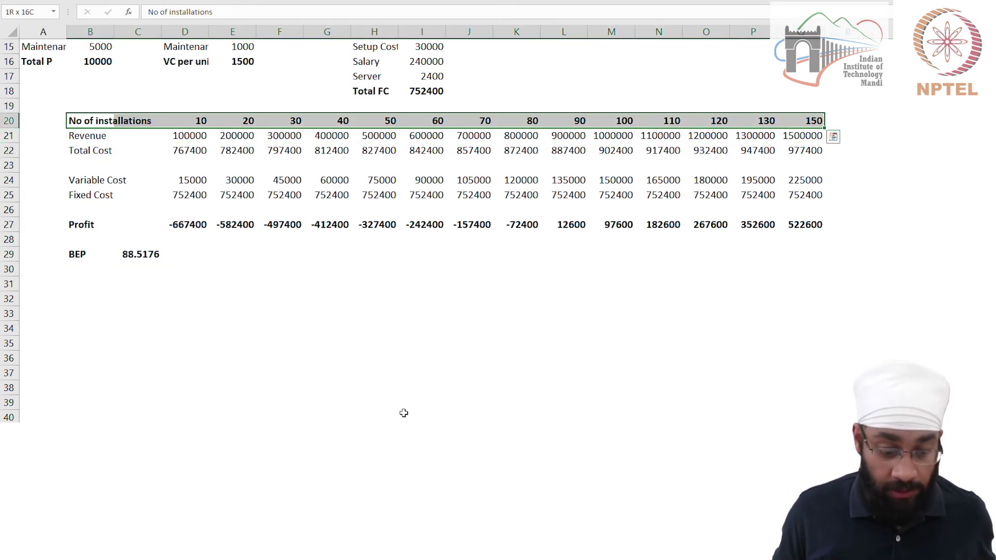
pyautogui.hotkey('shift', 'Down')
pyautogui.hotkey('shift', 'Down')
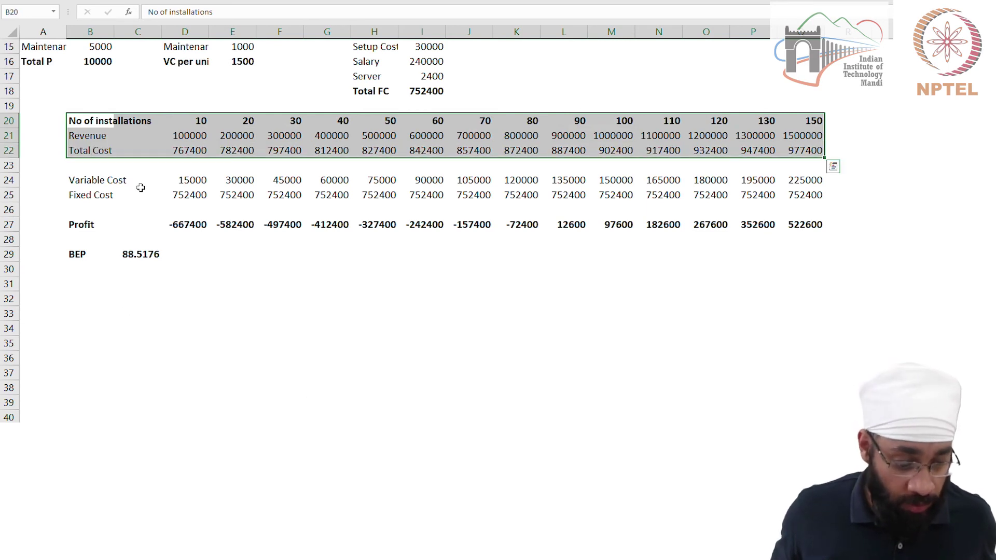
pyautogui.click(87, 0)
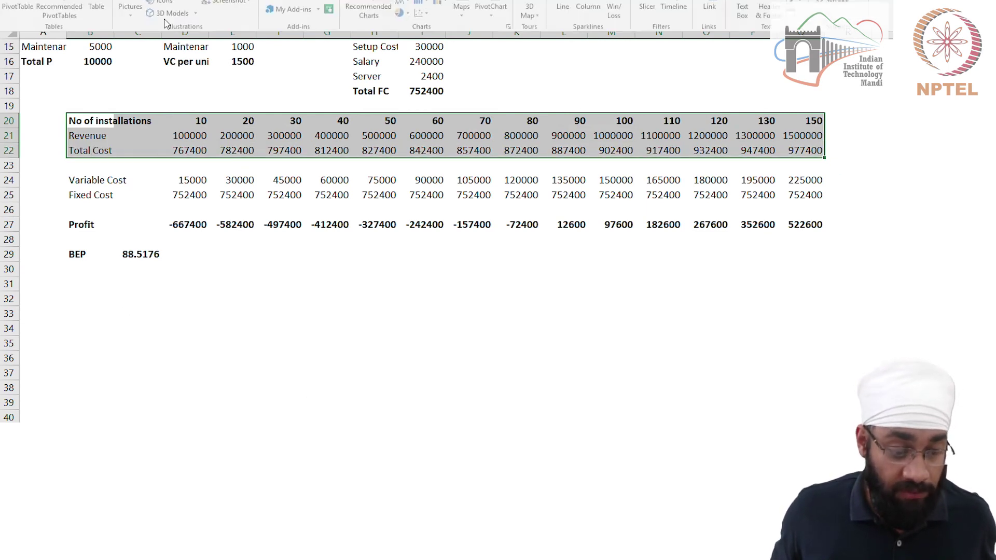
pyautogui.click(405, 20)
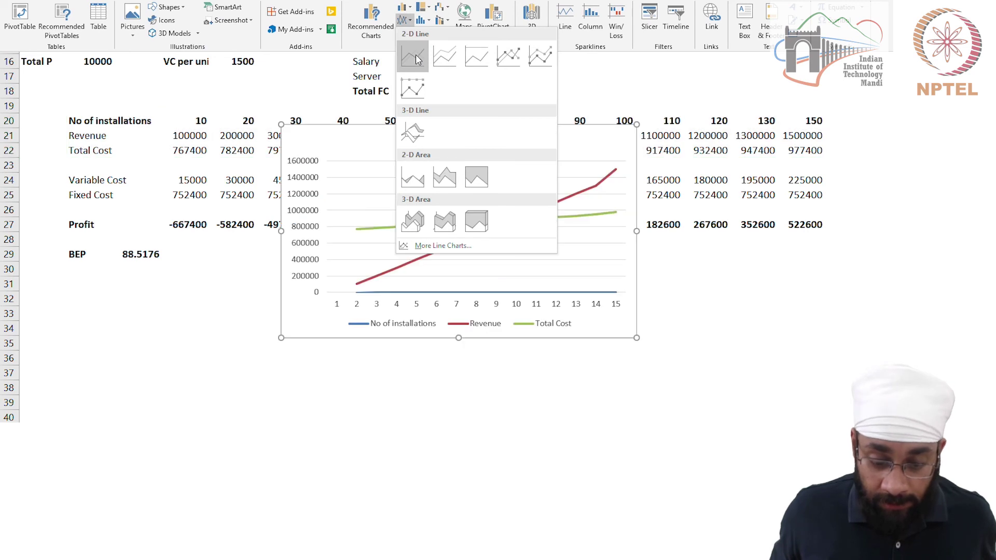
pyautogui.click(416, 54)
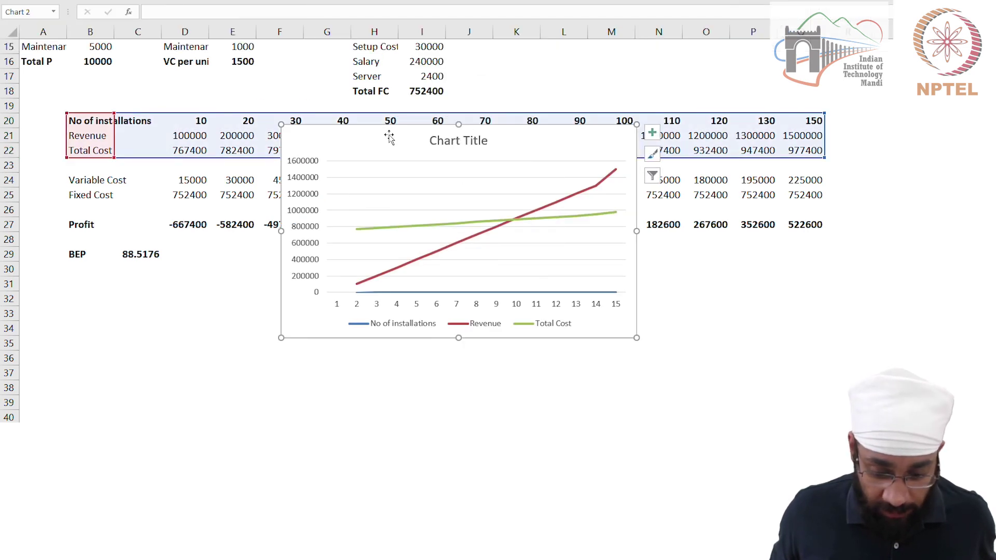
pyautogui.moveTo(398, 127); pyautogui.dragTo(405, 170)
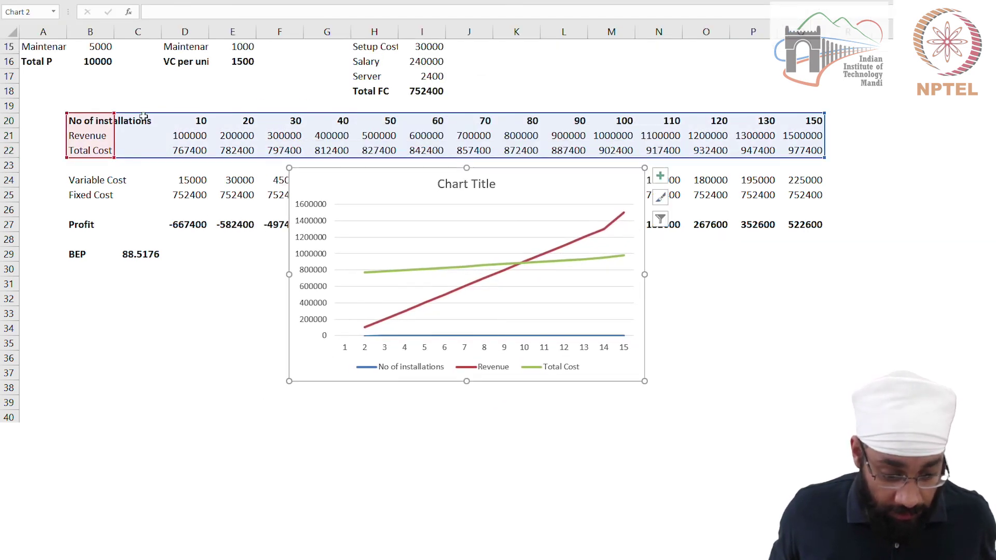
# - Delete the empty cells C20:C22 and shift the remaining cells left
pyautogui.click(145, 122)
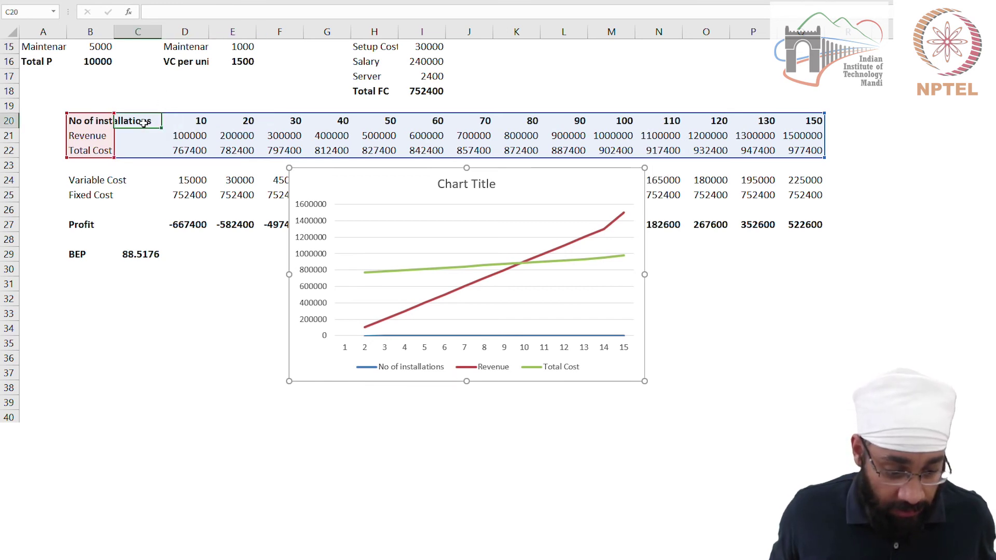
pyautogui.hotkey('shift', 'Down')
pyautogui.hotkey('shift', 'Down')
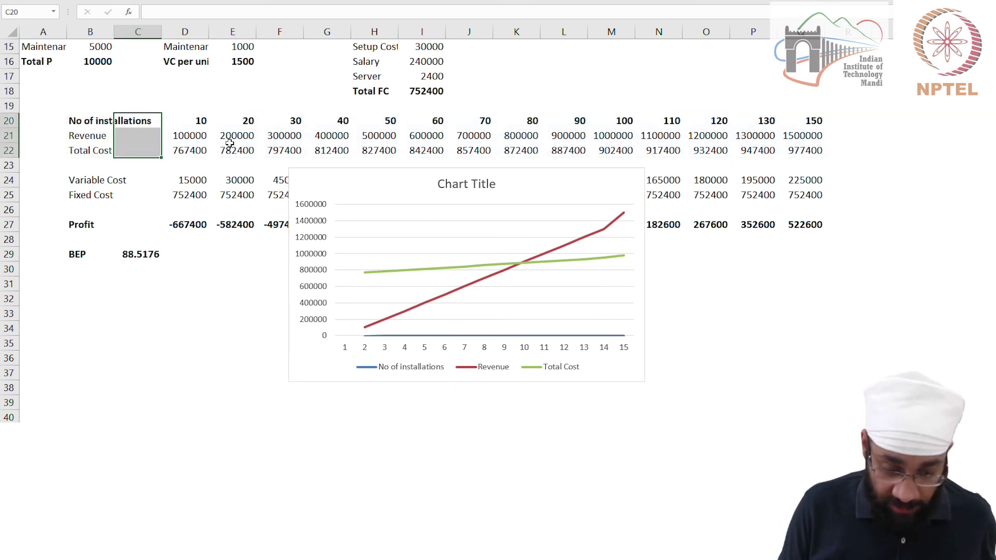
pyautogui.hotkey('ctrl', '-')
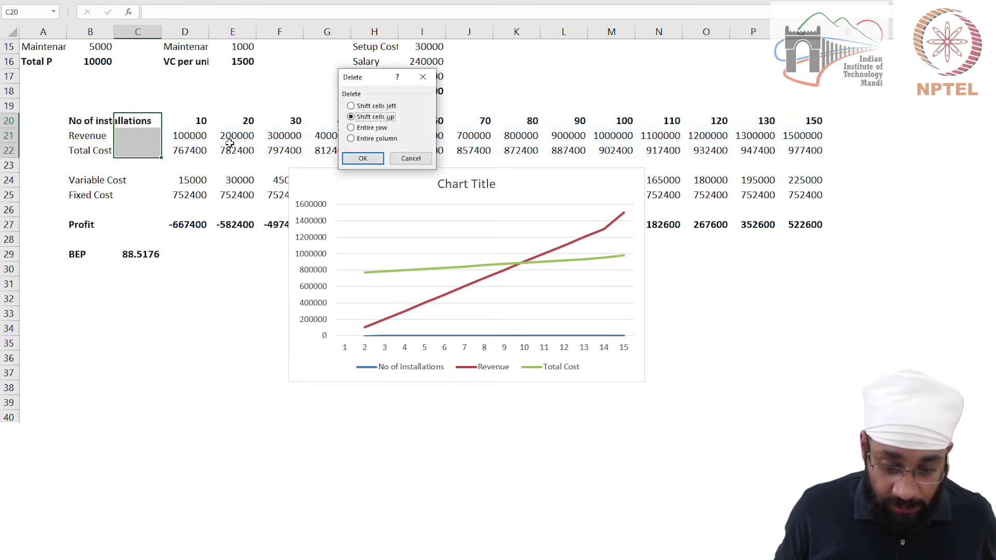
pyautogui.press('Return')
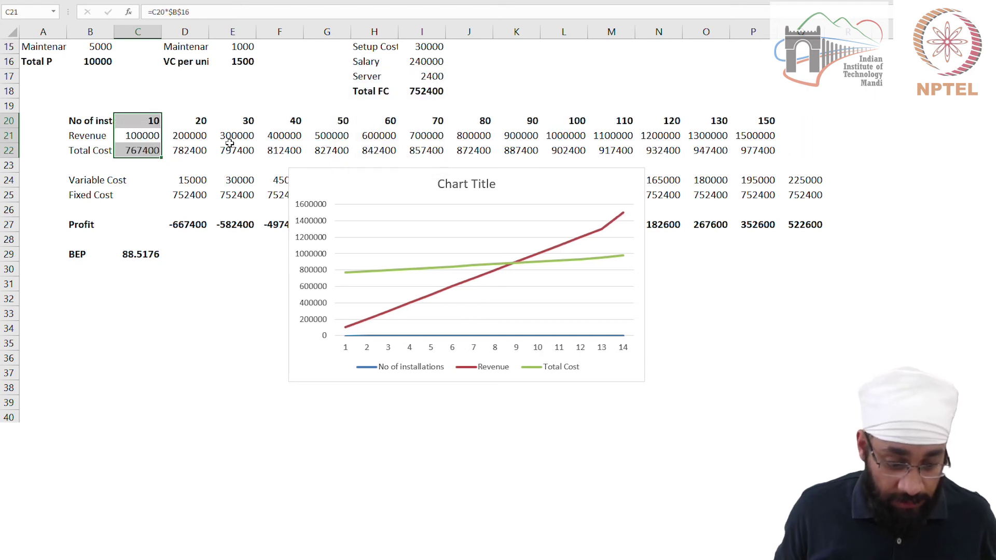
pyautogui.press('Left')
pyautogui.press('Up')
# - Set the chart's horizontal axis labels to the installation counts in C20:P20 and check the resulting label list
pyautogui.click(553, 244)
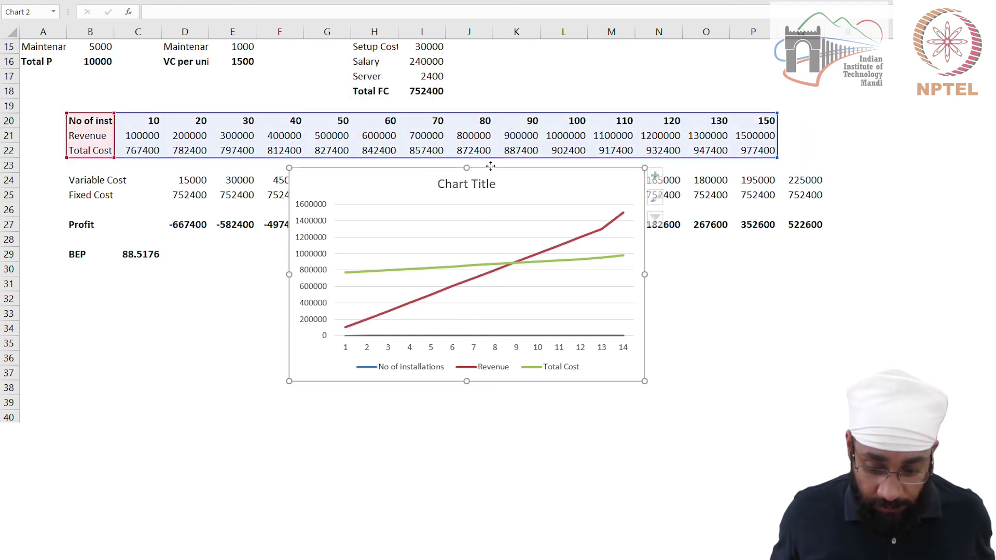
pyautogui.rightClick(468, 297)
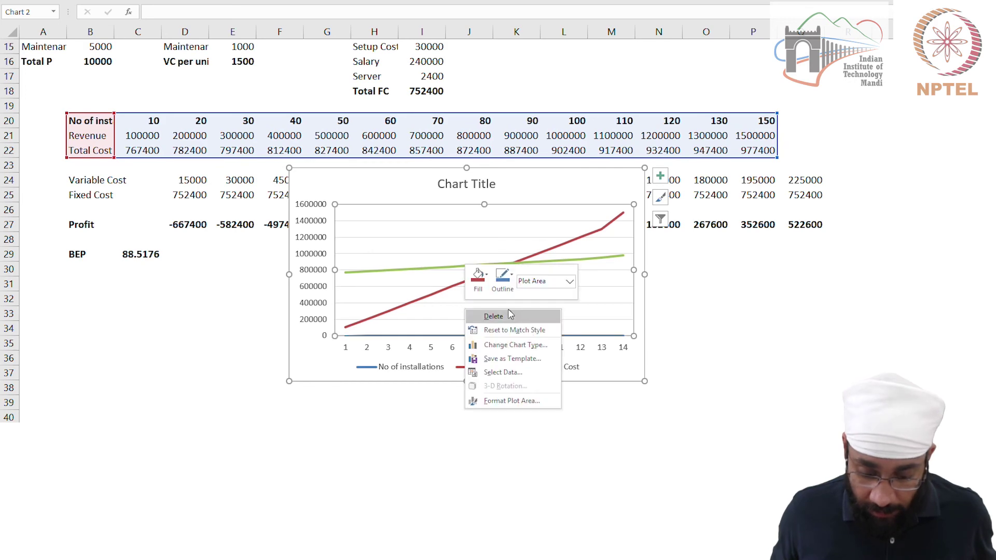
pyautogui.click(498, 370)
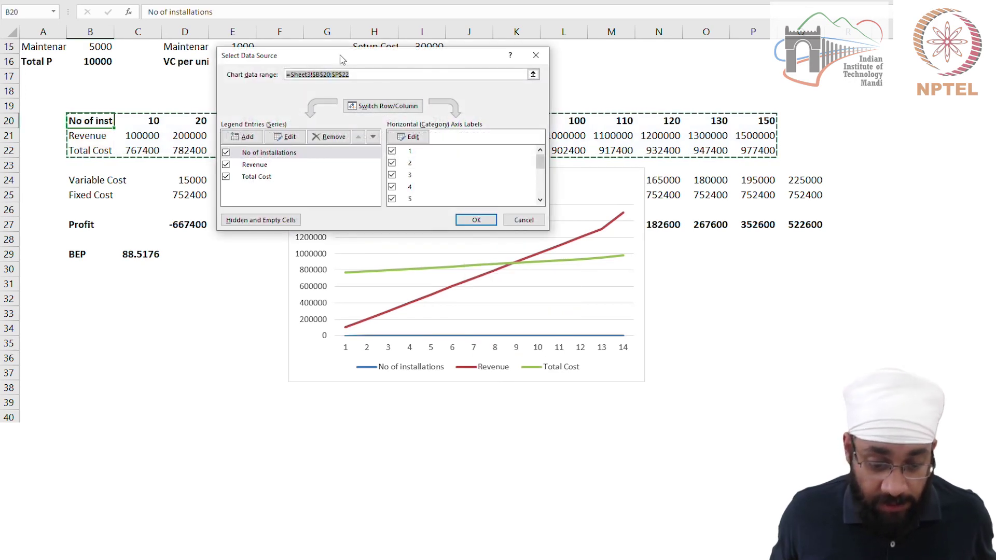
pyautogui.moveTo(340, 60); pyautogui.dragTo(684, 86)
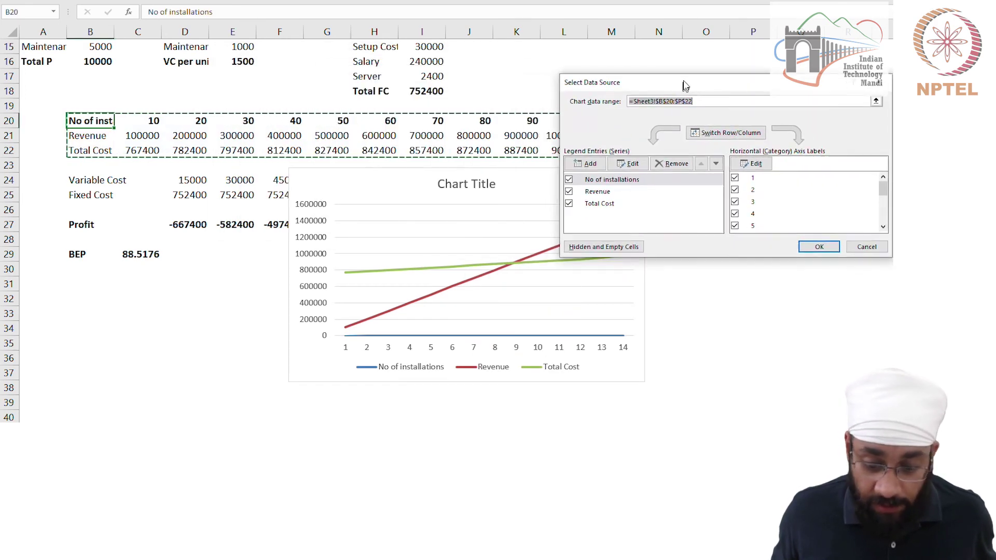
pyautogui.click(752, 162)
pyautogui.click(408, 144)
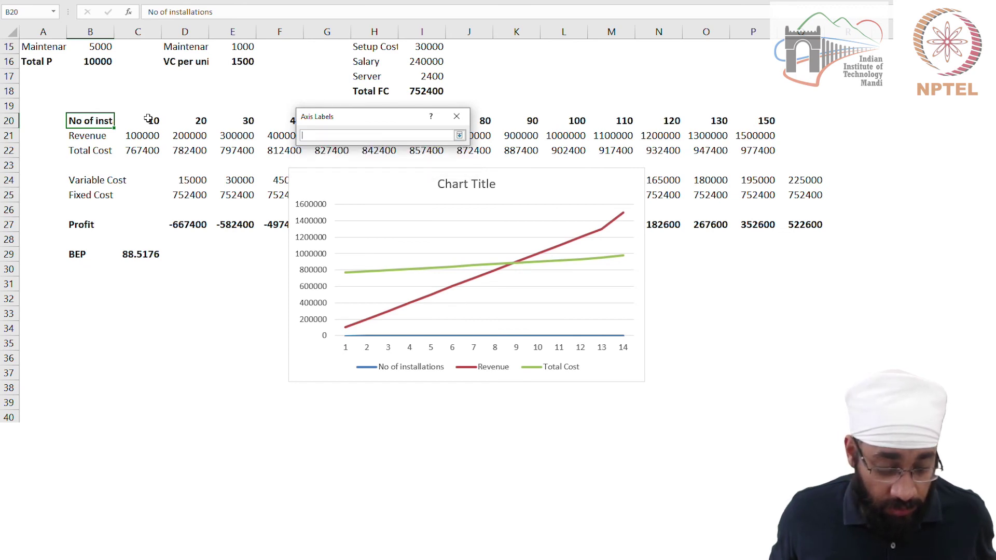
pyautogui.click(154, 122)
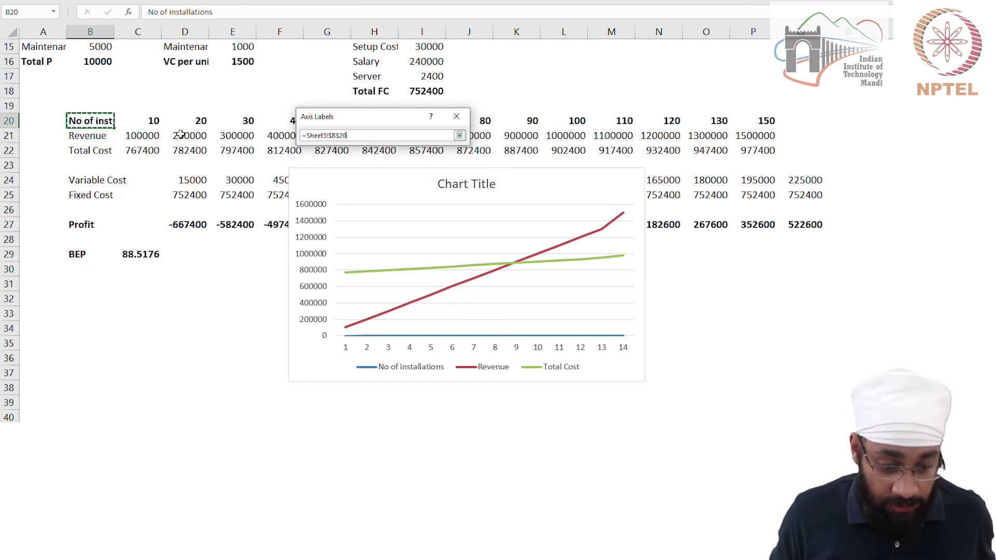
pyautogui.hotkey('ctrl', 'shift', 'Right')
pyautogui.press('Return')
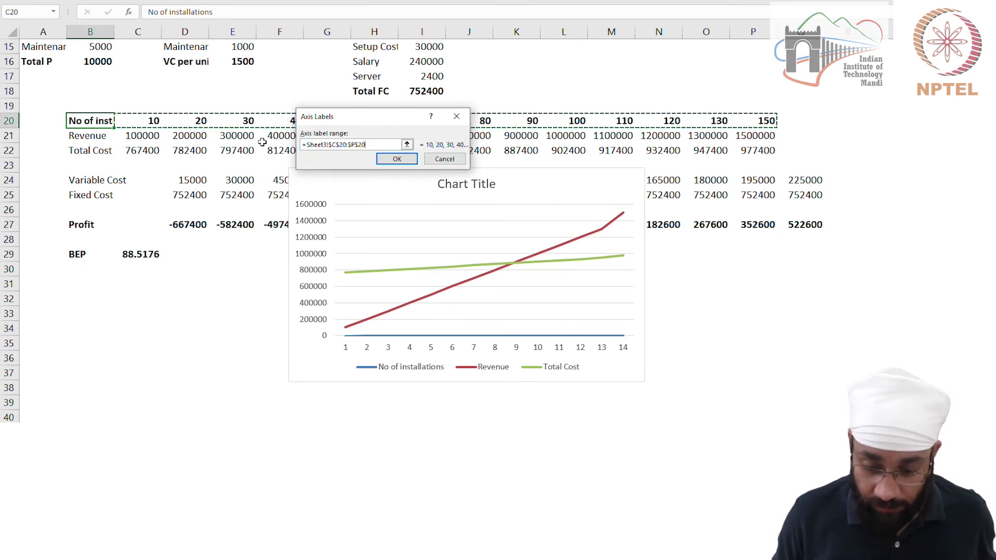
pyautogui.press('Return')
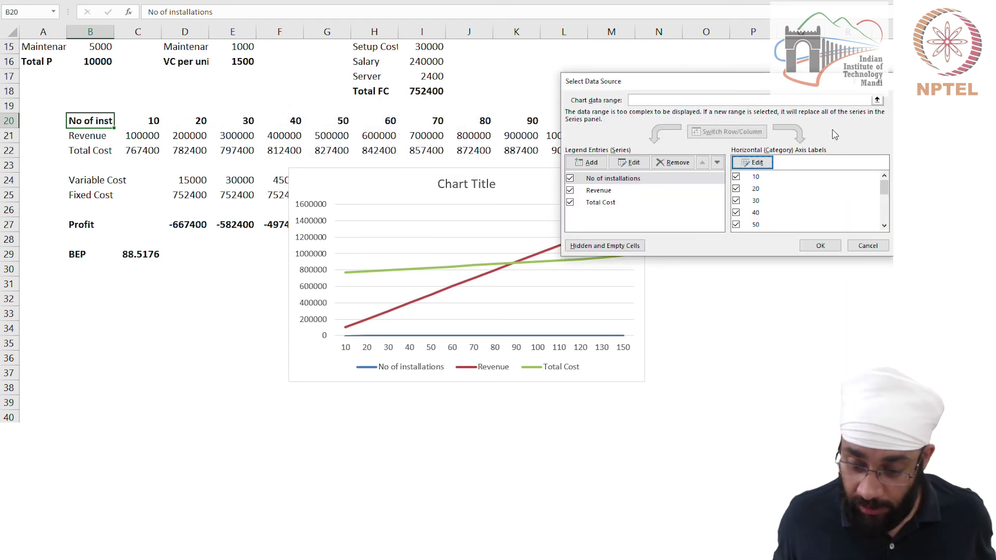
pyautogui.scroll(-3, 799, 209)
pyautogui.scroll(3, 794, 181)
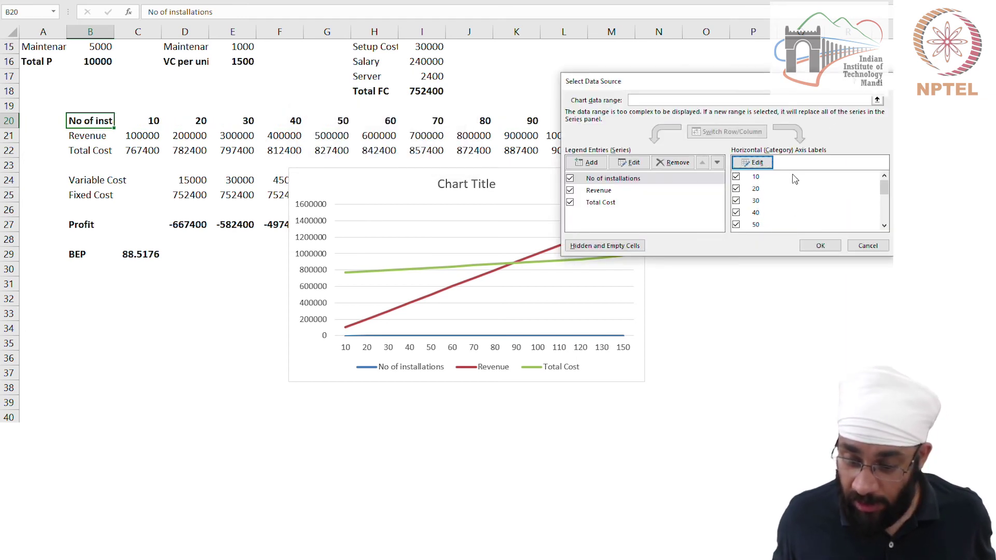
pyautogui.scroll(-3, 764, 208)
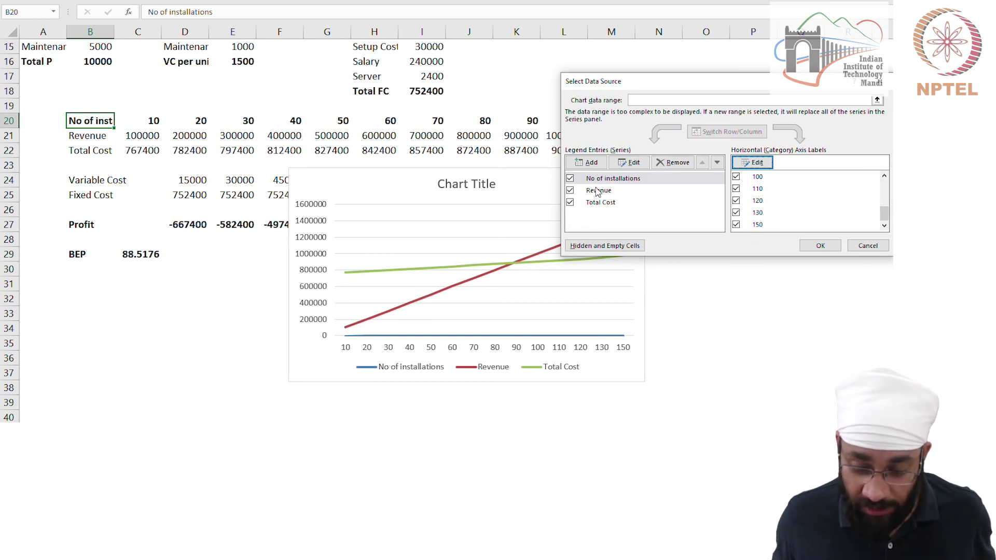
# - Exclude the No of installations series from the line chart and reposition the chart over rows 20 to 33
pyautogui.click(570, 178)
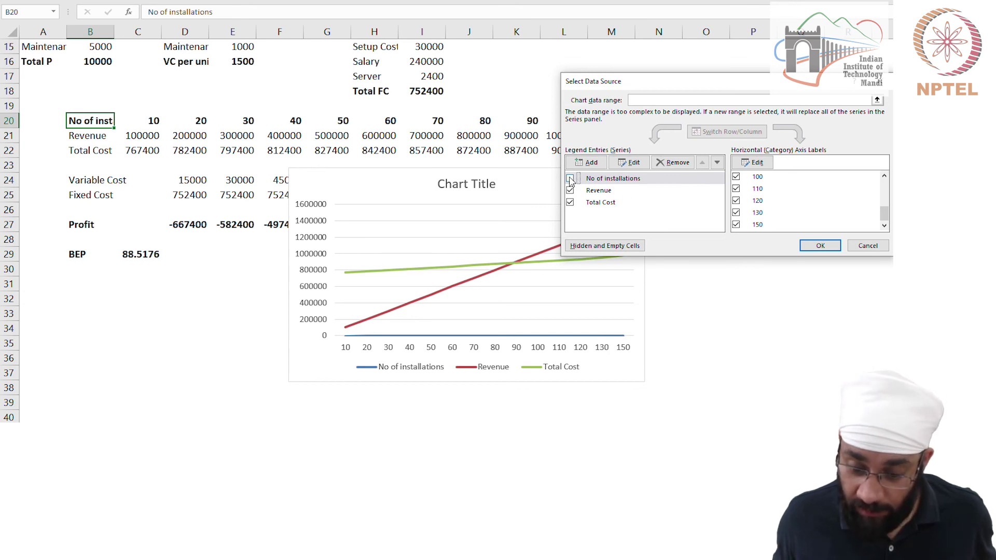
pyautogui.click(820, 245)
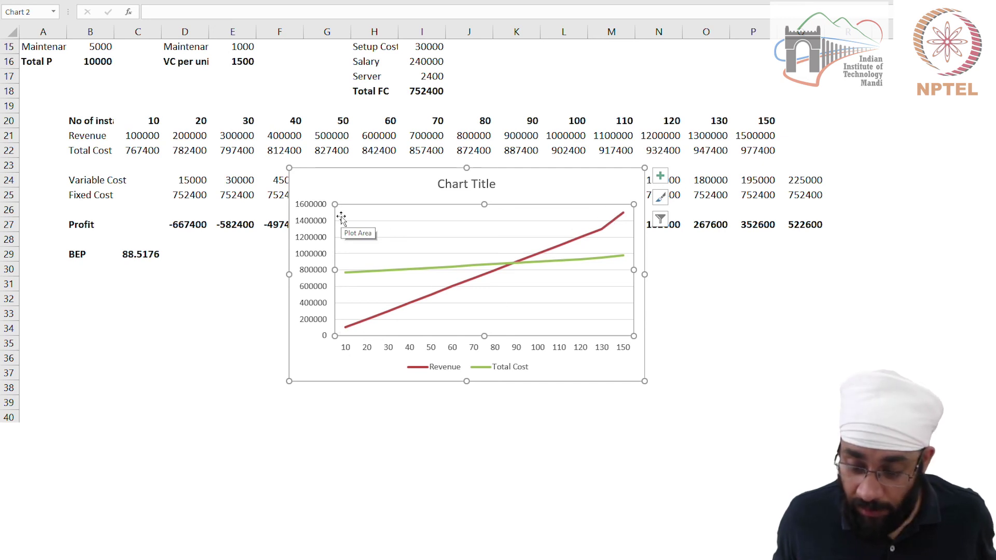
pyautogui.moveTo(518, 187); pyautogui.dragTo(427, 230)
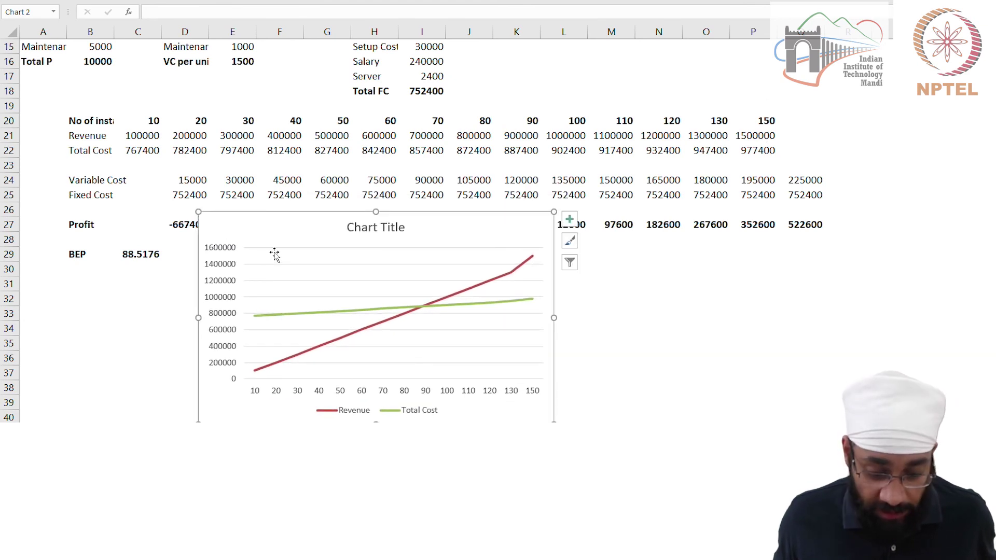
pyautogui.moveTo(502, 227); pyautogui.dragTo(523, 116)
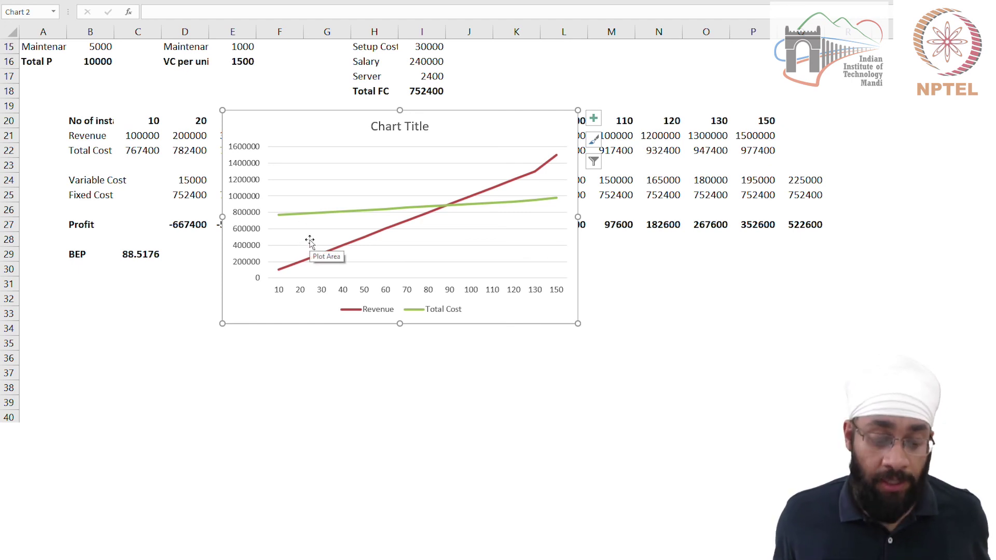
# - Switch to the PowerPoint slide show with the Case Study slide to review the case text and its question
pyautogui.hotkey('alt', 'Tab')
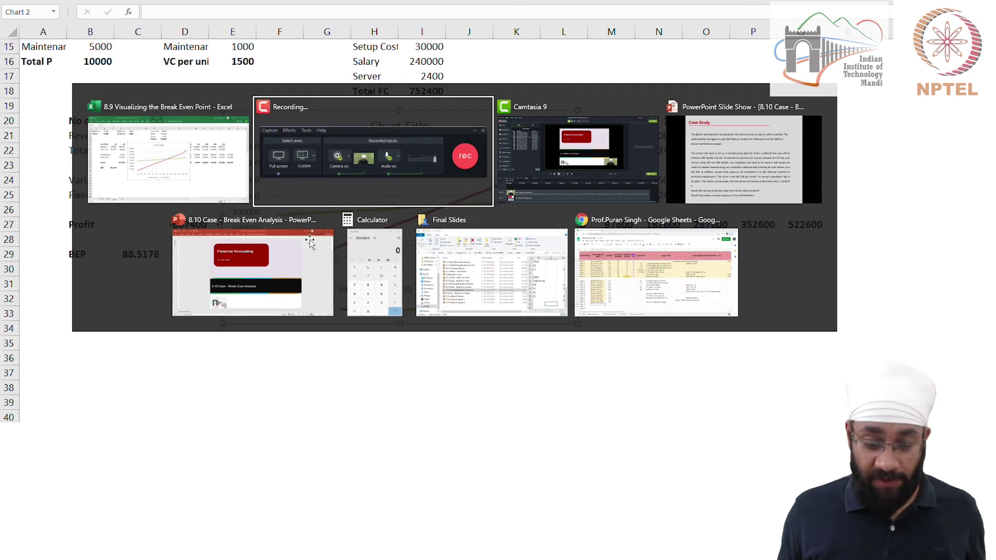
pyautogui.hotkey('alt', 'Tab')
pyautogui.hotkey('alt', 'Tab')
pyautogui.hotkey('alt', 'Tab')
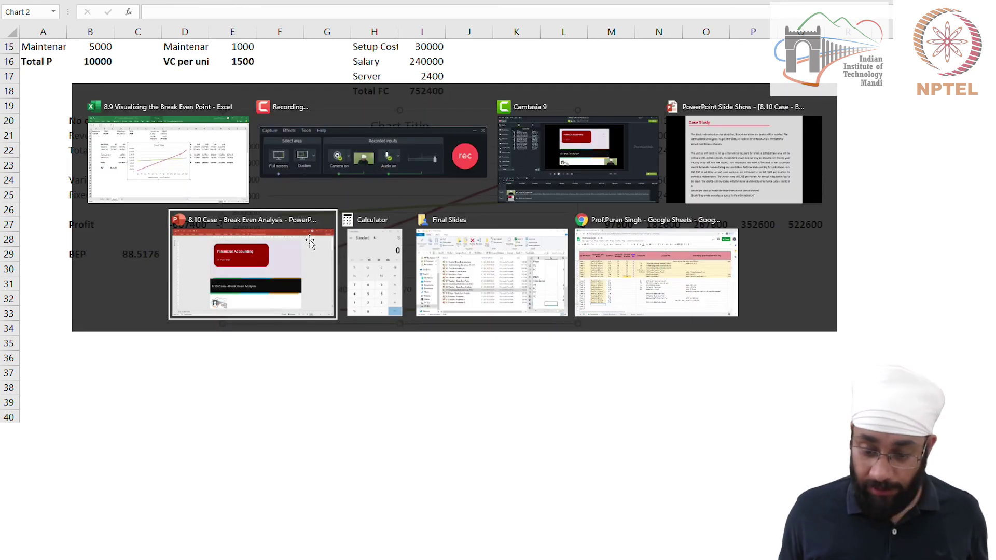
pyautogui.hotkey('alt', 'shift', 'Tab')
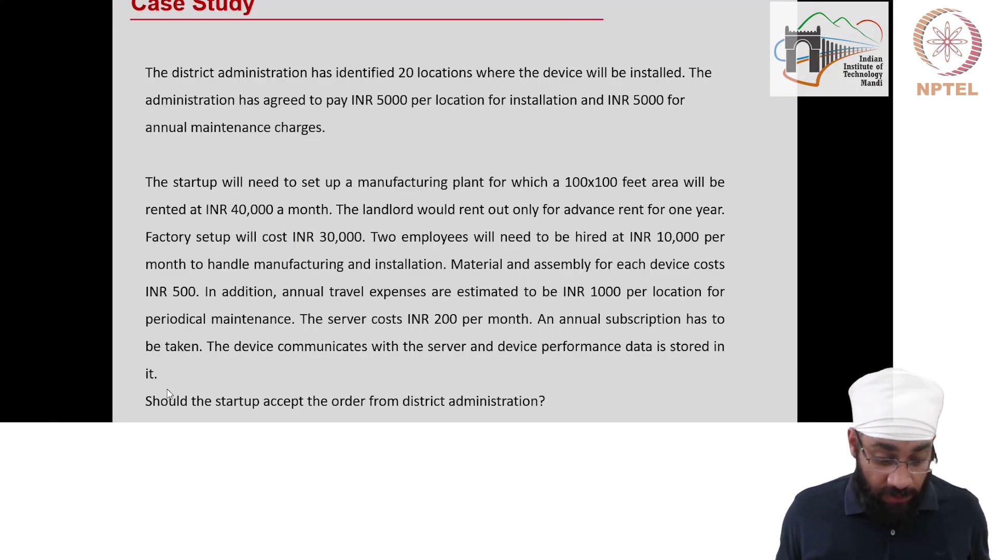